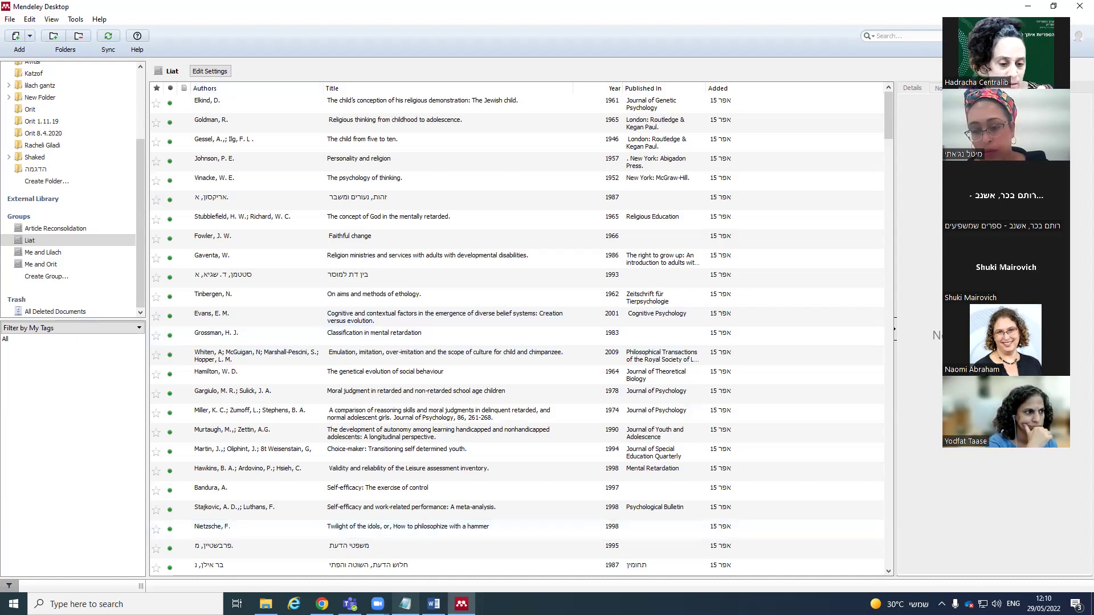
- Switch to Word and create a new blank document
mouse_move(433, 603)
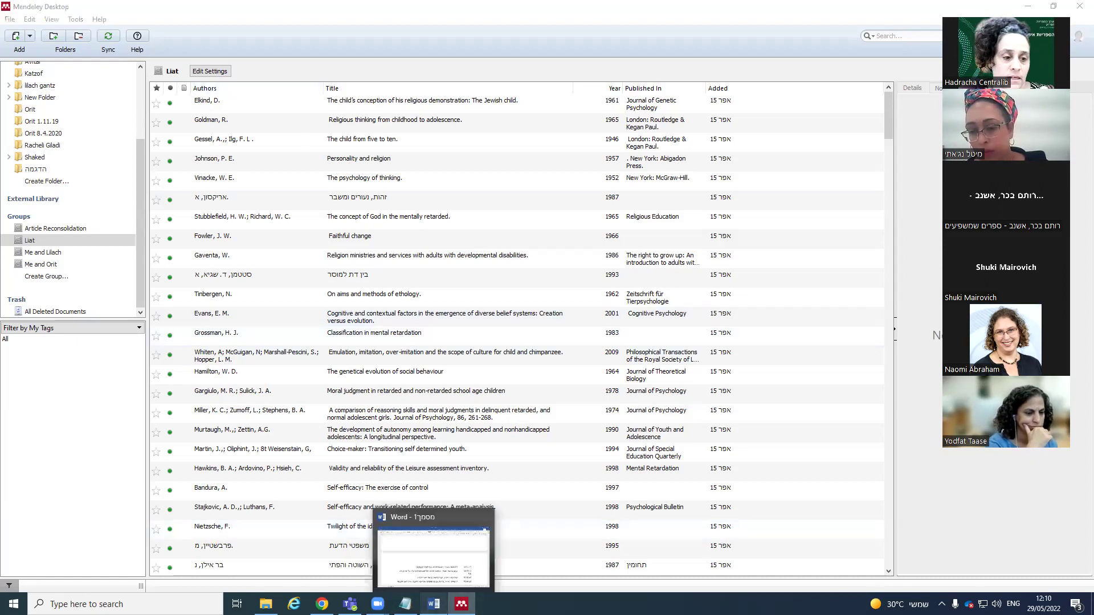
left_click(489, 542)
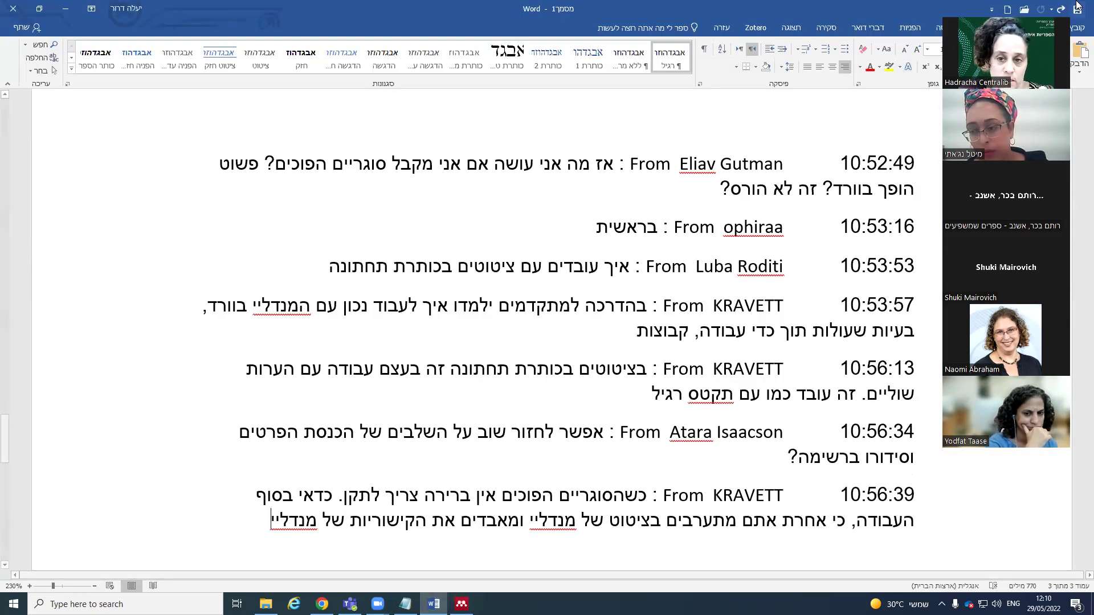
key("ctrl+n")
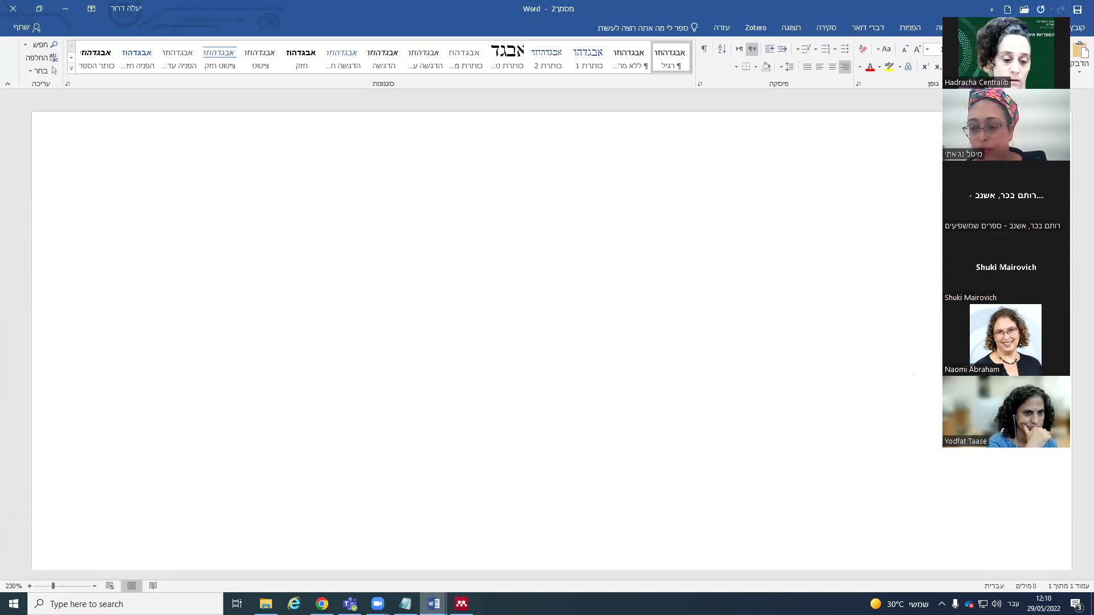
- Switch back to Mendeley Desktop and set the group's document filter to authors
left_click(461, 604)
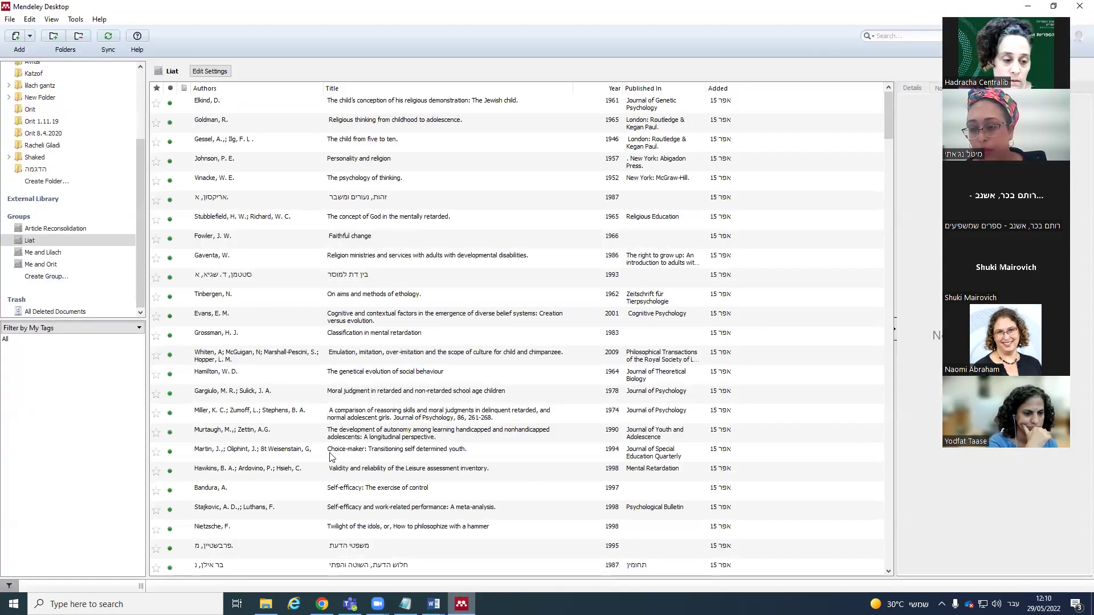
left_click(14, 341)
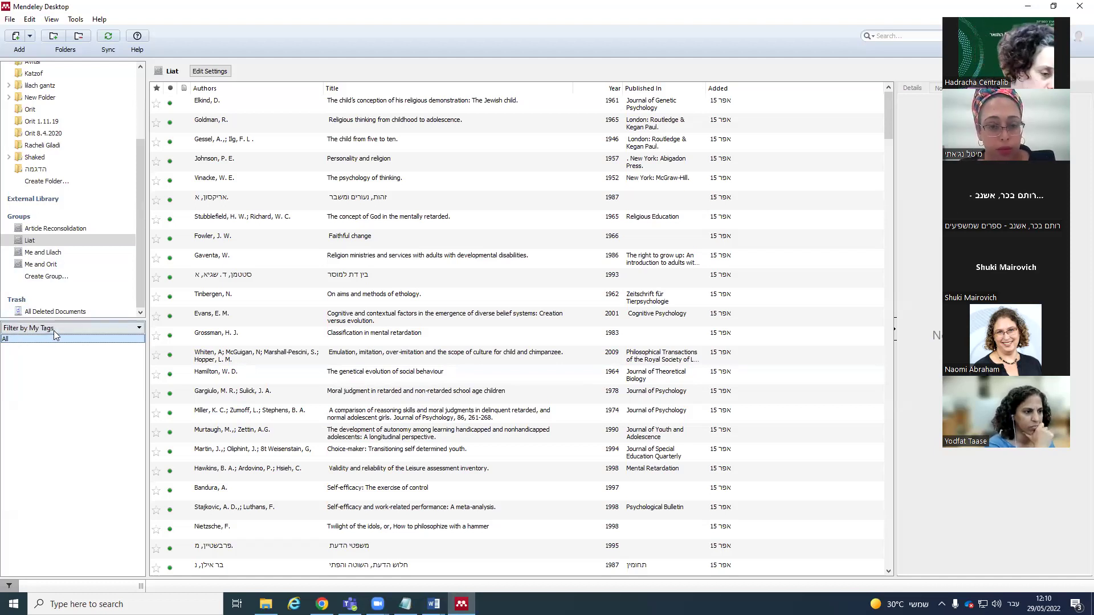
left_click(91, 327)
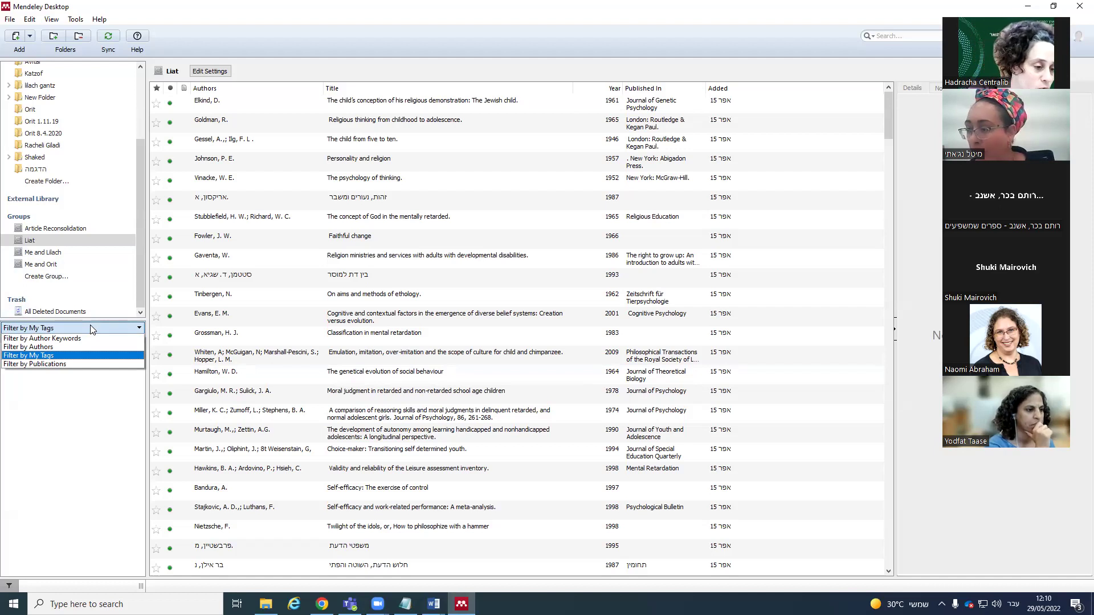
left_click(74, 346)
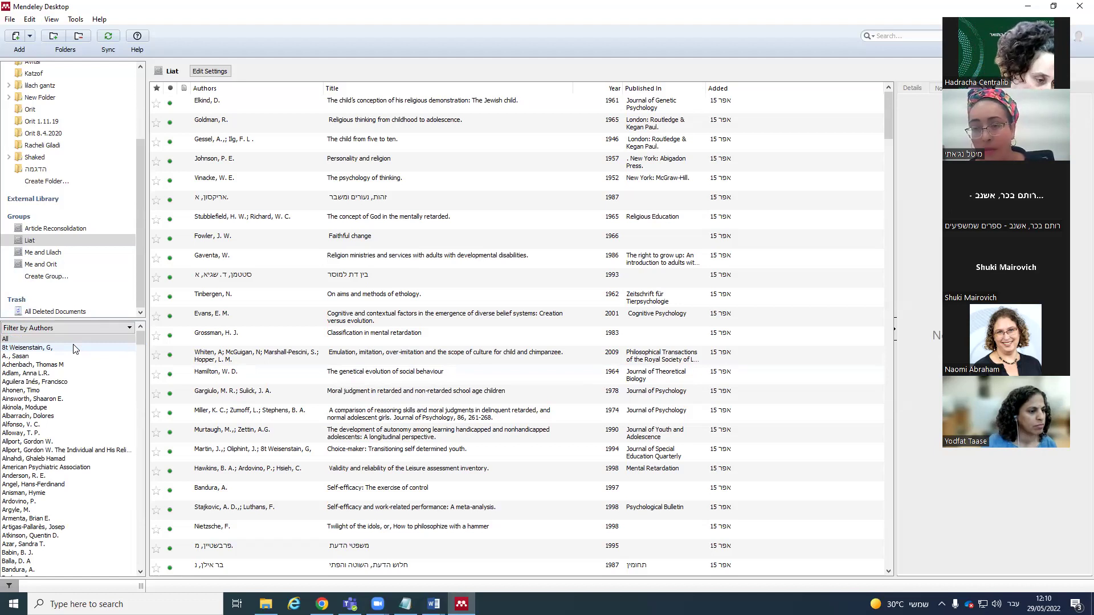
- Look through the author filter list for authors who appear under more than one entry
scroll(74, 349, "down", 1)
scroll(74, 349, "down", 2)
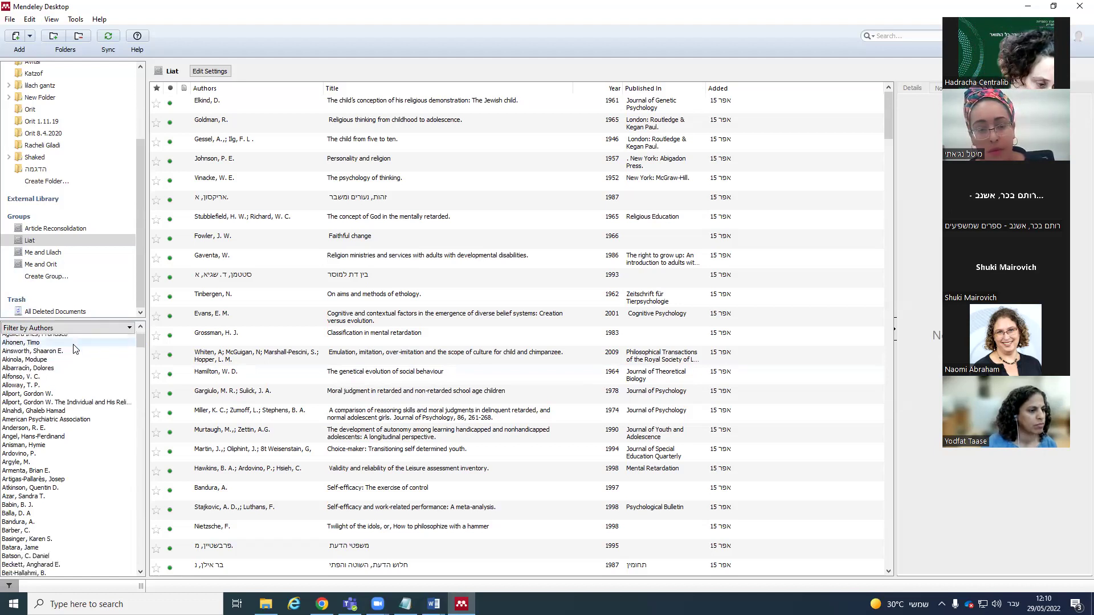
scroll(74, 348, "down", 1)
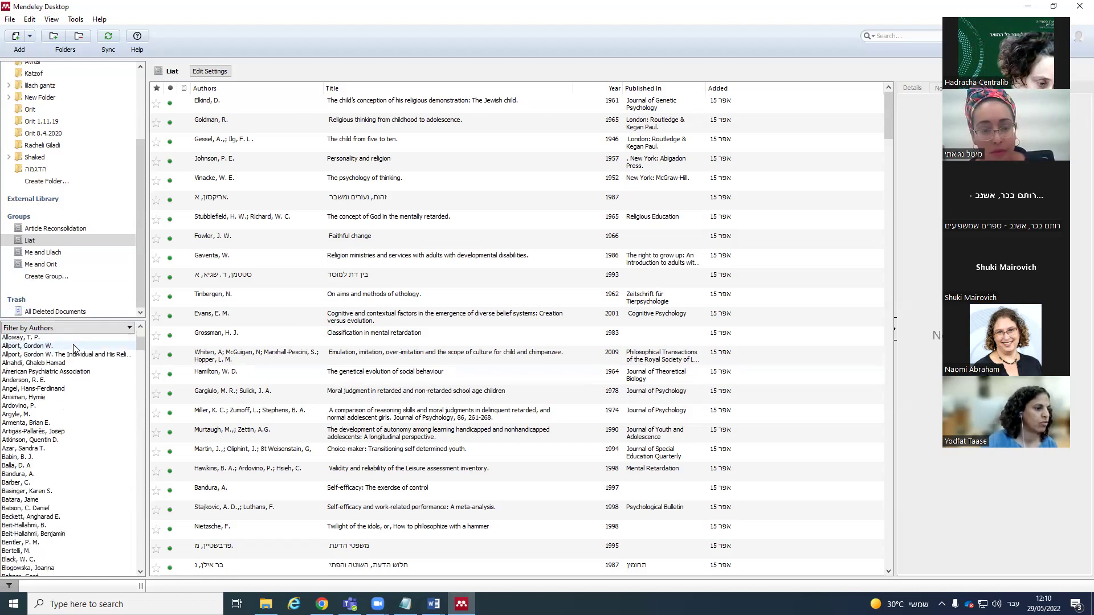
scroll(74, 349, "down", 2)
scroll(74, 348, "down", 10)
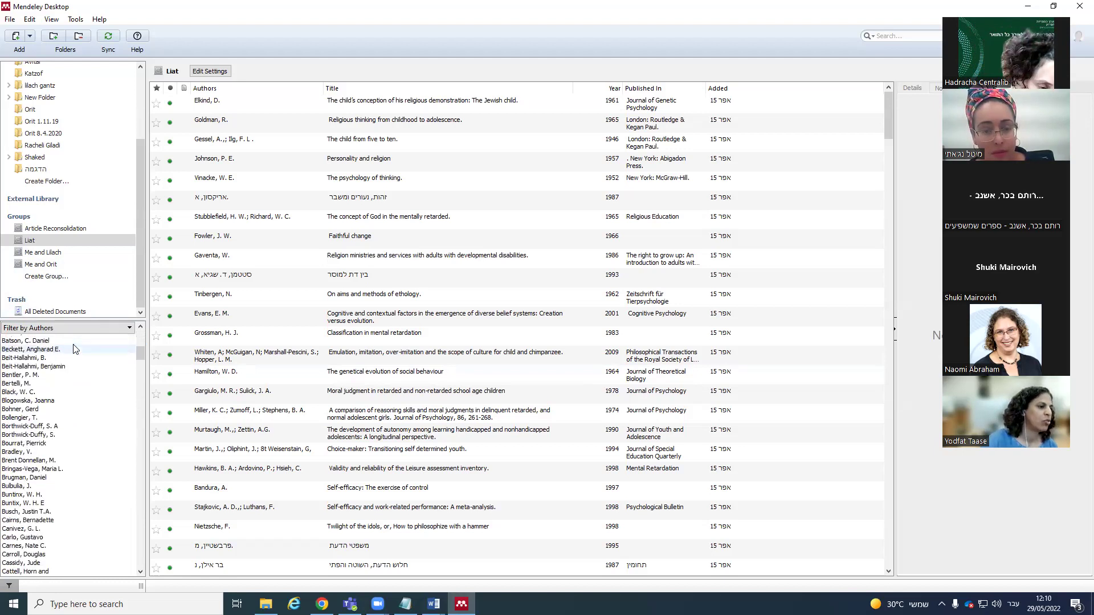
scroll(74, 348, "down", 7)
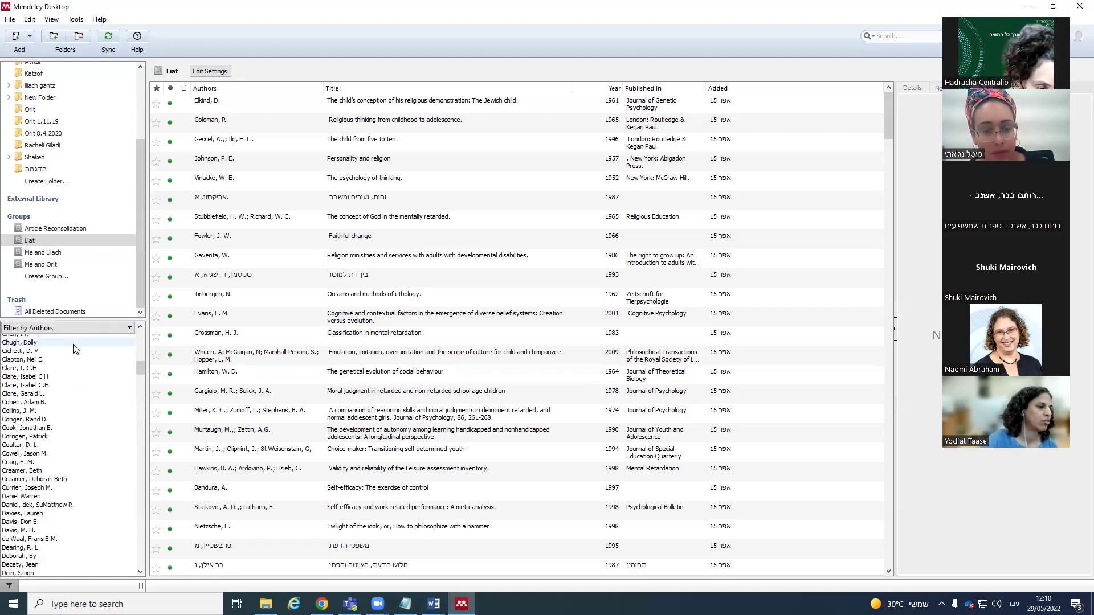
scroll(74, 349, "up", 7)
scroll(74, 348, "up", 12)
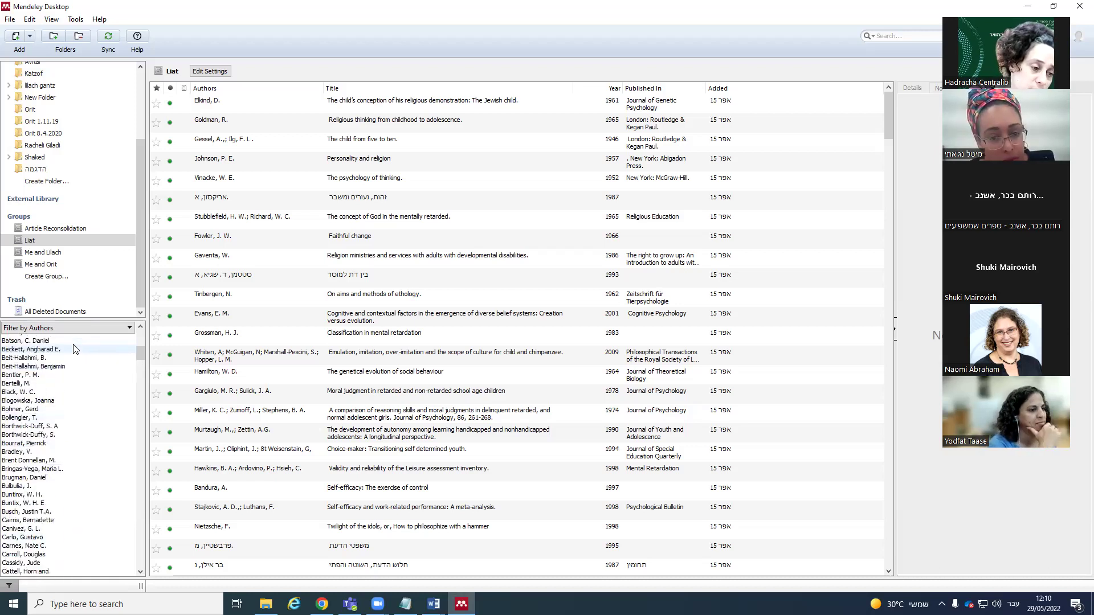
scroll(74, 348, "up", 2)
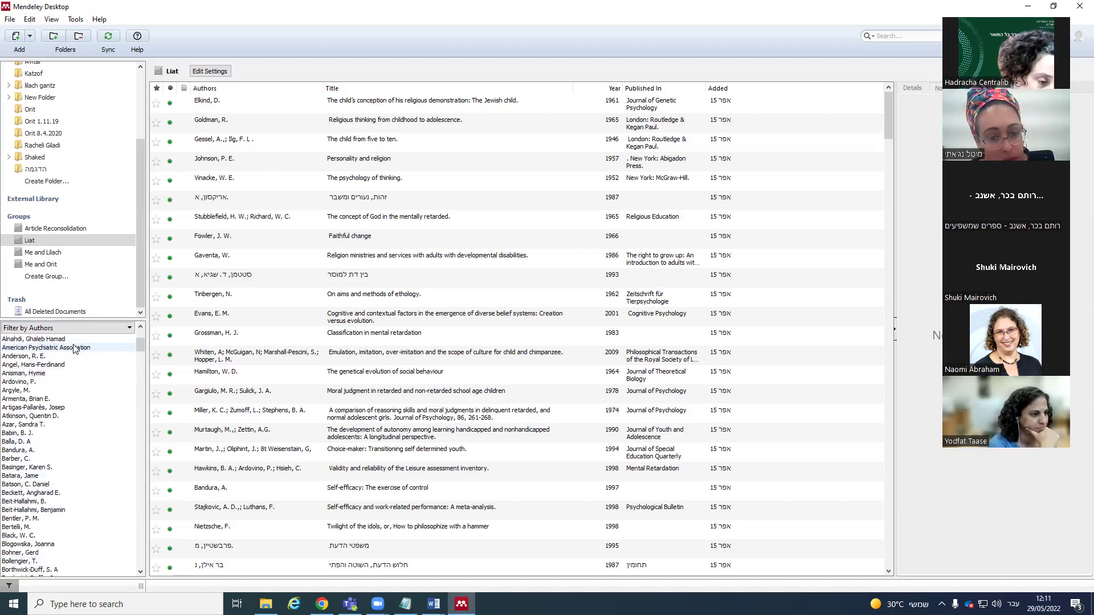
scroll(74, 349, "up", 1)
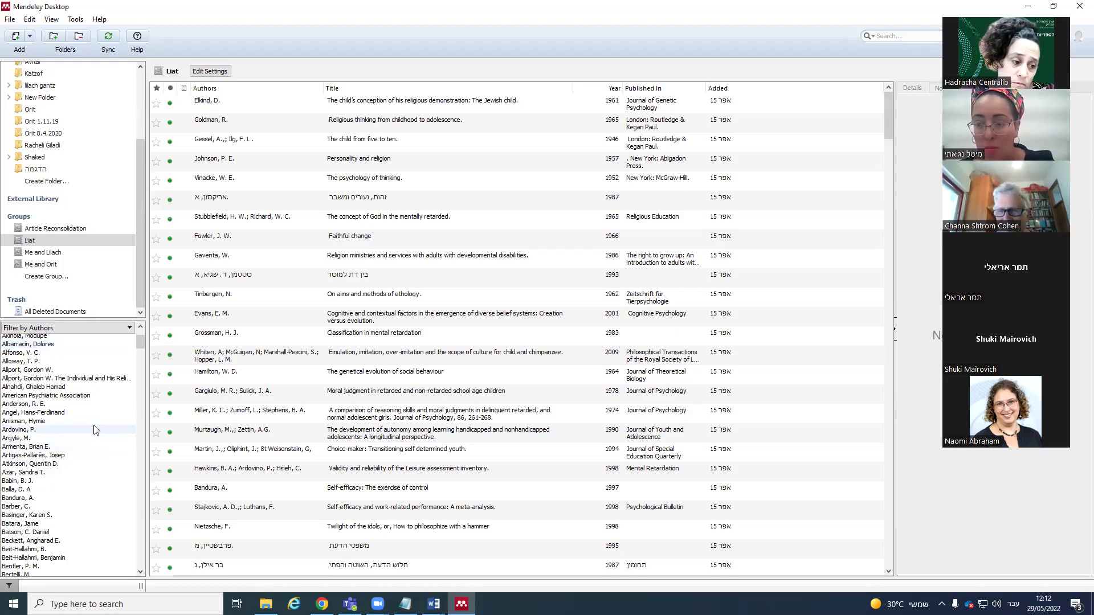
scroll(96, 430, "up", 1)
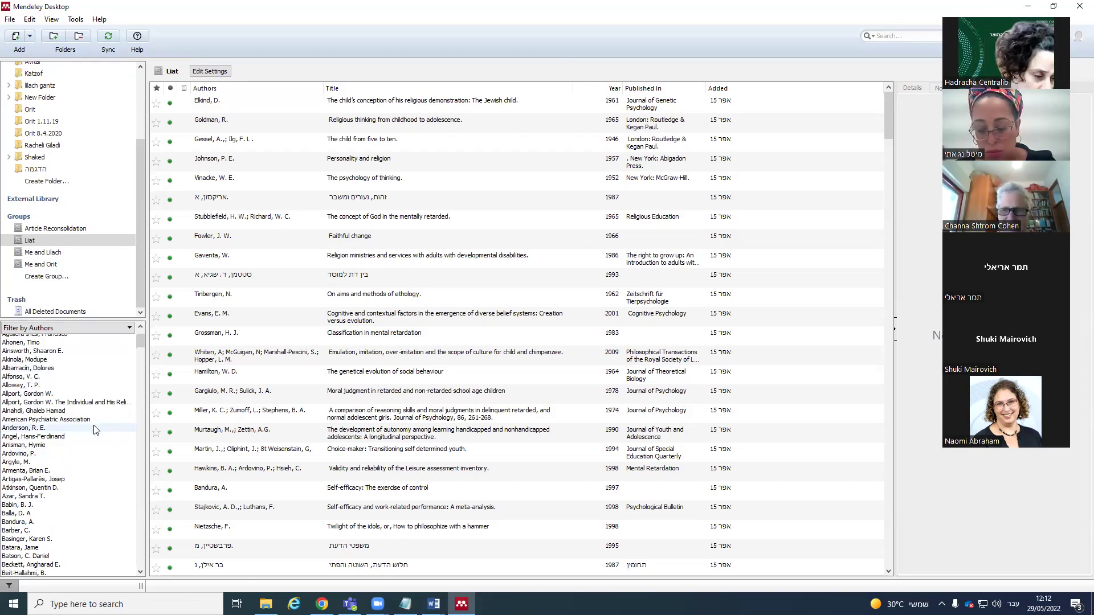
- Compare the documents filtered under the two entries for the author of "The Individual and His Religion : A Psychological Interpretation"
left_click(80, 394)
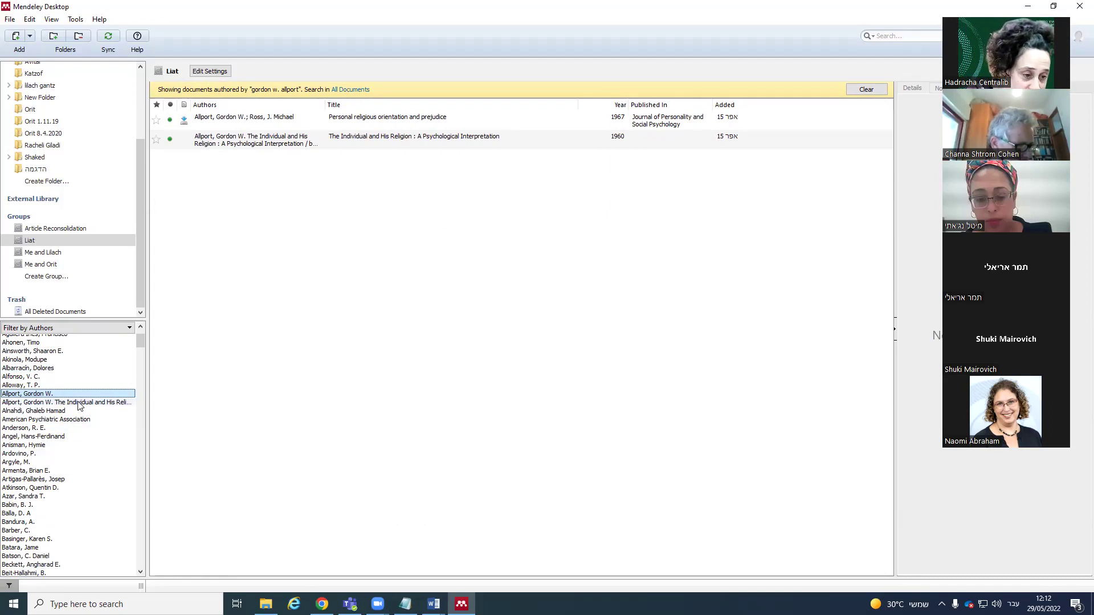
left_click(79, 403)
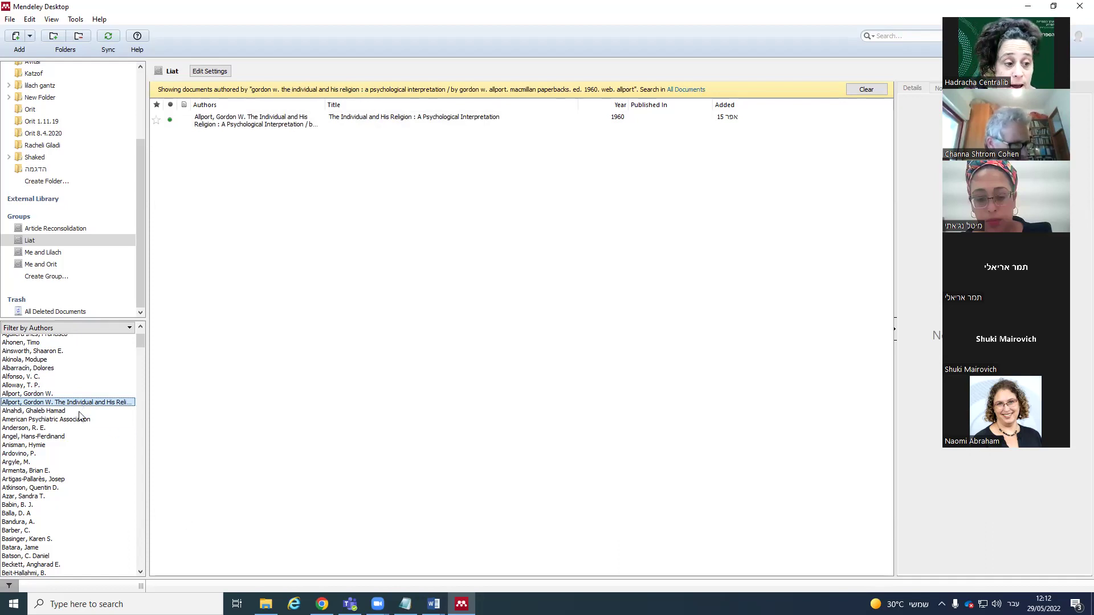
left_click(47, 394)
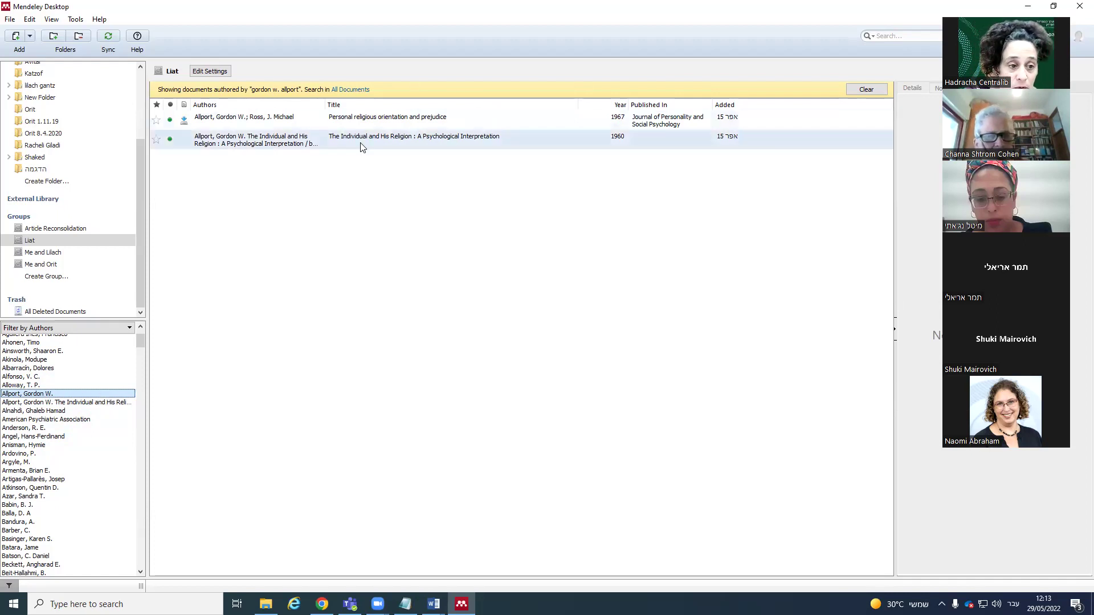
- In the 1960 book "The Individual and His Religion", delete the title and publisher text from the authors field, keeping only the author's name
left_click(244, 145)
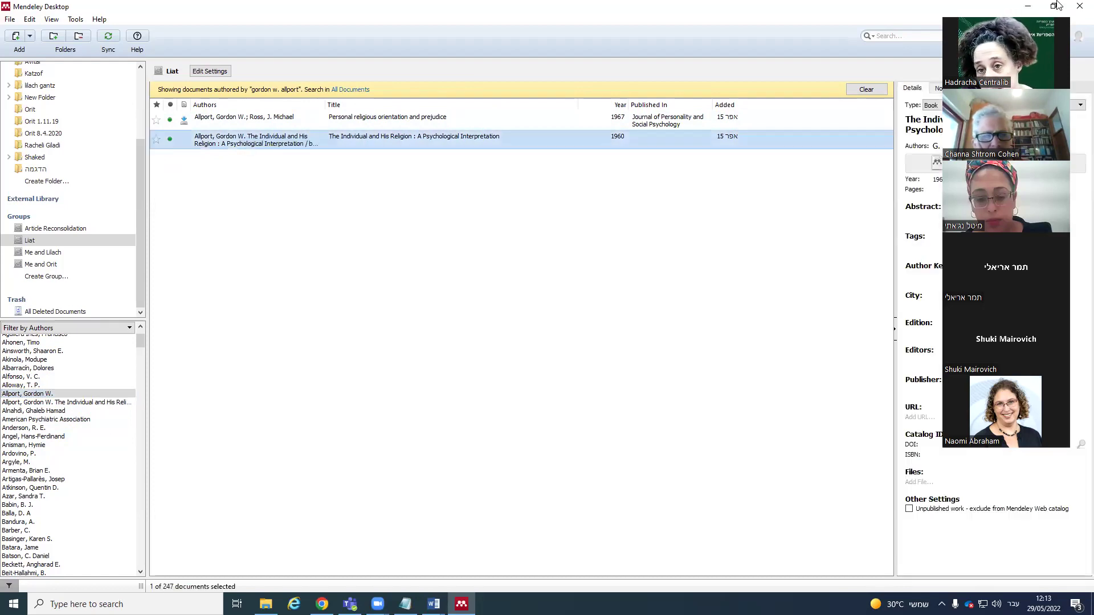
left_click_drag(1026, 11, 133, 39)
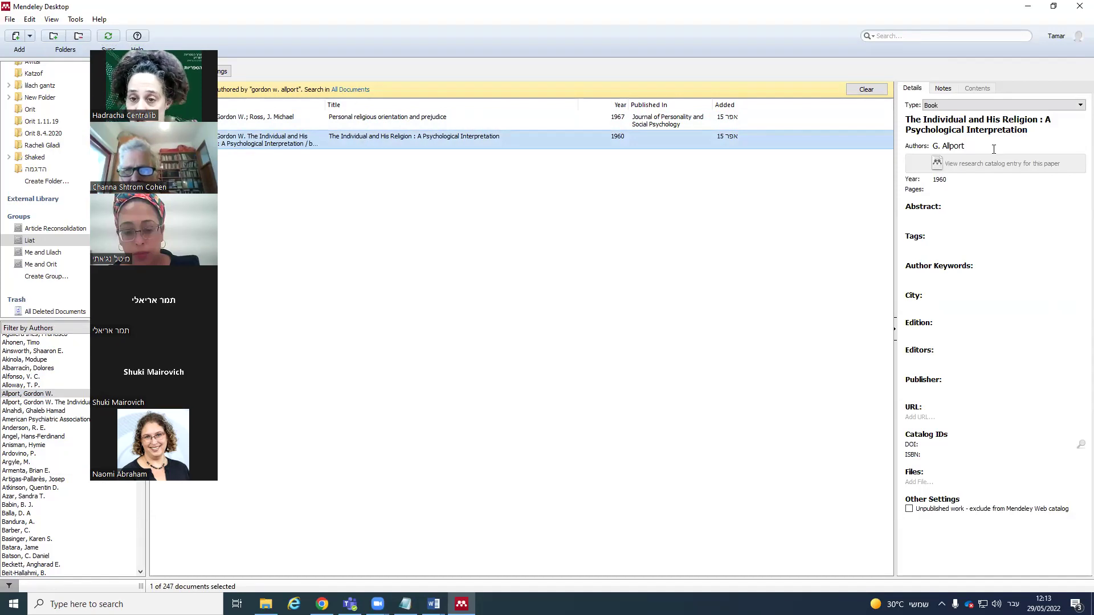
left_click(976, 153)
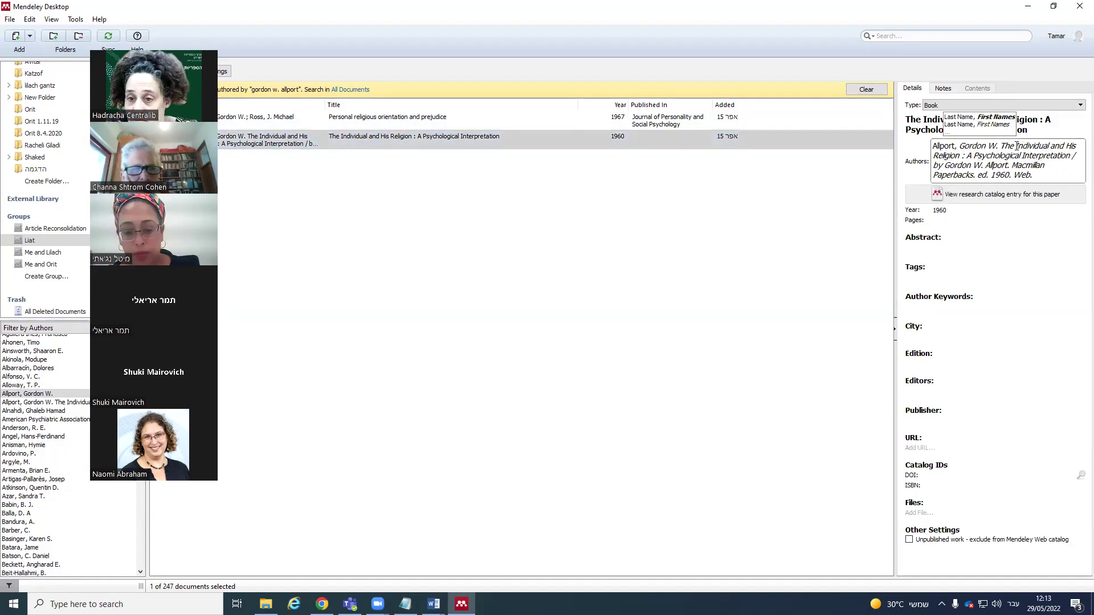
left_click(1001, 146)
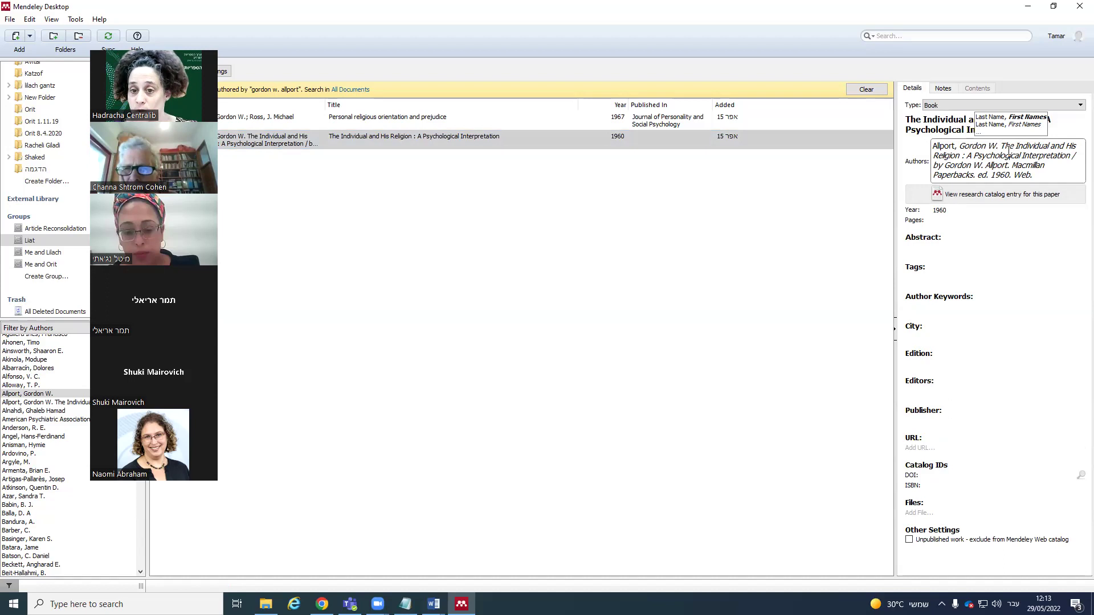
left_click_drag(1002, 147, 1050, 179)
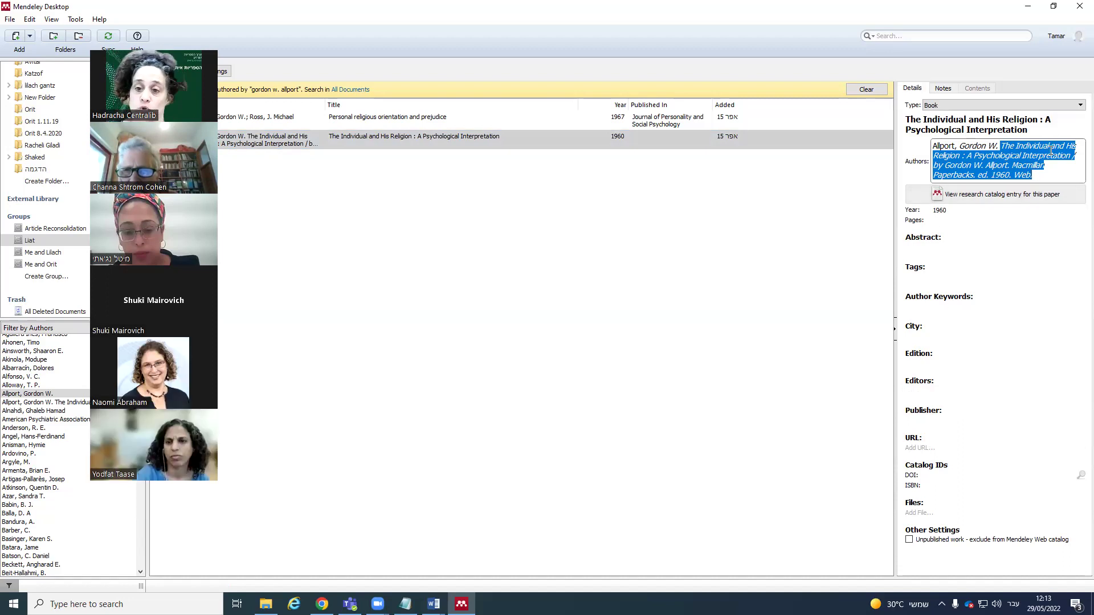
key("BackSpace")
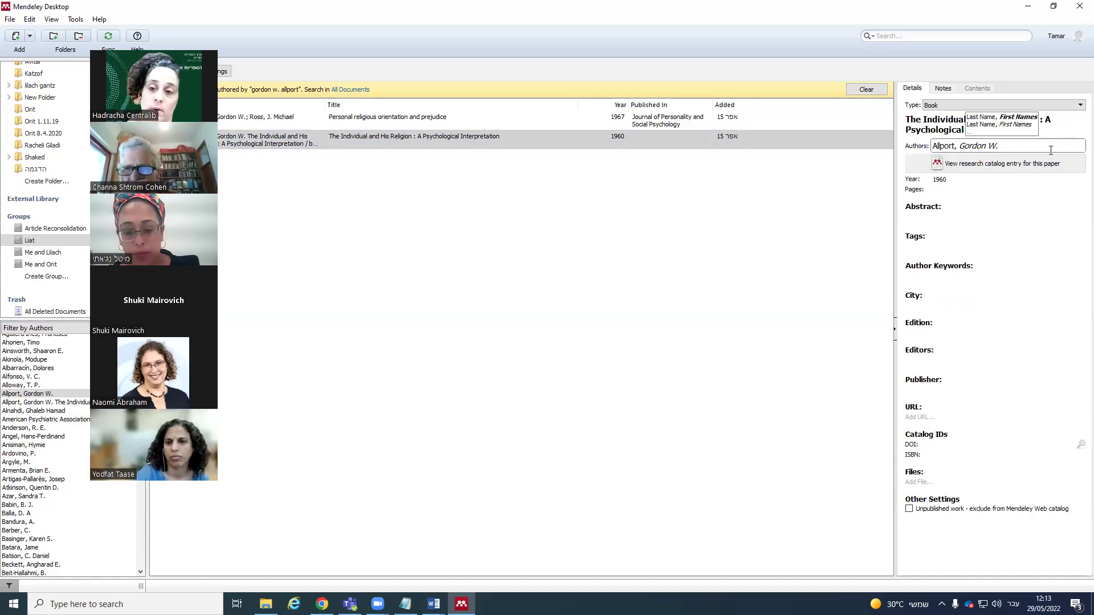
left_click(1036, 106)
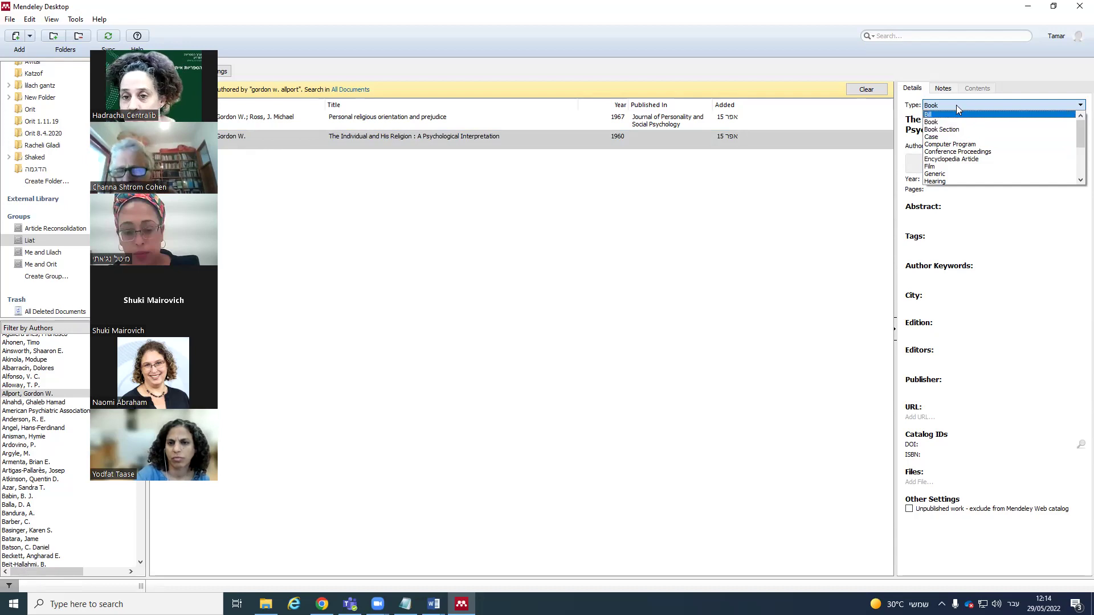
key("Escape")
left_click(285, 137)
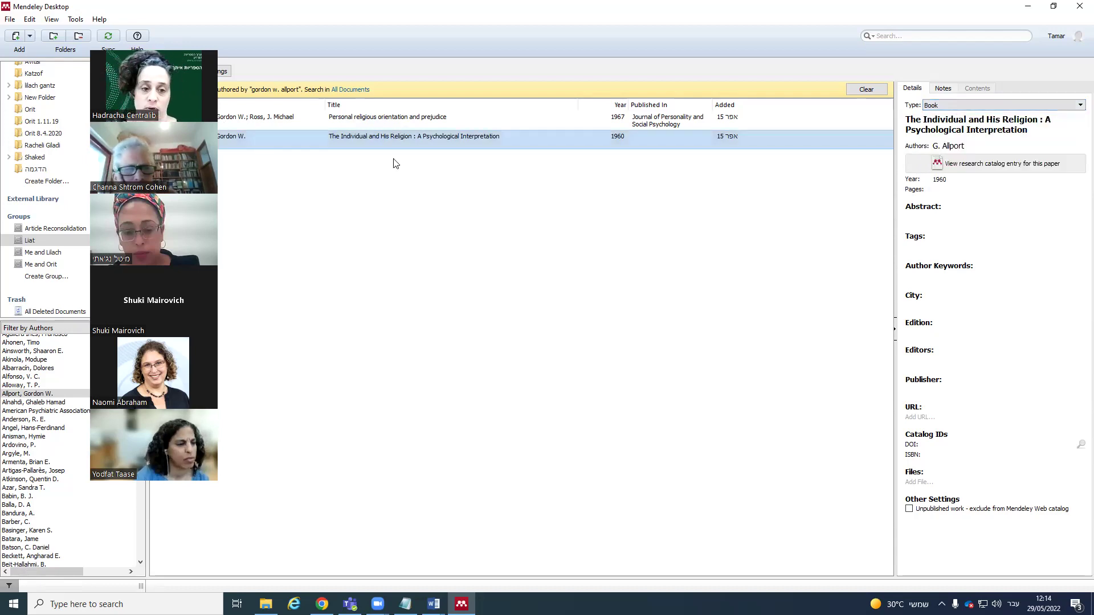
left_click(108, 36)
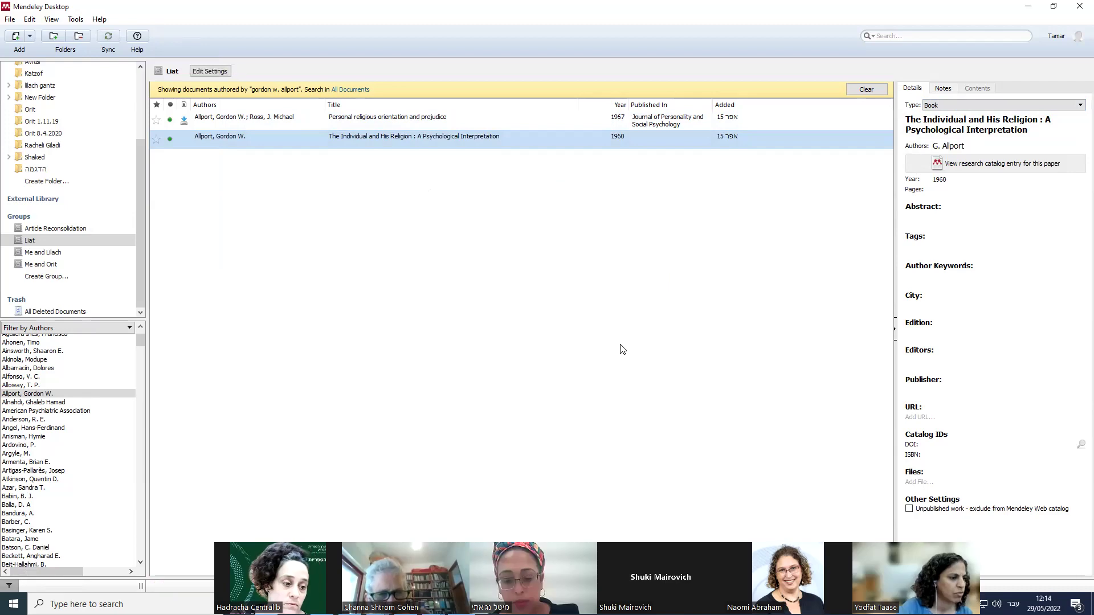
left_click(35, 394)
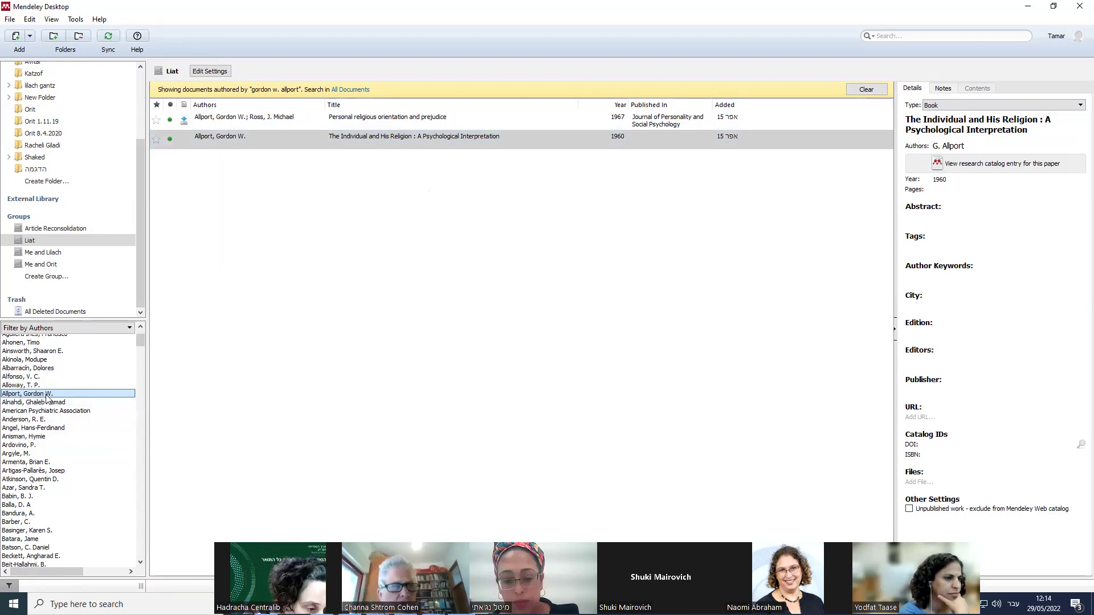
- Compare the documents under the initial-only and full-first-name entries of the author of "Resisting the match between religion and 'spirituality'"
scroll(47, 397, "down", 3)
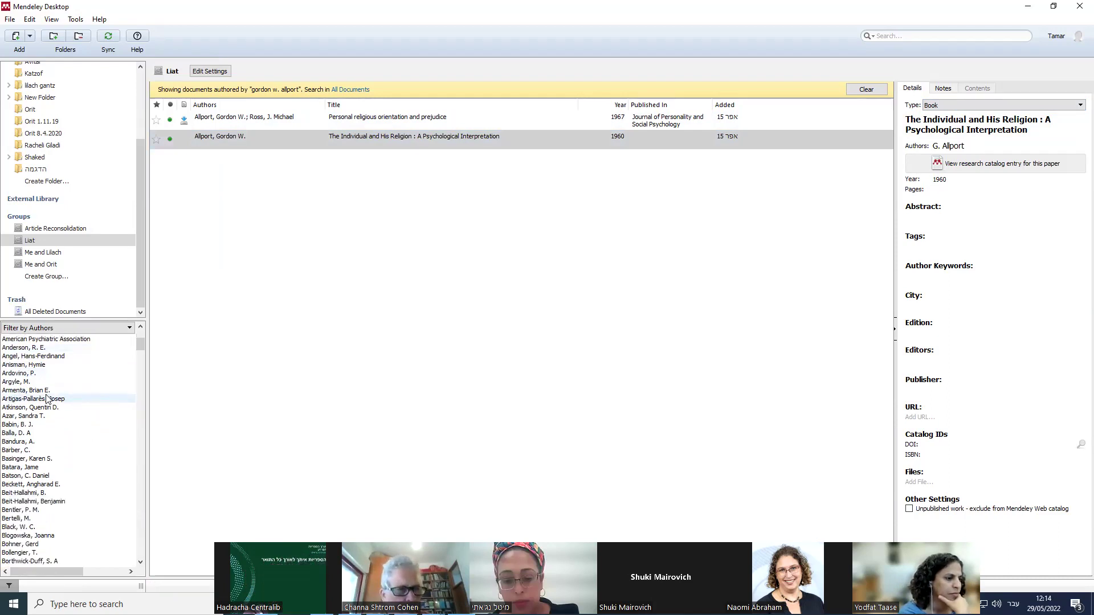
left_click(31, 493)
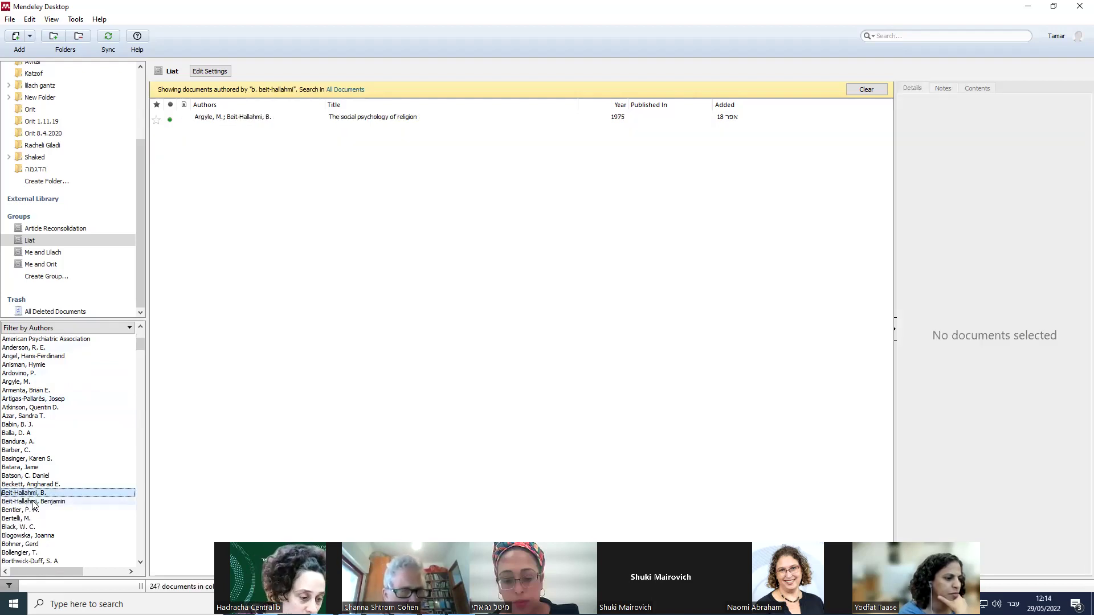
left_click(33, 502)
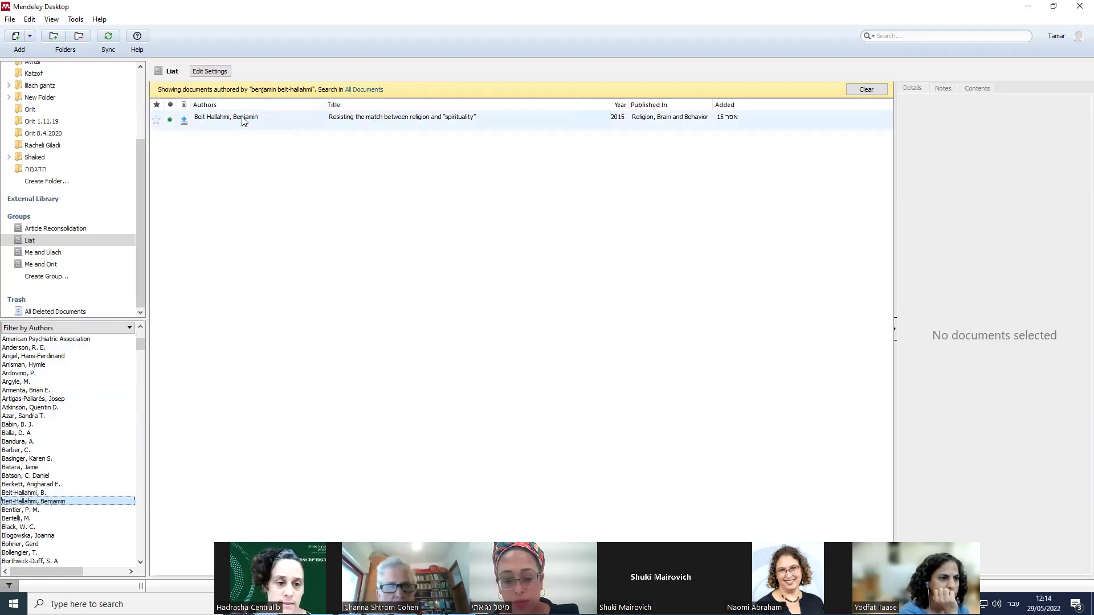
left_click(39, 493)
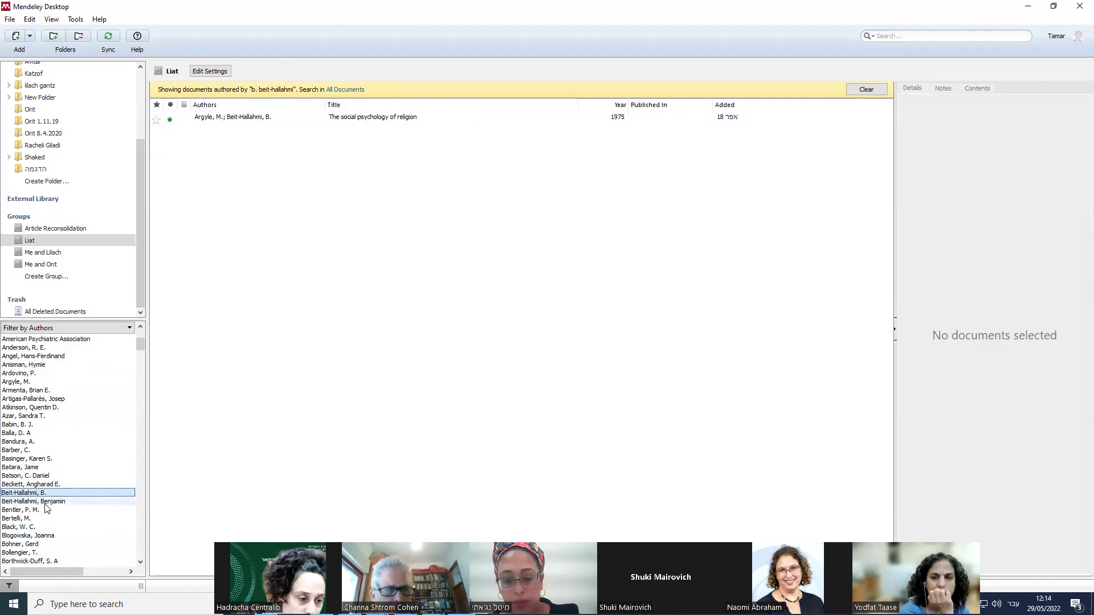
left_click(45, 502)
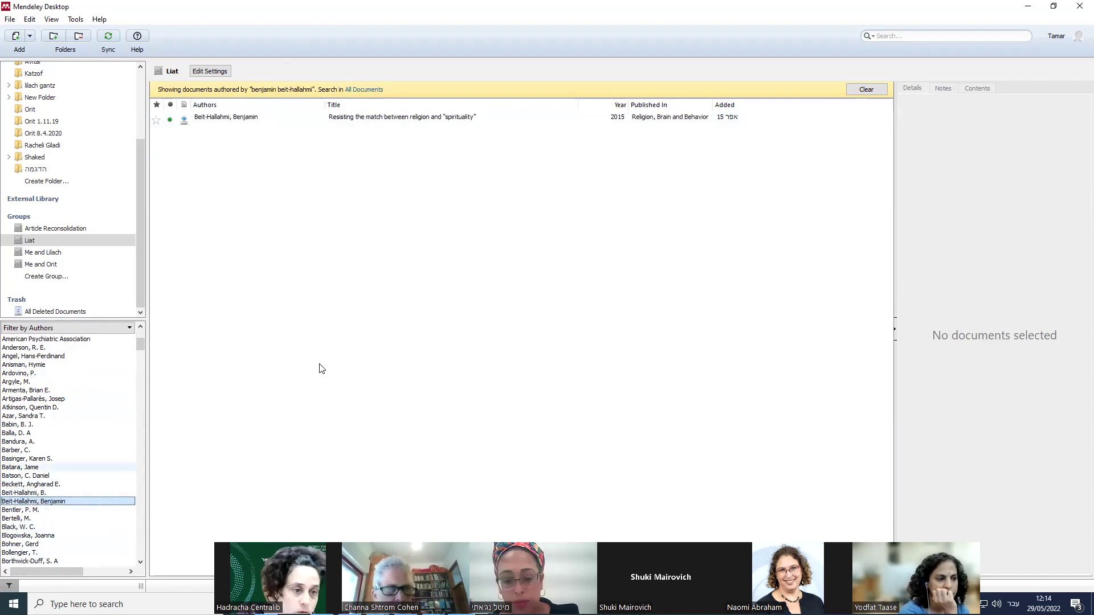
- Shorten the author's first name to the initial "B." in the 2015 article "Resisting the match between religion and 'spirituality'"
left_click(250, 120)
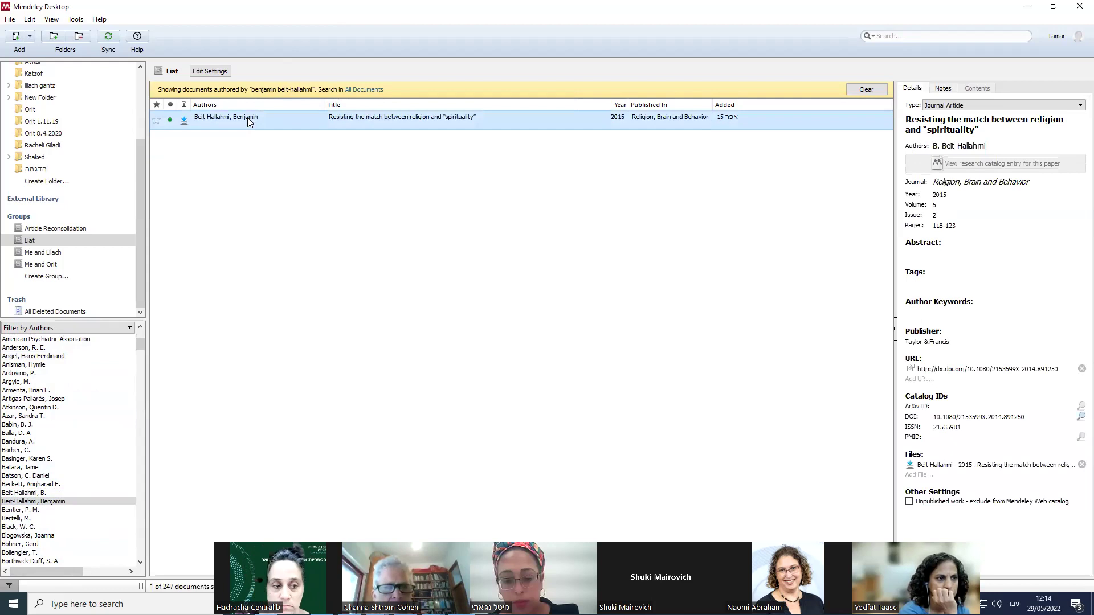
left_click(954, 146)
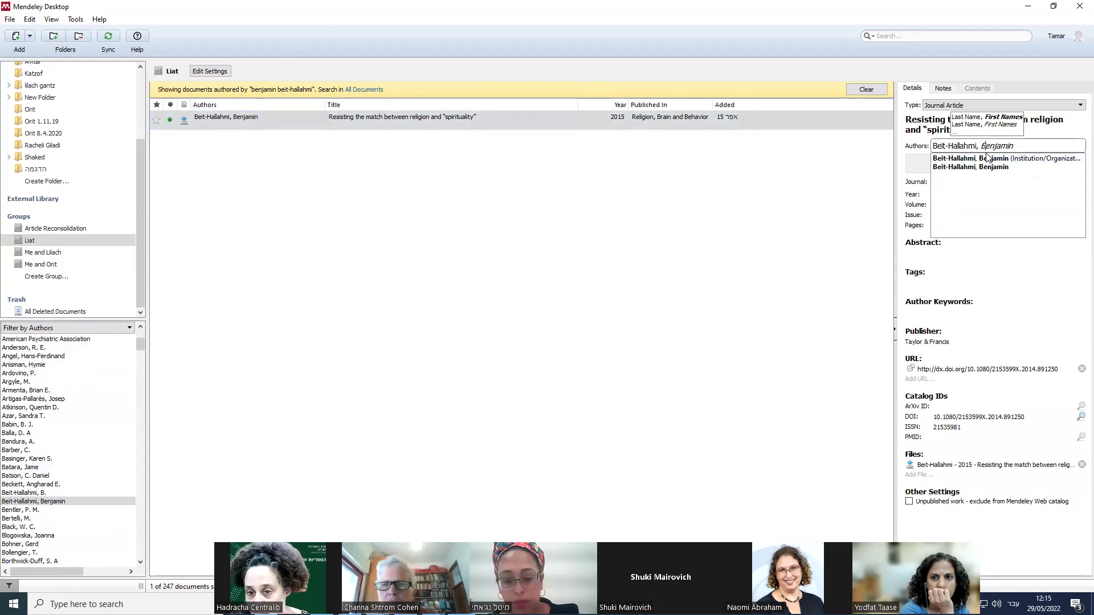
key("BackSpace")
key("BackSpace")
key("BackSpace")
key("BackSpace")
key("BackSpace")
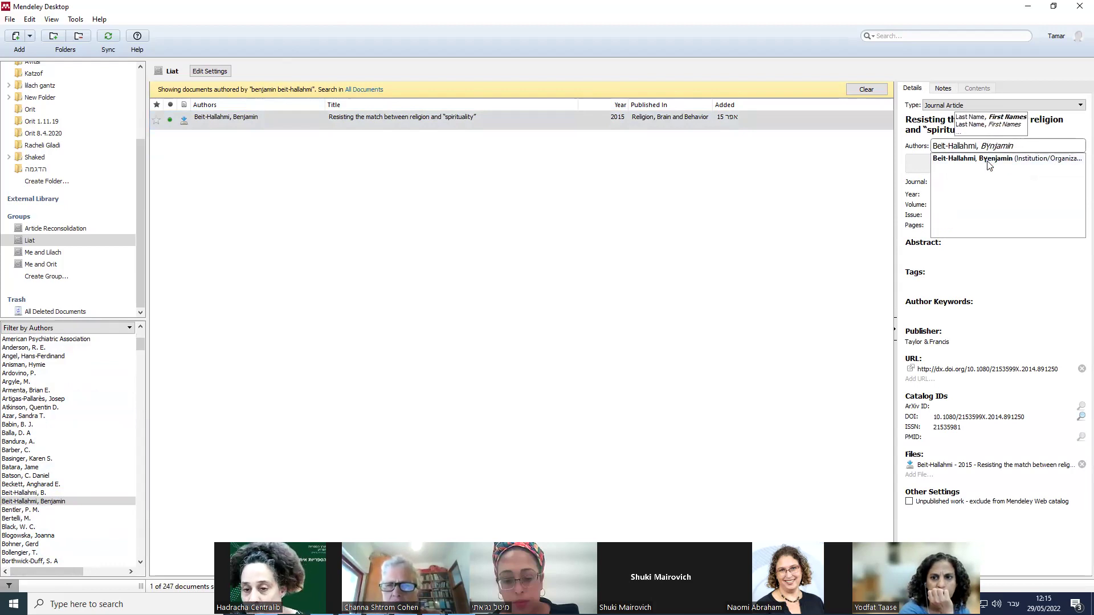
key("BackSpace")
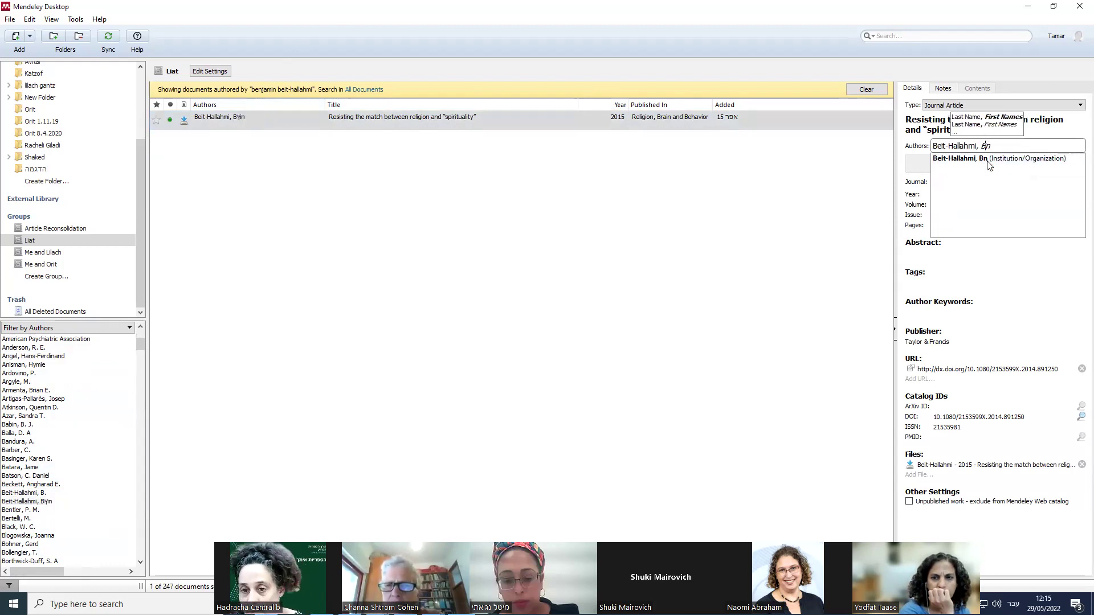
key("alt+shift")
type(".")
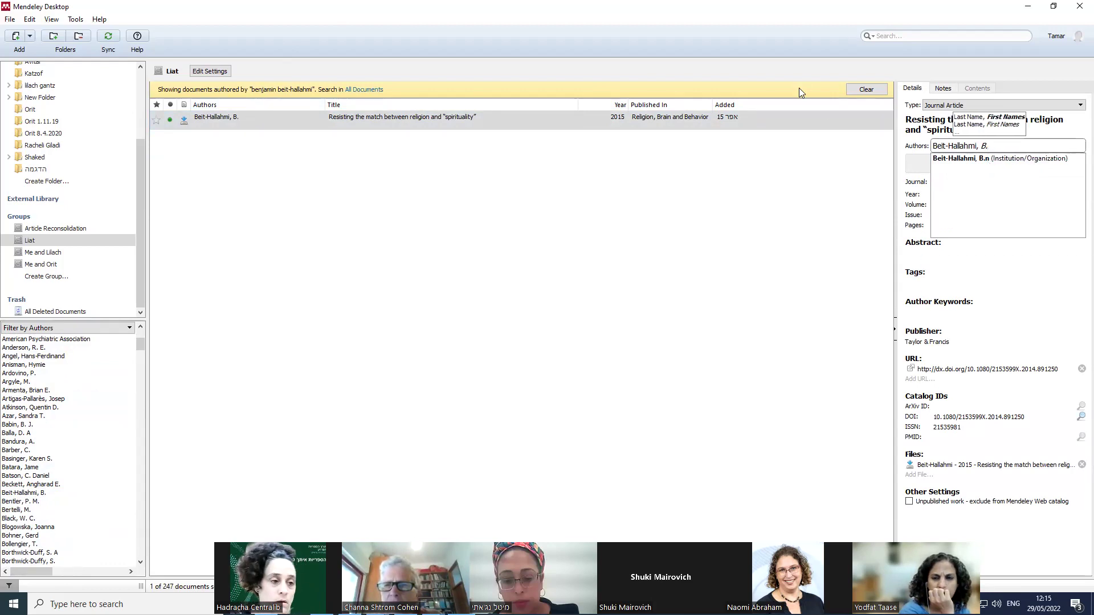
left_click(983, 105)
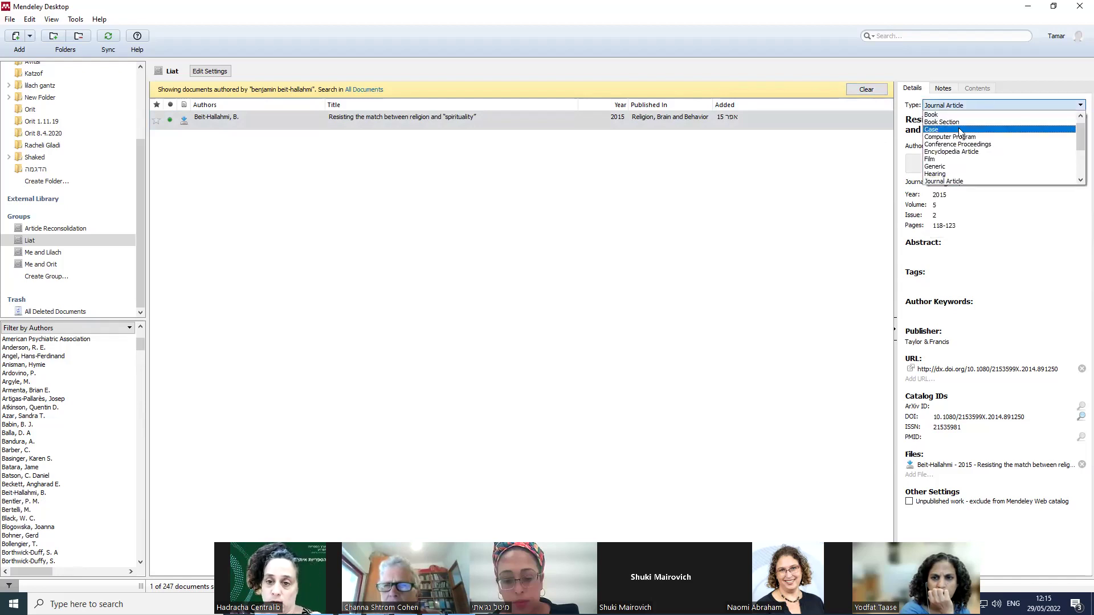
left_click(951, 179)
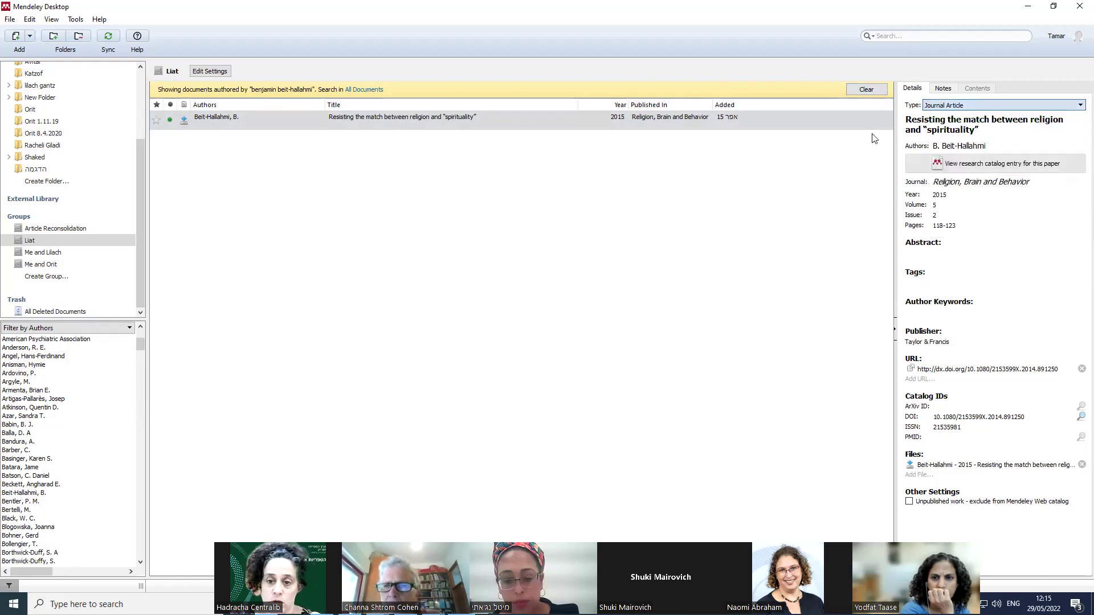
- Sync the library and filter the Liat group by the initial-only entry of the corrected article's author
left_click(111, 37)
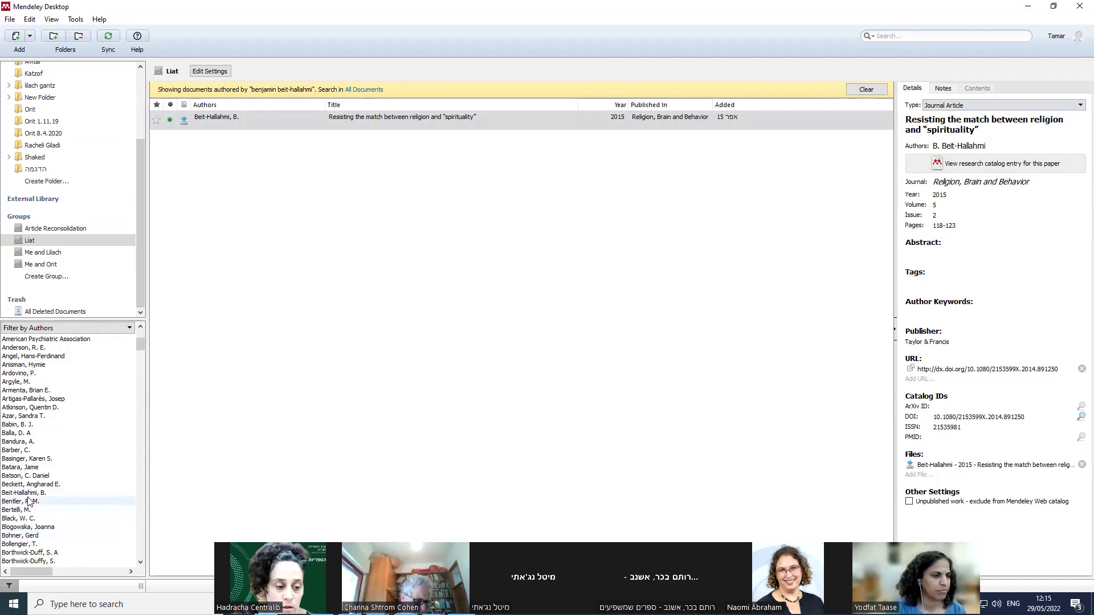
left_click(32, 493)
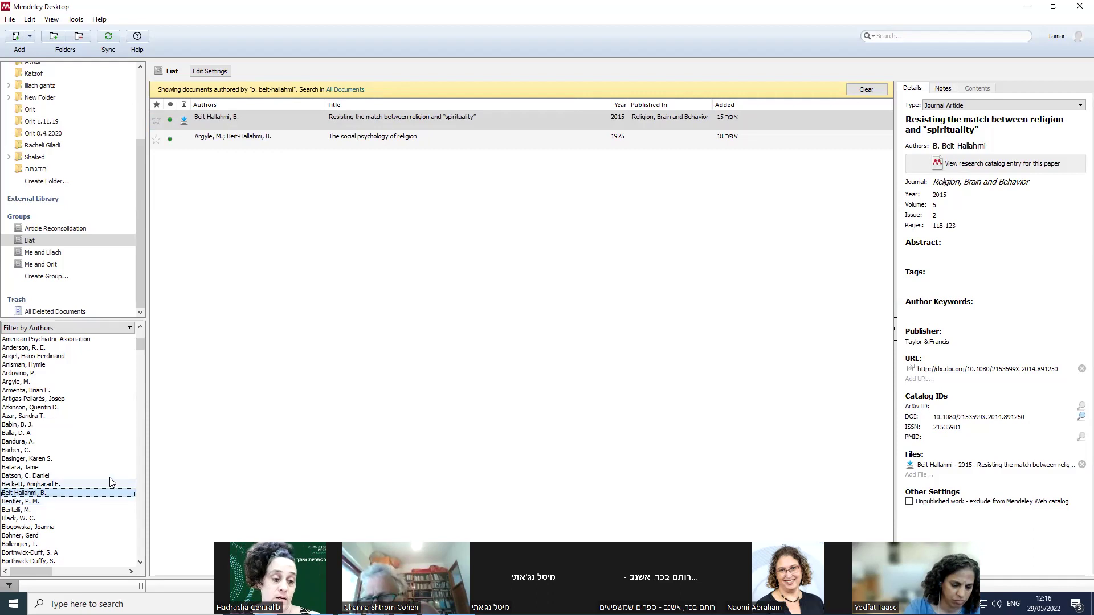
scroll(117, 491, "down", 1)
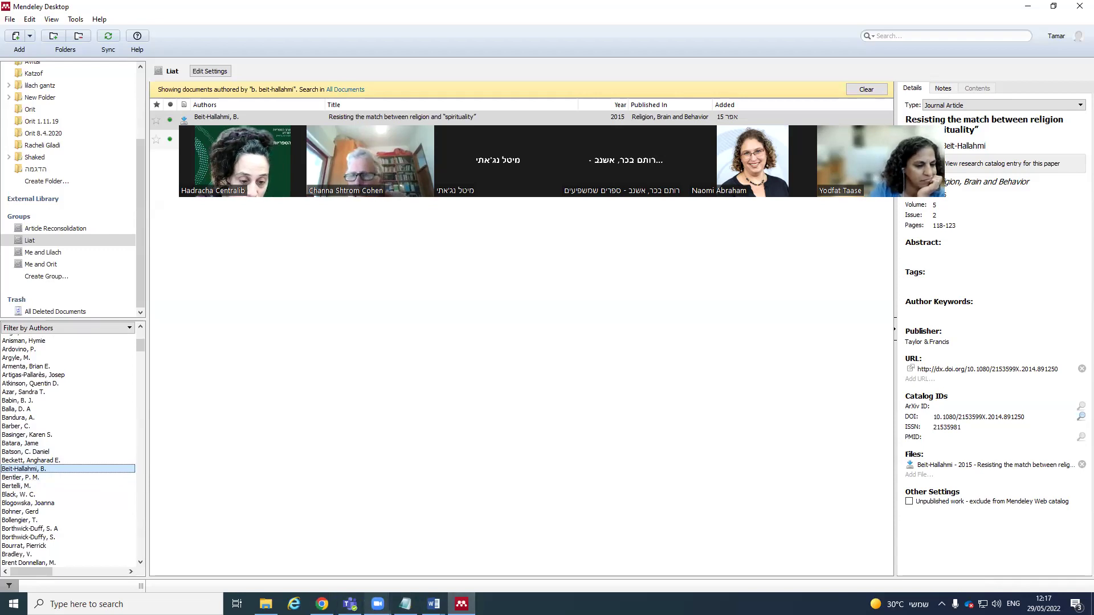
- Switch to the PowerPoint presentation in Chrome to consult the session outline slide
mouse_move(377, 604)
mouse_move(321, 604)
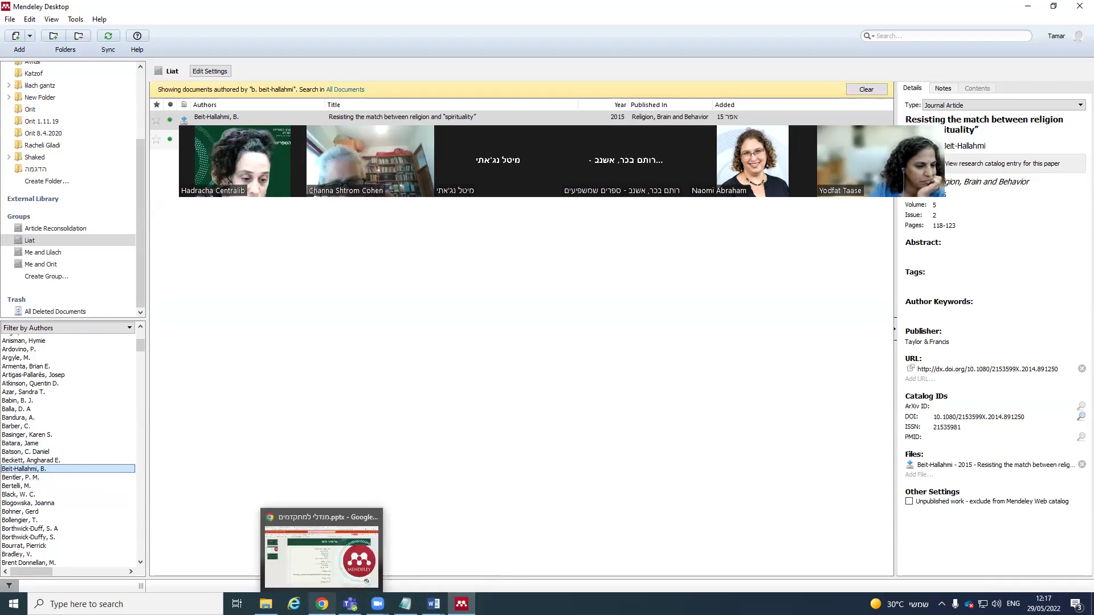
left_click(307, 558)
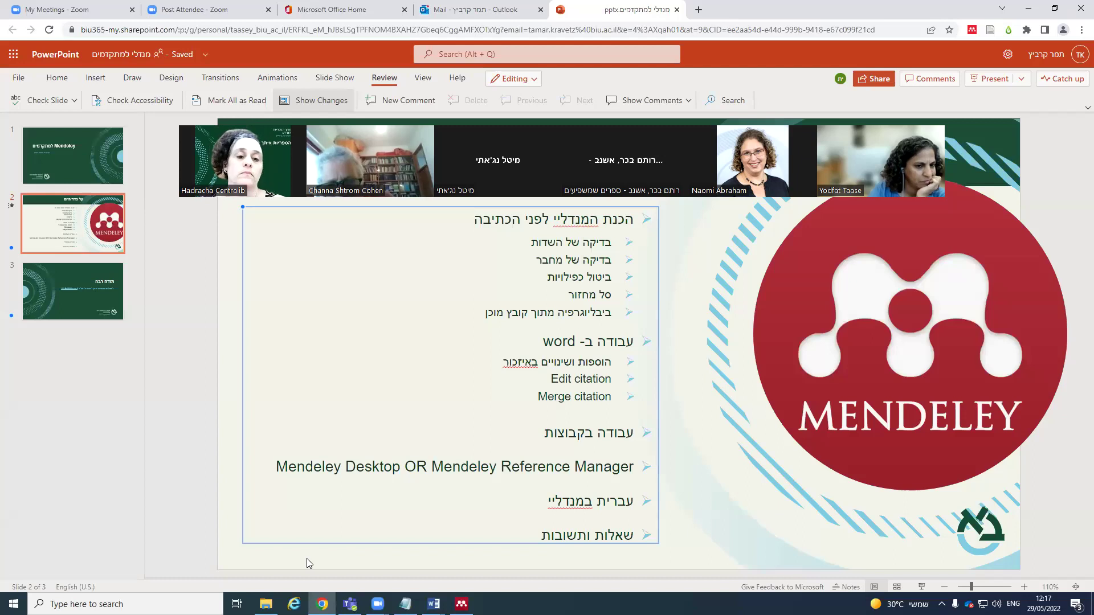
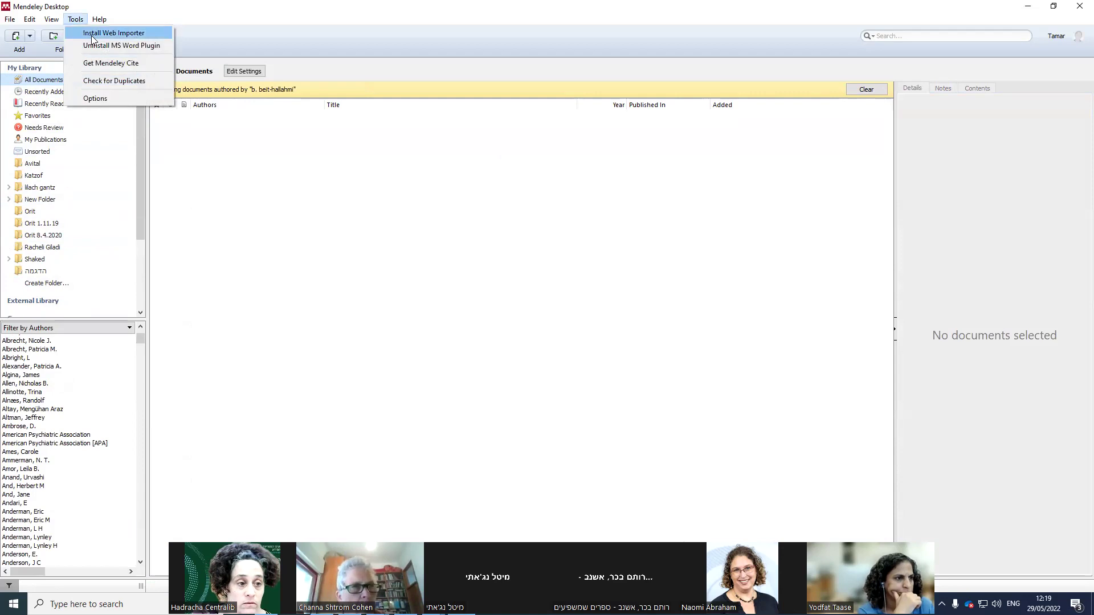
- Check All Documents for duplicates and merge the first duplicate set, the 2009 Hebrew dissertation
left_click(119, 84)
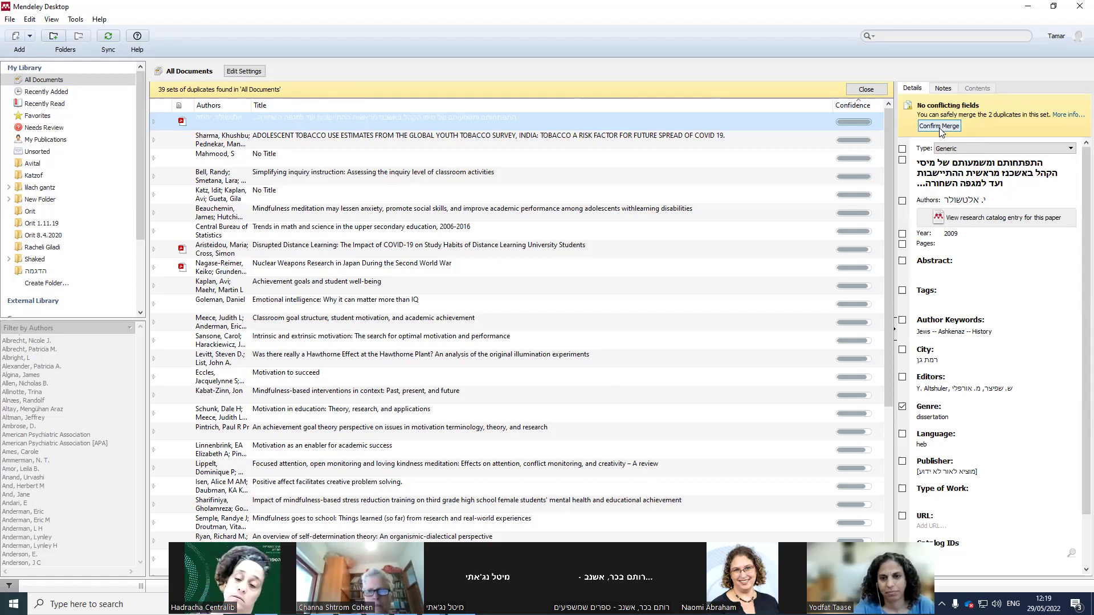
left_click(940, 127)
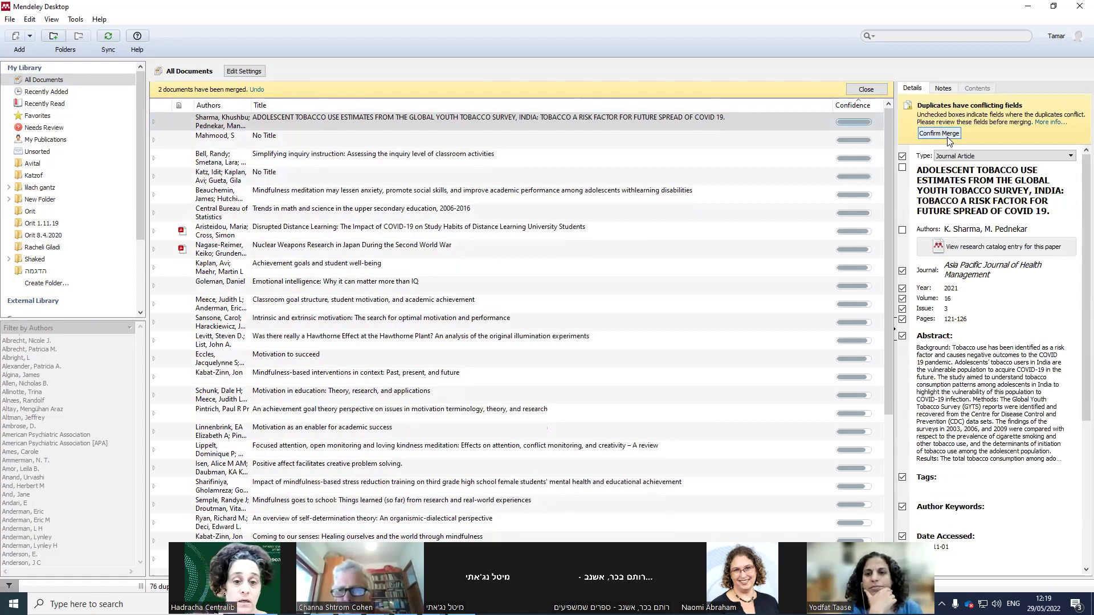
- Expand the duplicate set for "Adolescent tobacco use estimates from The Global Youth Tobacco Survey" and compare a single record with the merged details
left_click(854, 123)
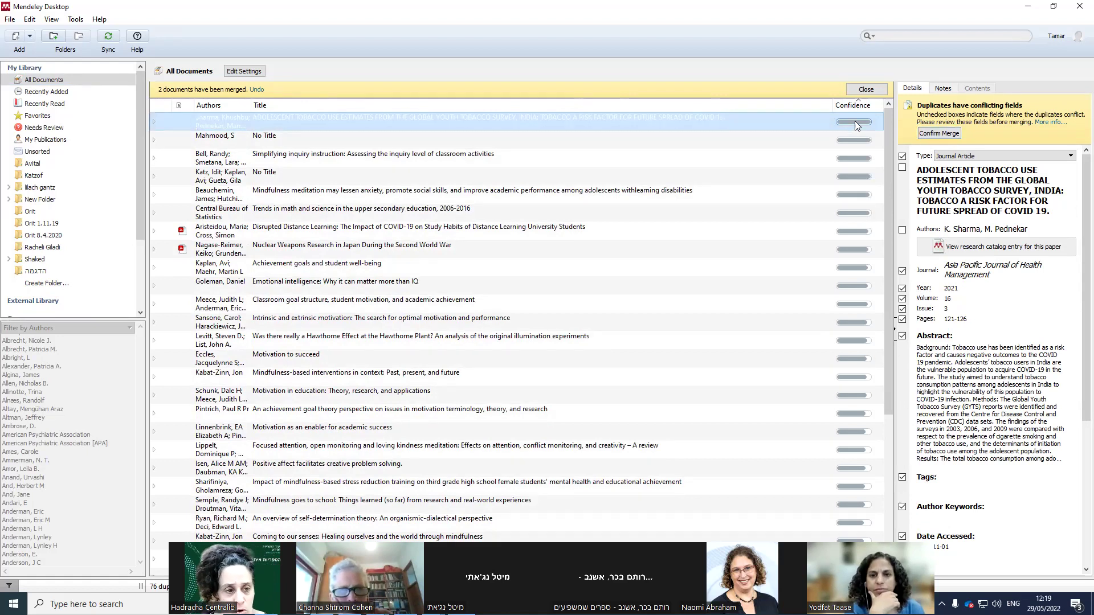
left_click(153, 121)
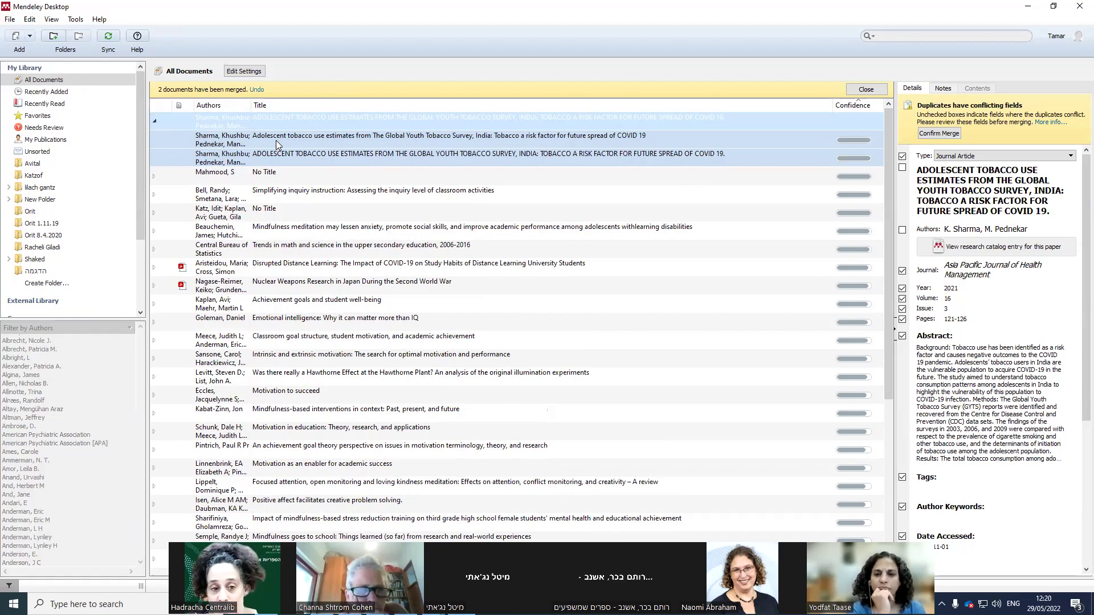
left_click(318, 134)
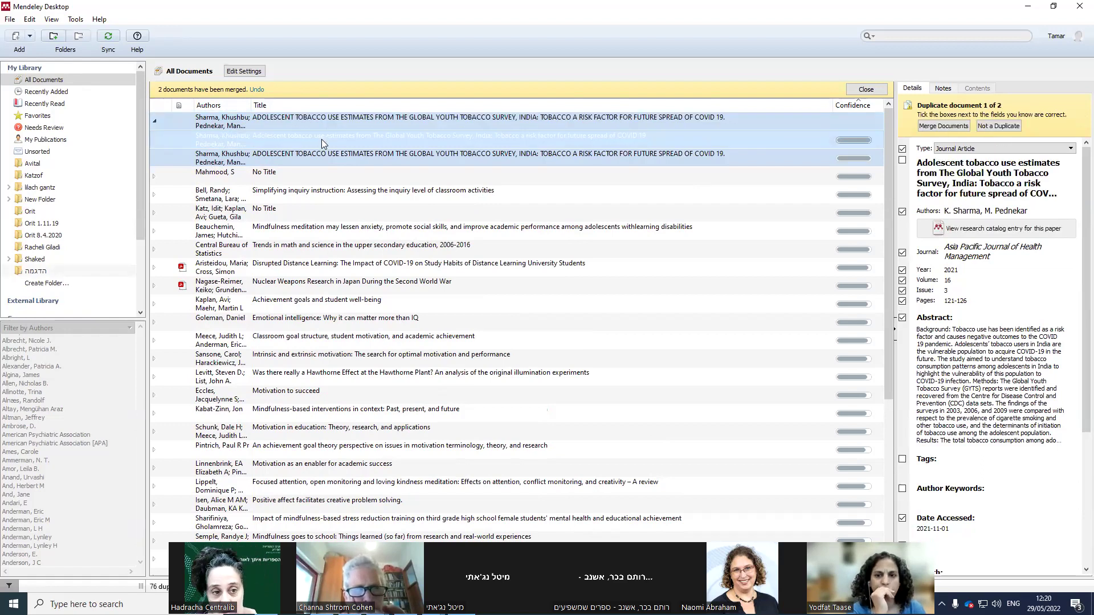
left_click(944, 126)
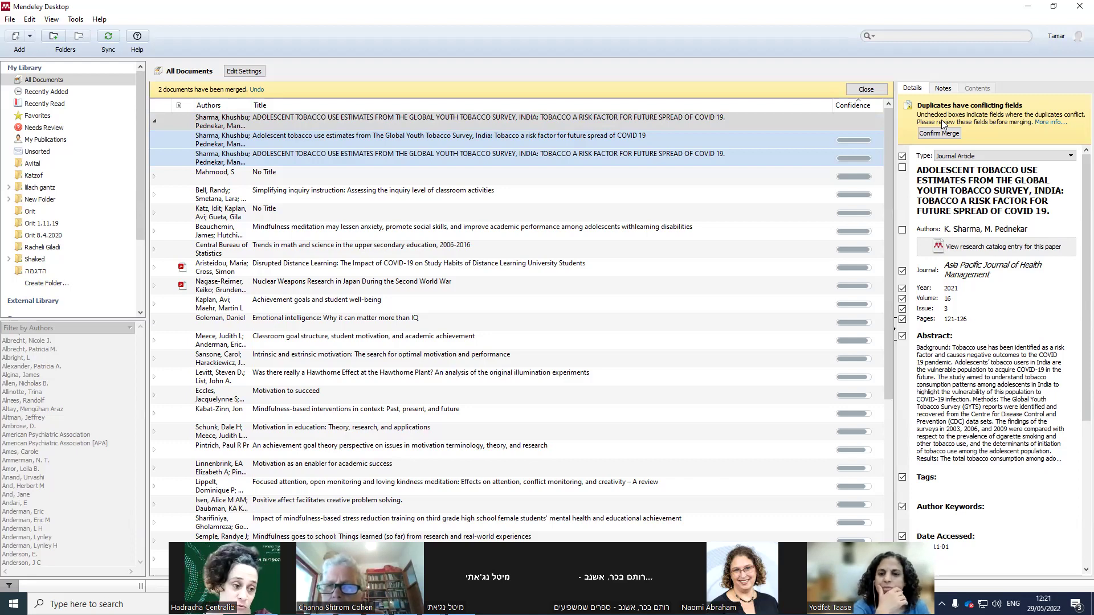
left_click_drag(143, 240, 142, 307)
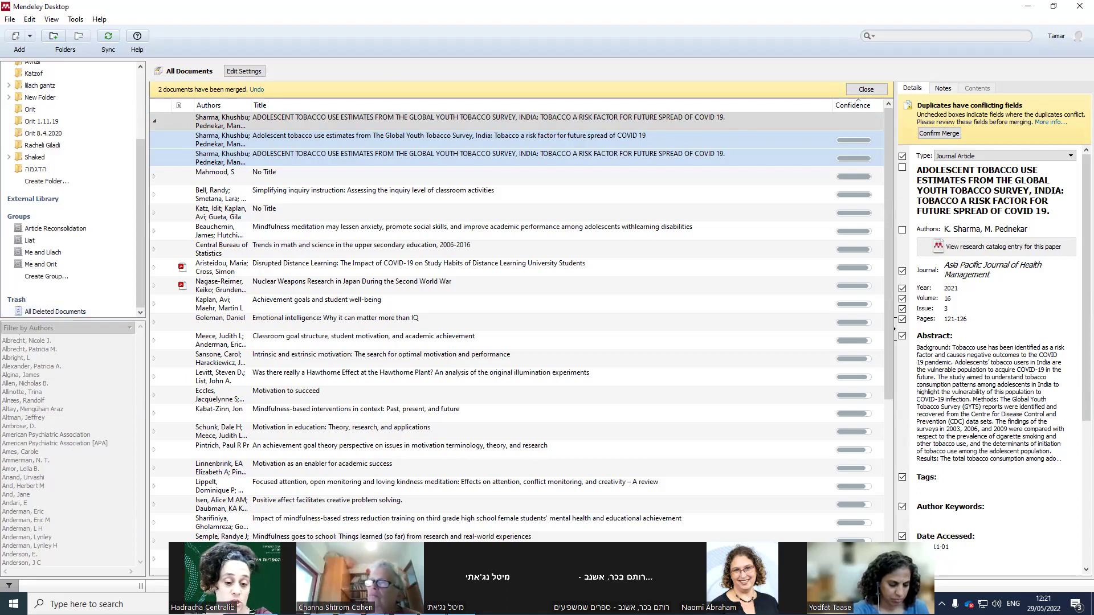
left_click(434, 603)
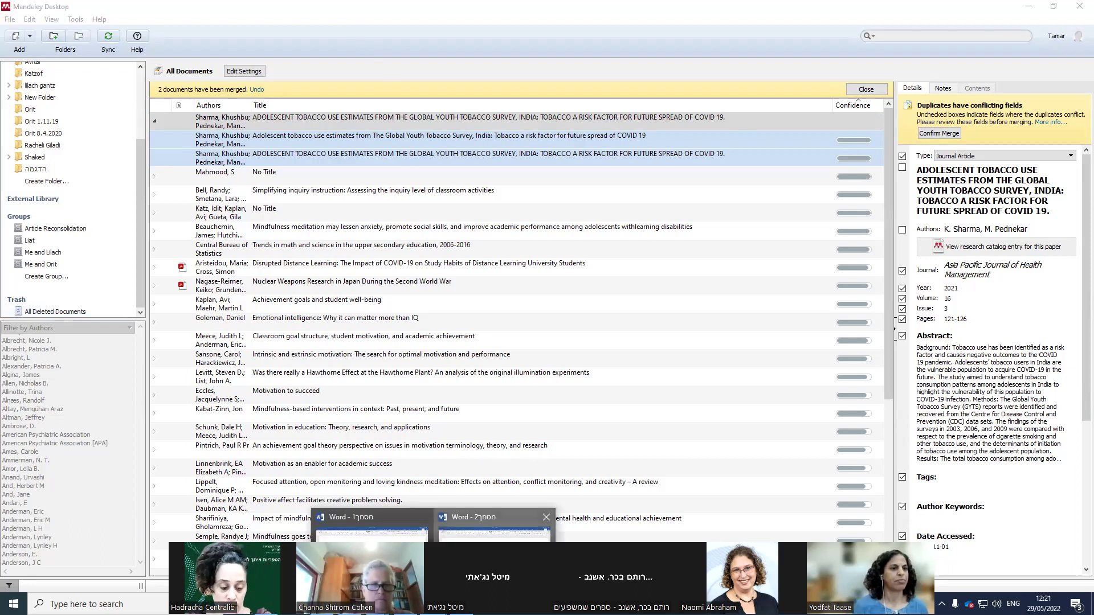
left_click(494, 533)
type("ff")
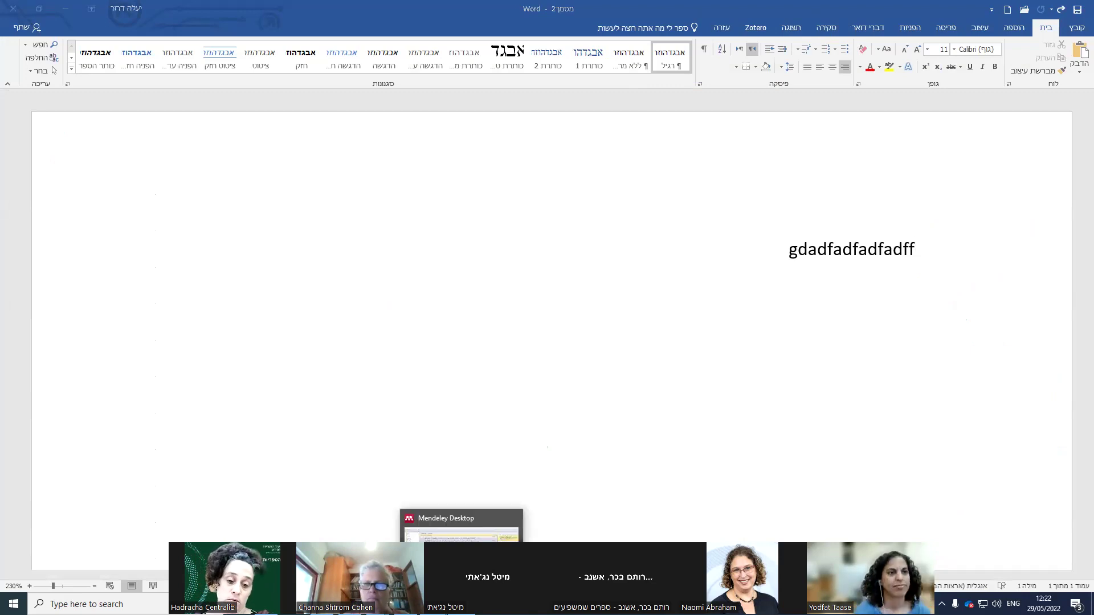
key("alt+Tab")
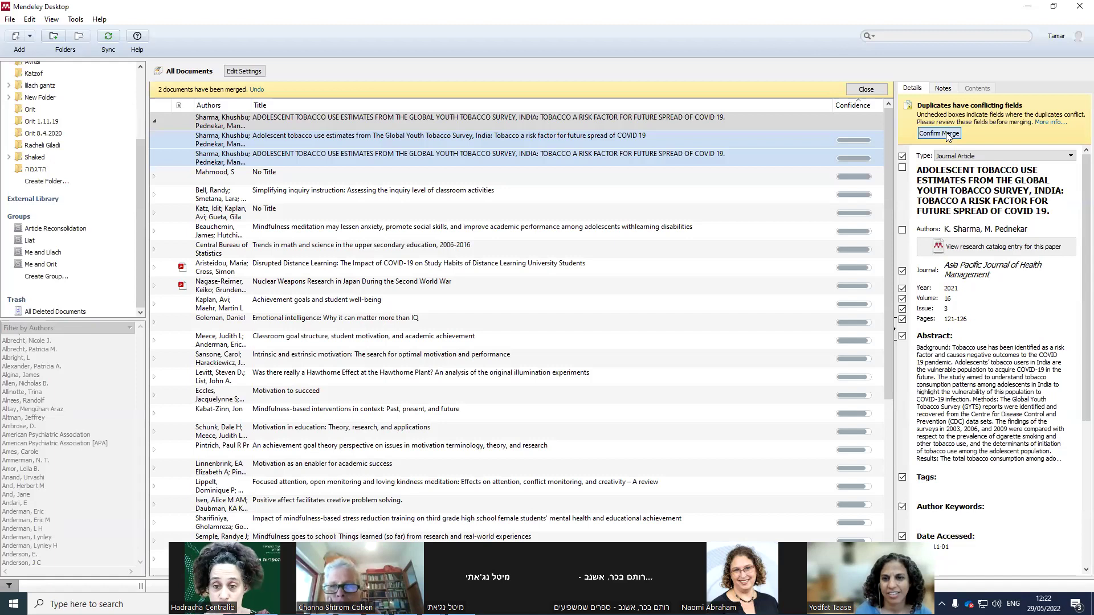
- Merge the duplicate set for "Adolescent tobacco use estimates from The Global Youth Tobacco Survey"
left_click(939, 133)
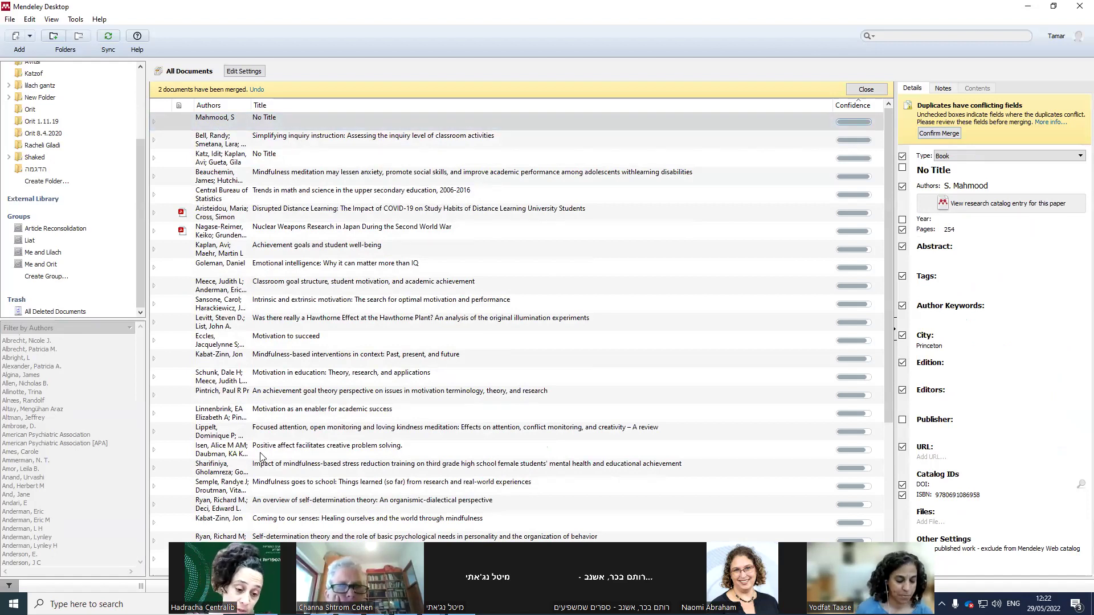
left_click(264, 564)
- Switch to the Word document מסמך2 and replace its text with the Hebrew sample text "שכשדגכ כ שכ שדכגשכ"
mouse_move(433, 604)
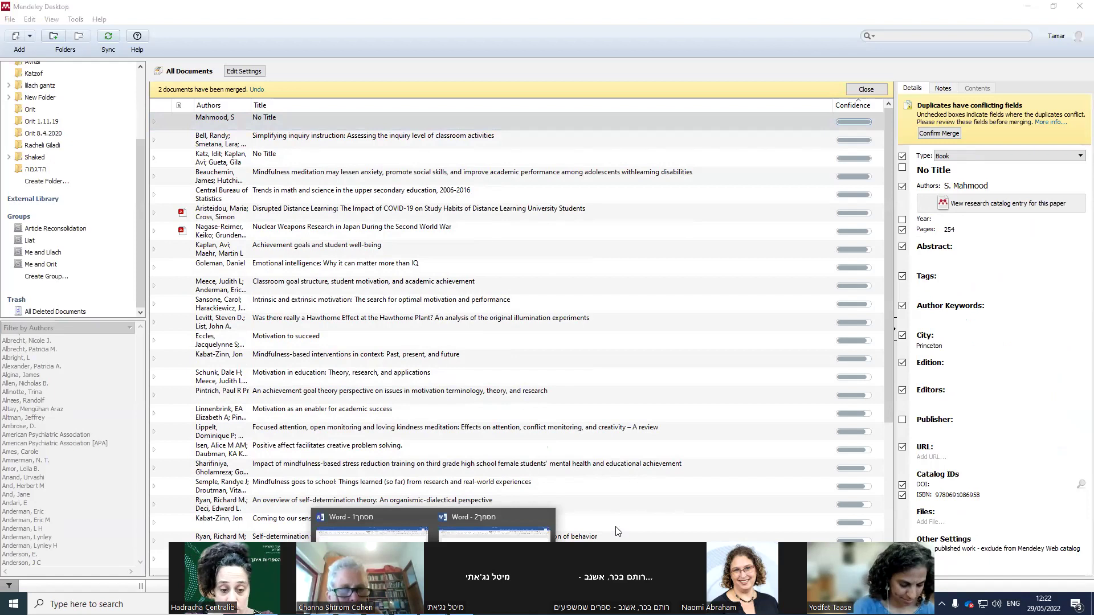
left_click(494, 530)
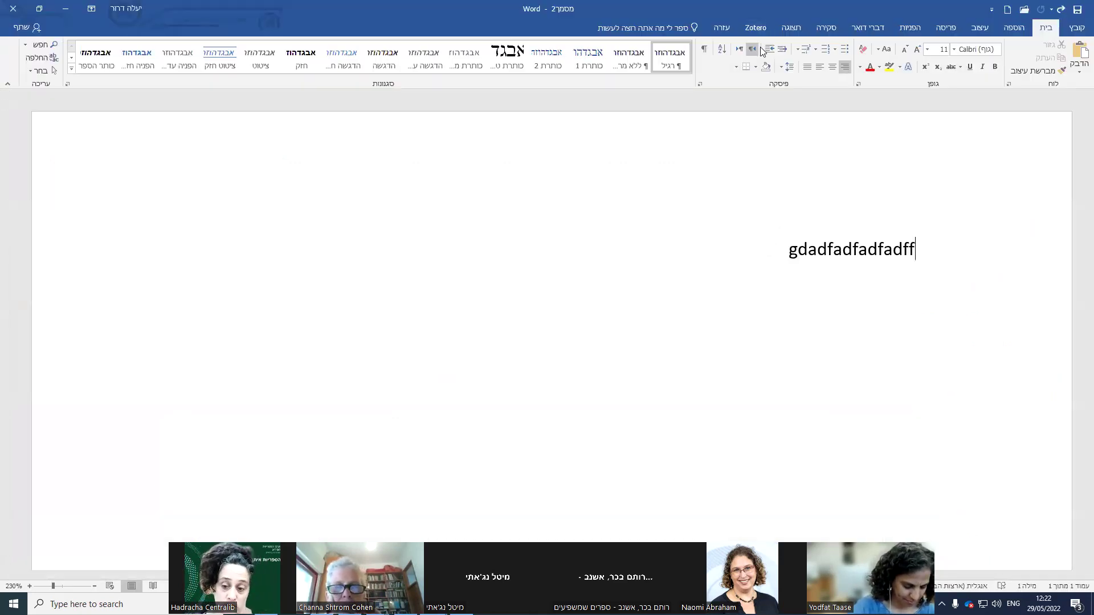
key("BackSpace")
key("BackSpace")
key("BackSpace")
key("BackSpace")
key("BackSpace")
key("BackSpace")
key("BackSpace")
key("BackSpace")
key("BackSpace")
key("BackSpace")
key("BackSpace")
key("BackSpace")
key("BackSpace")
key("BackSpace")
key("BackSpace")
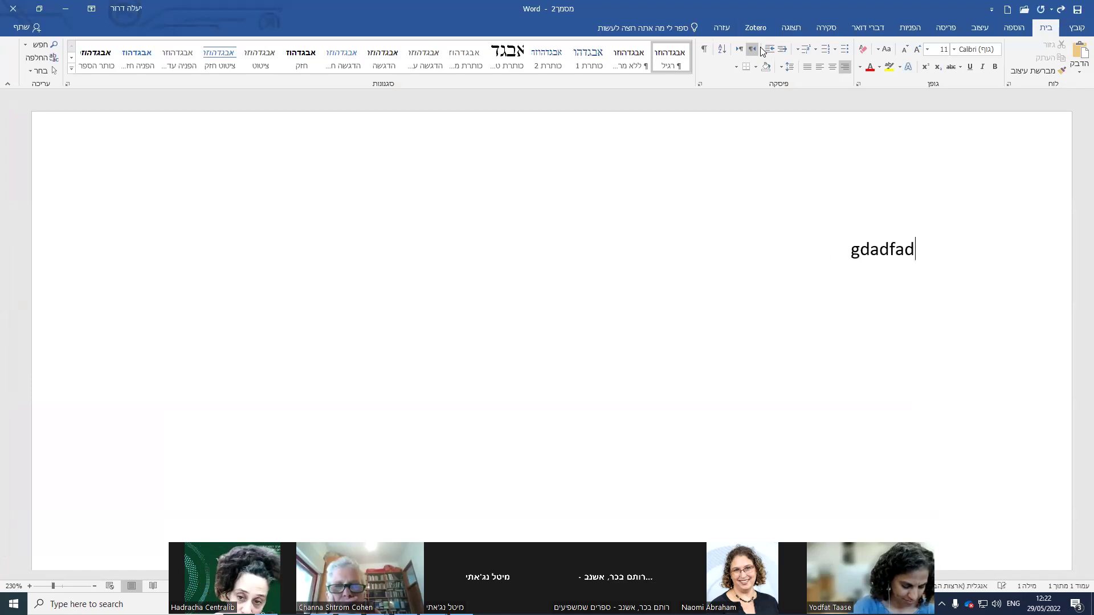
key("alt+shift")
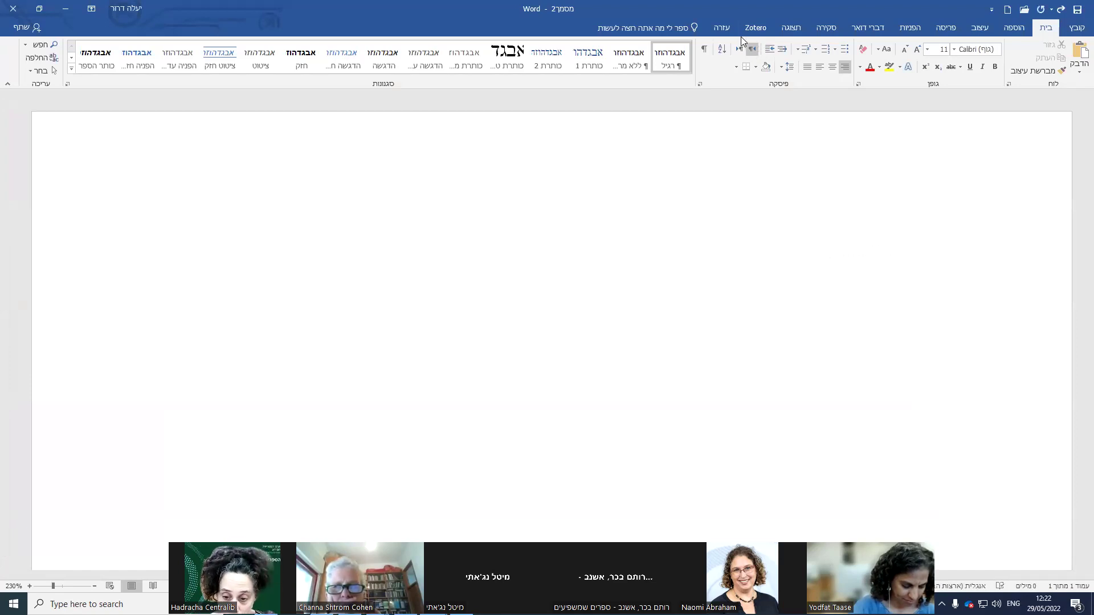
key("alt+shift")
type("שכשדג")
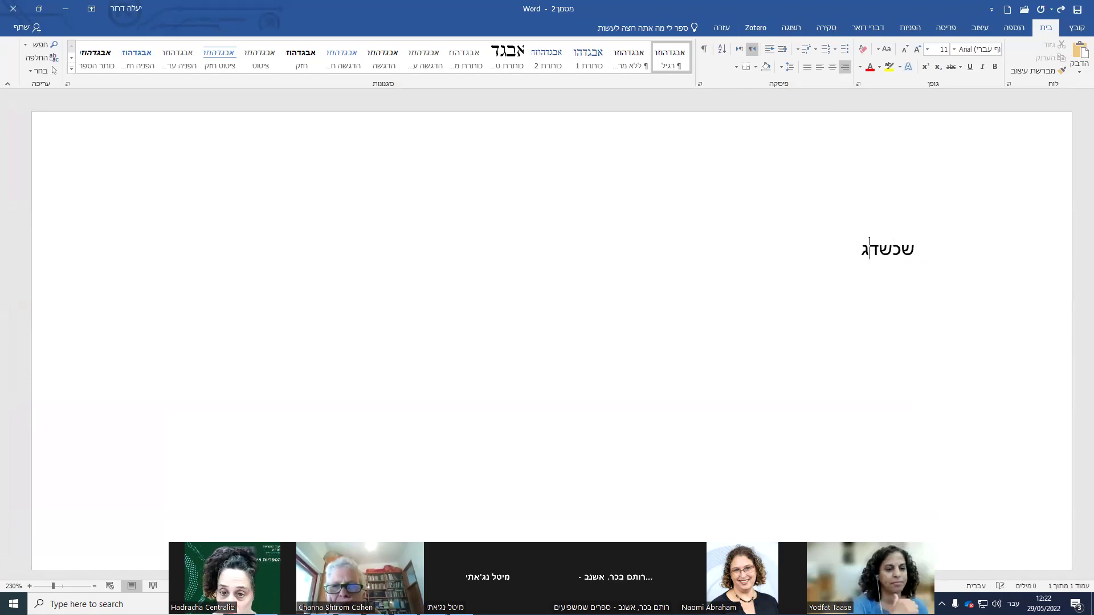
type("כ כ שכ שדכגשכ")
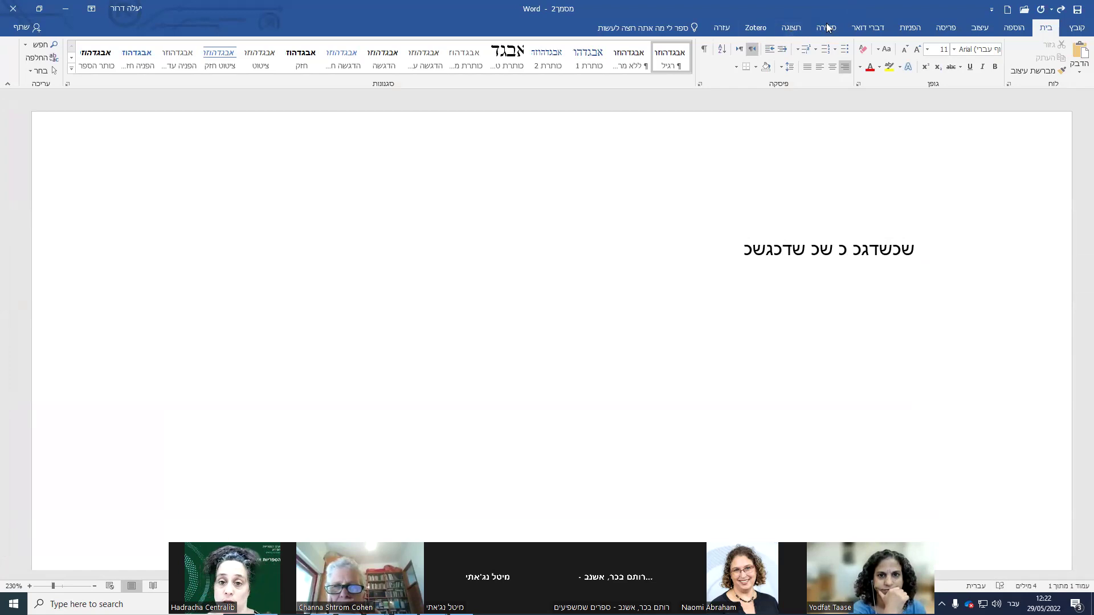
left_click(826, 28)
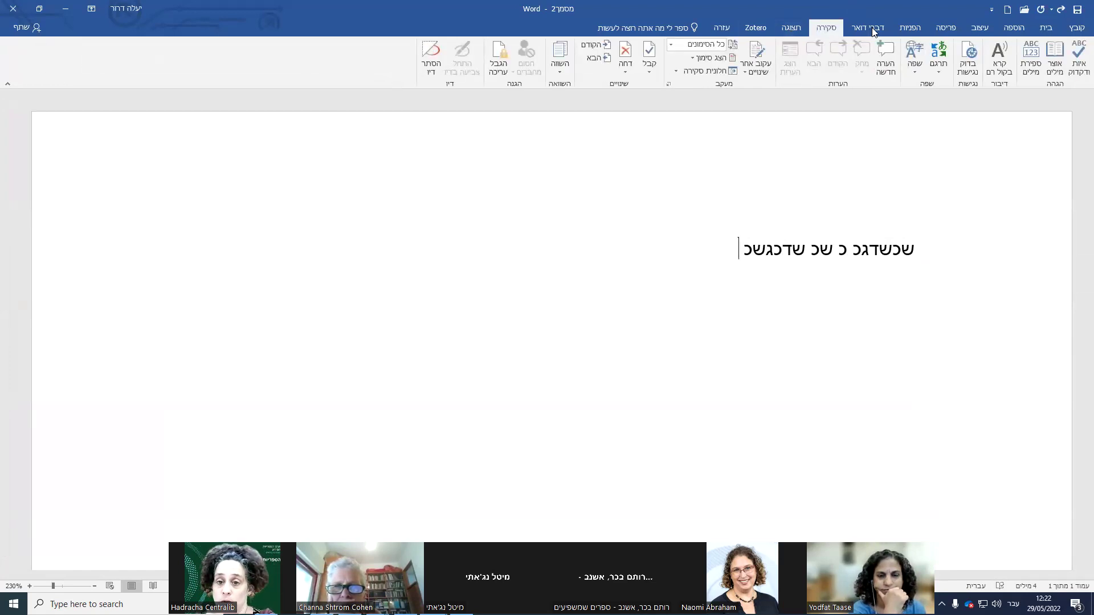
left_click(910, 28)
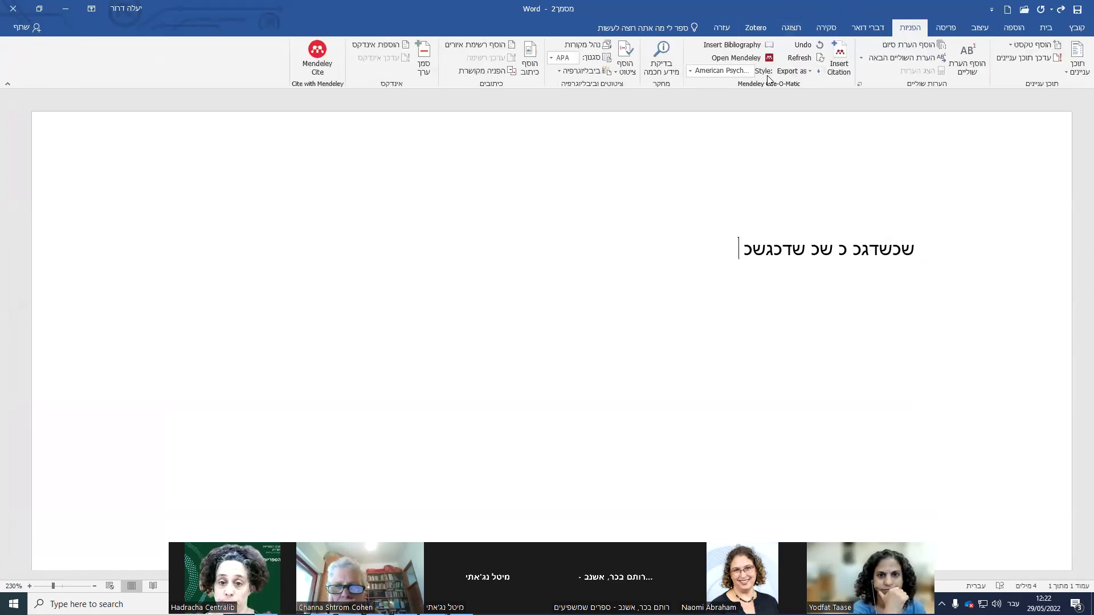
left_click(840, 67)
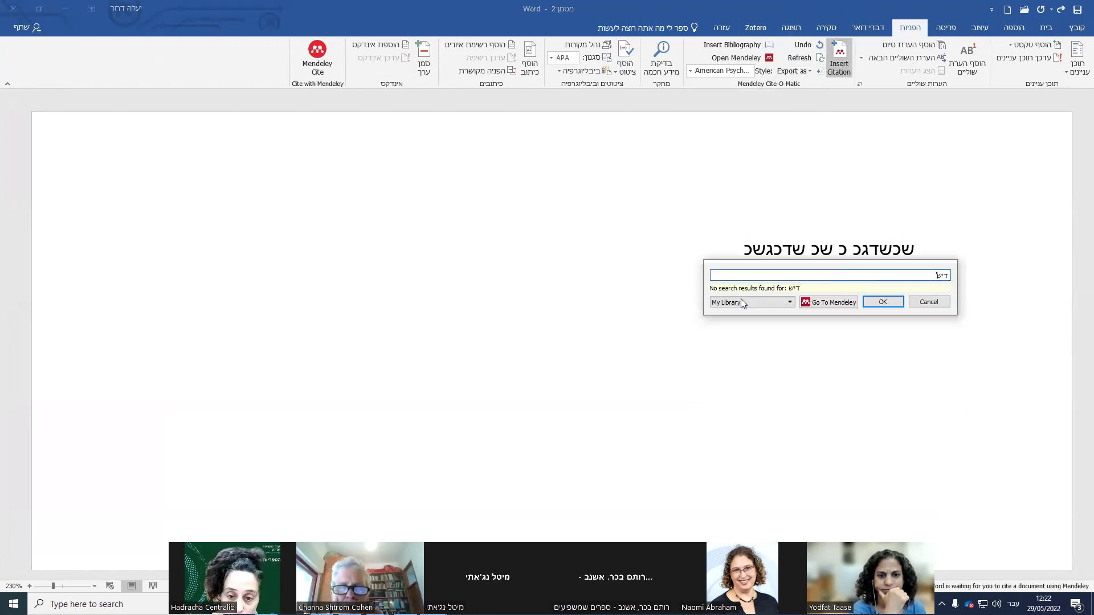
key("alt+shift")
type("sh")
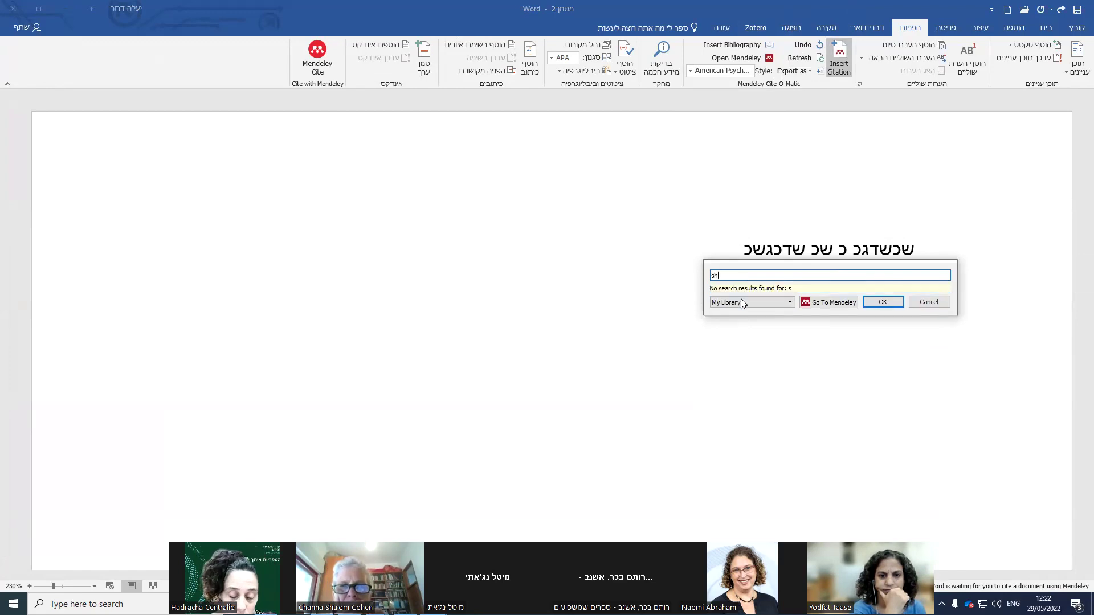
type("am")
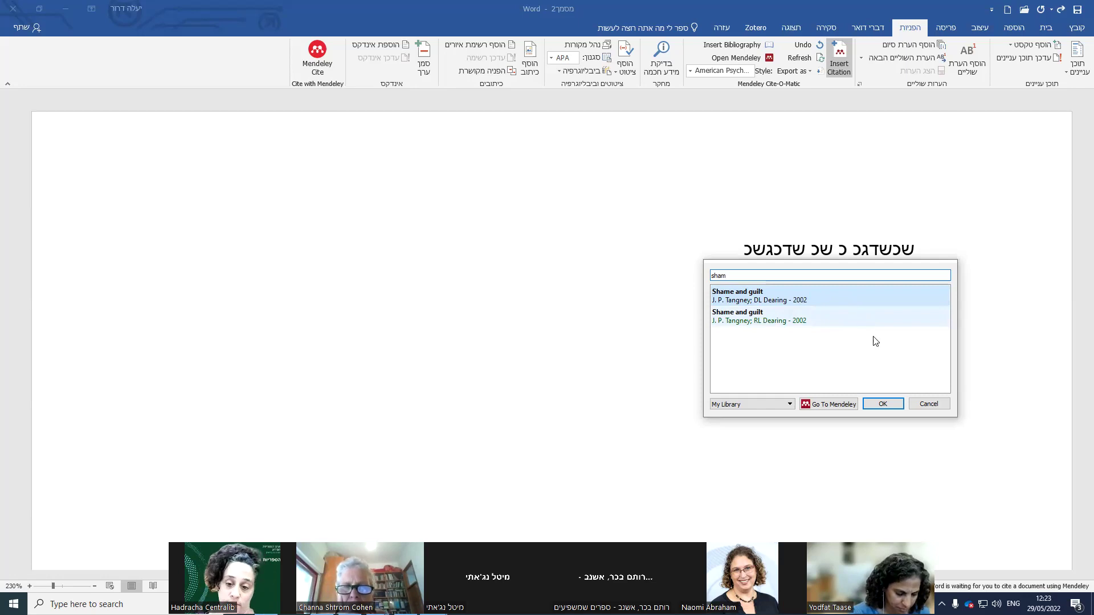
left_click(932, 405)
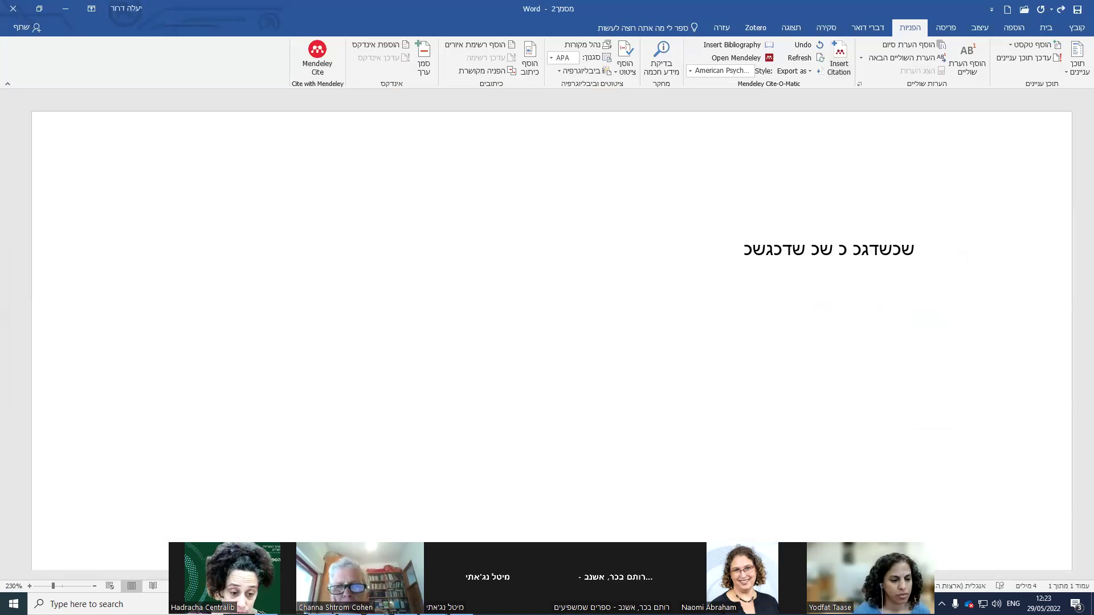
- Switch to Mendeley Desktop and clear the leftover author filter so All Documents lists the whole library
mouse_move(321, 604)
left_click(322, 530)
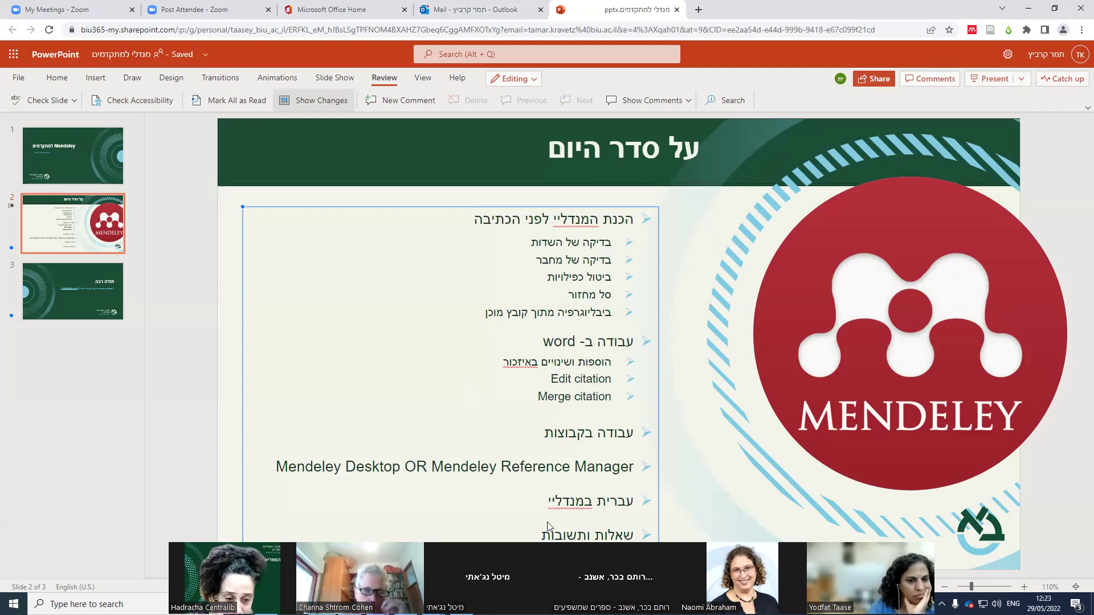
key("alt+Tab")
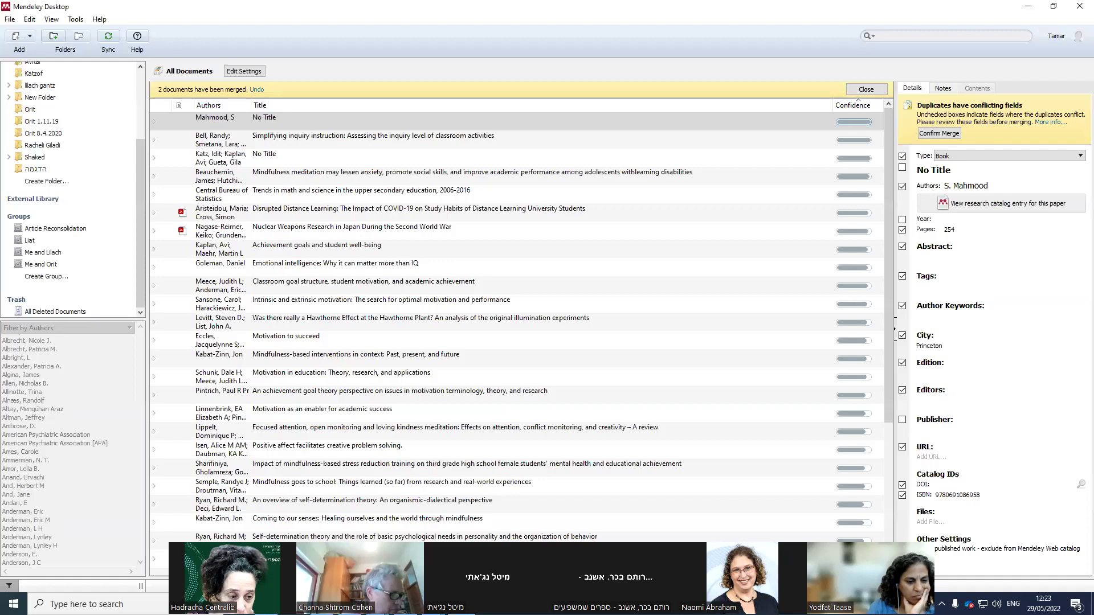
left_click(61, 313)
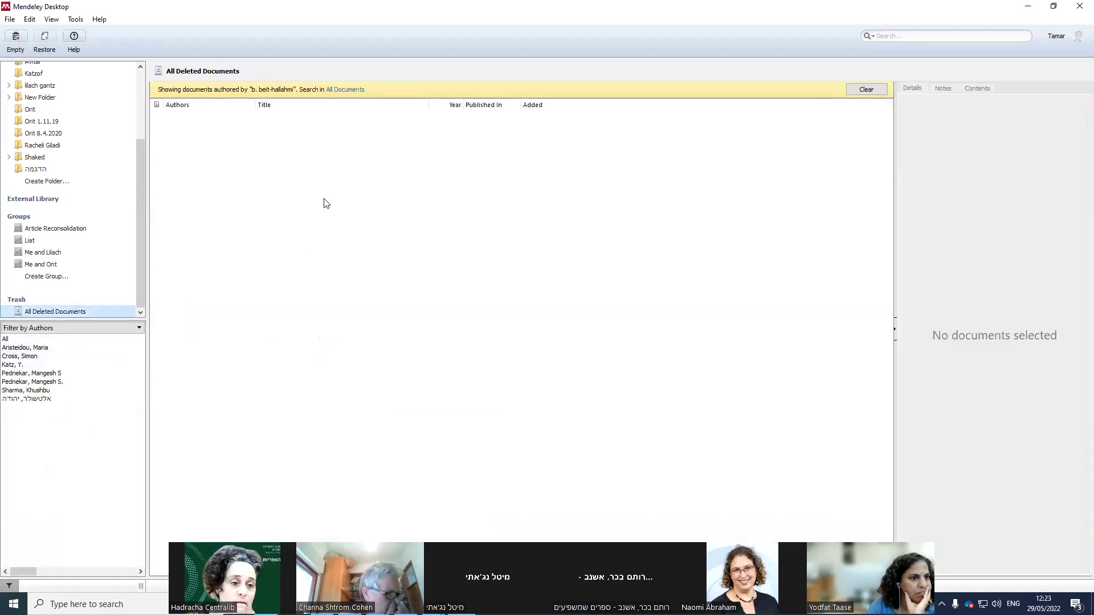
left_click(344, 90)
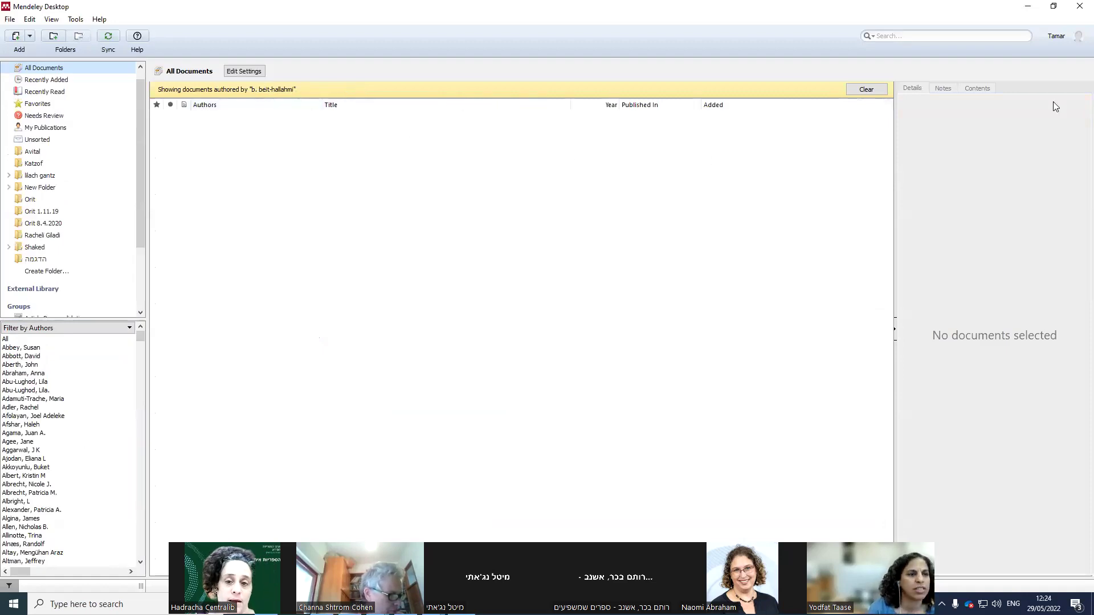
left_click(866, 90)
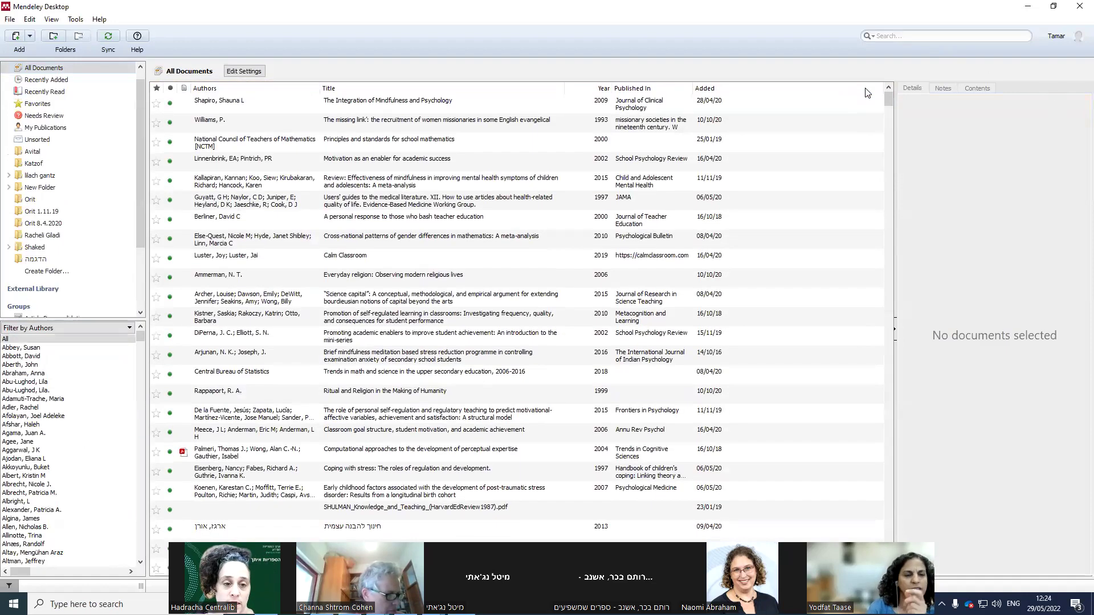
- Open All Deleted Documents and examine the trashed copies of the 2009 Hebrew dissertation and the adolescent tobacco use article
scroll(50, 302, "down", 2)
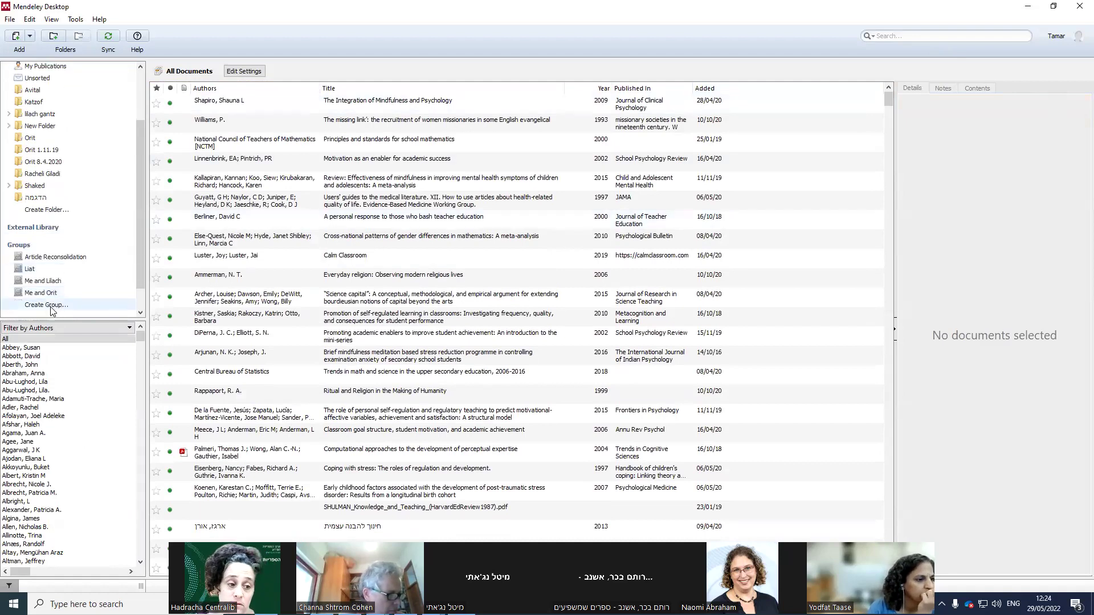
scroll(50, 306, "down", 1)
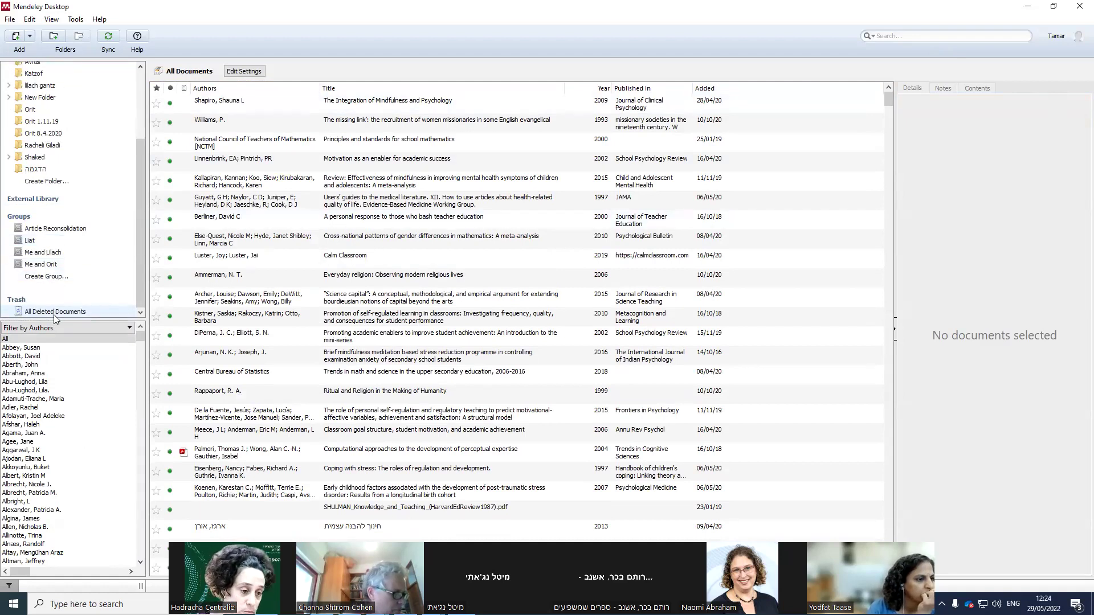
left_click(55, 312)
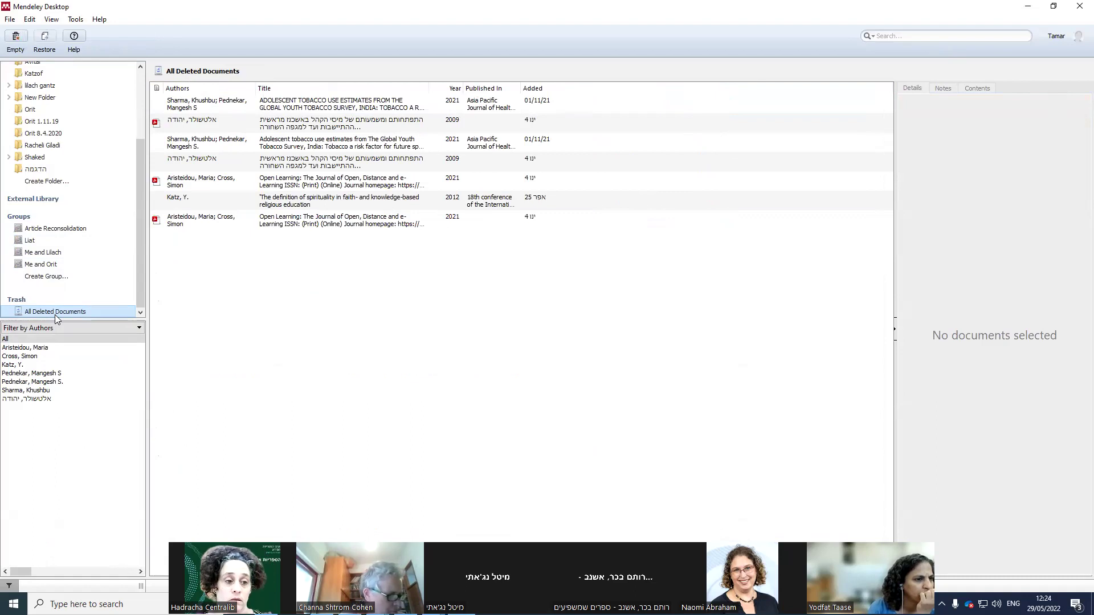
left_click(194, 125)
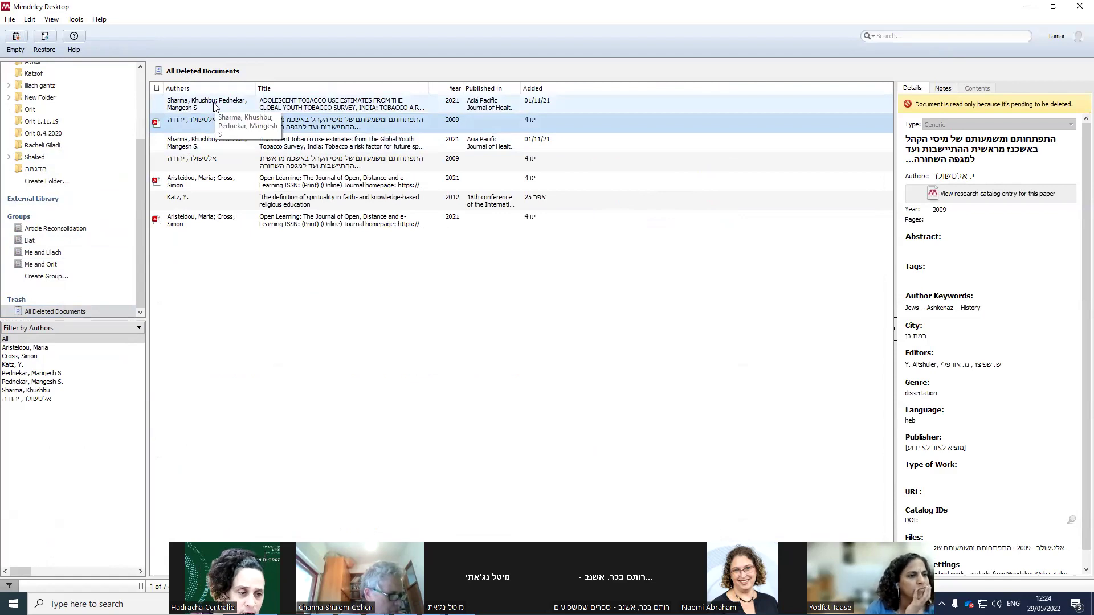
left_click(214, 107, "ctrl")
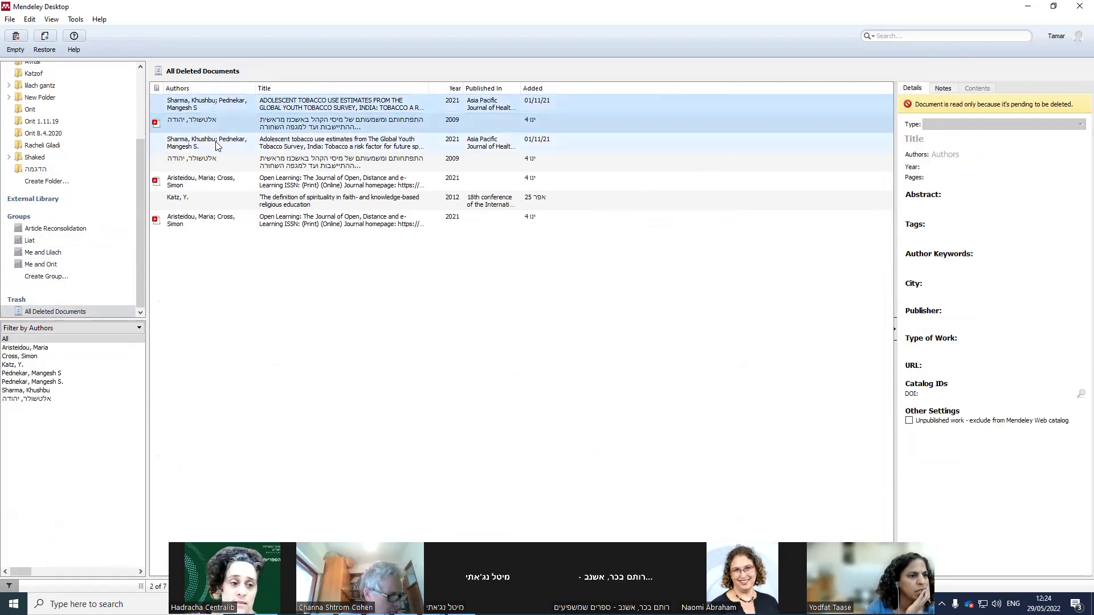
left_click(216, 147, "shift")
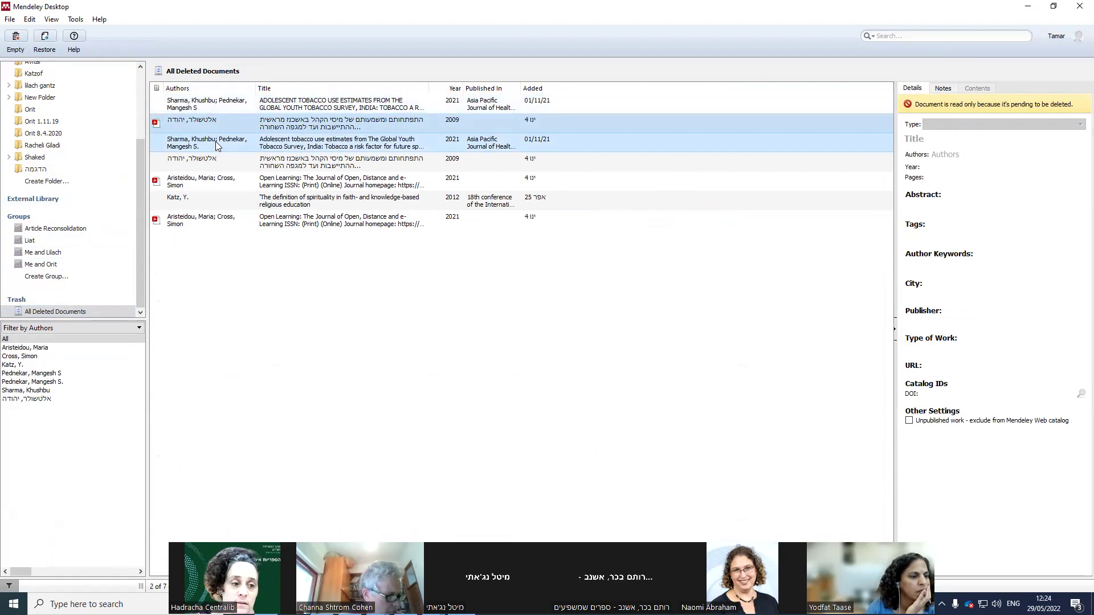
- Switch back to the Word document מסמך2, keeping only the Hebrew sample text and the cursor after it
left_click(389, 605)
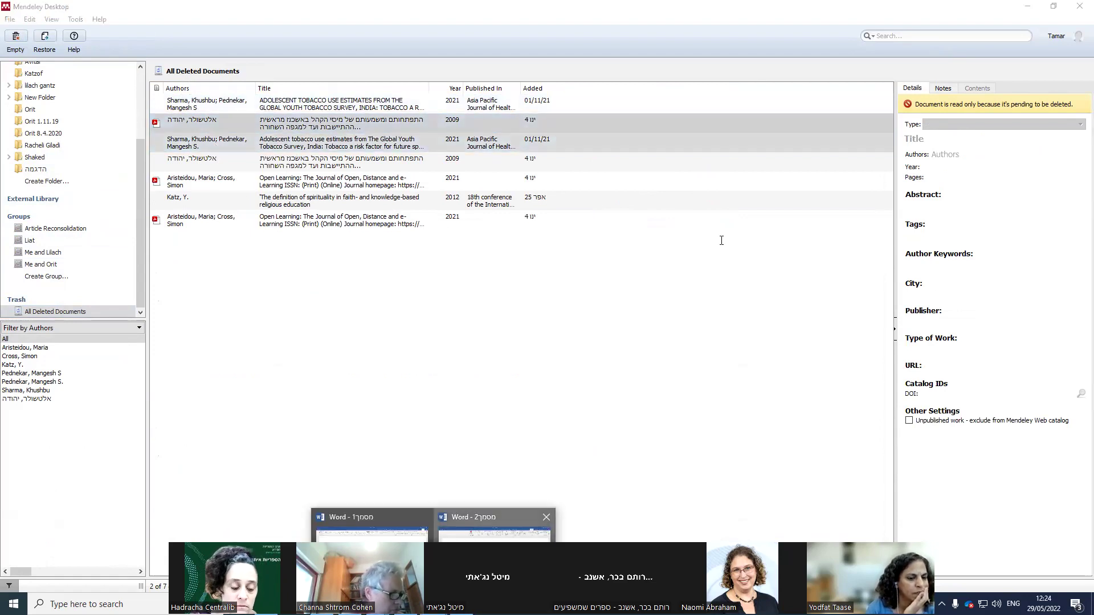
left_click(495, 527)
type("harma")
key("BackSpace")
key("BackSpace")
key("BackSpace")
key("BackSpace")
key("BackSpace")
key("BackSpace")
key("alt+shift")
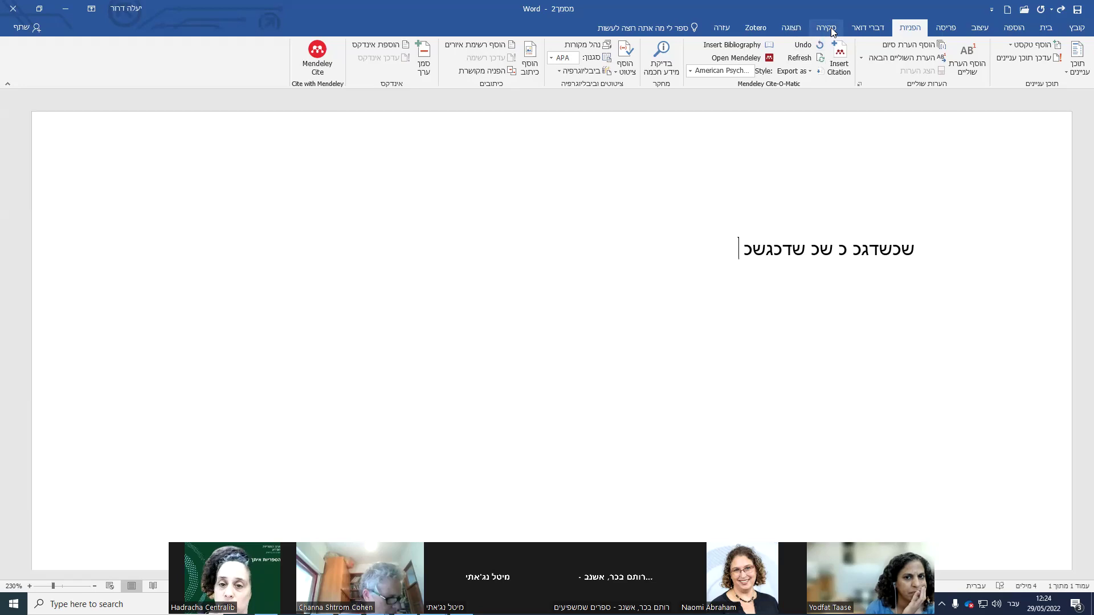
- Start a Mendeley citation after the Hebrew text and search My Library for the surname of the tobacco article's first author
left_click(838, 68)
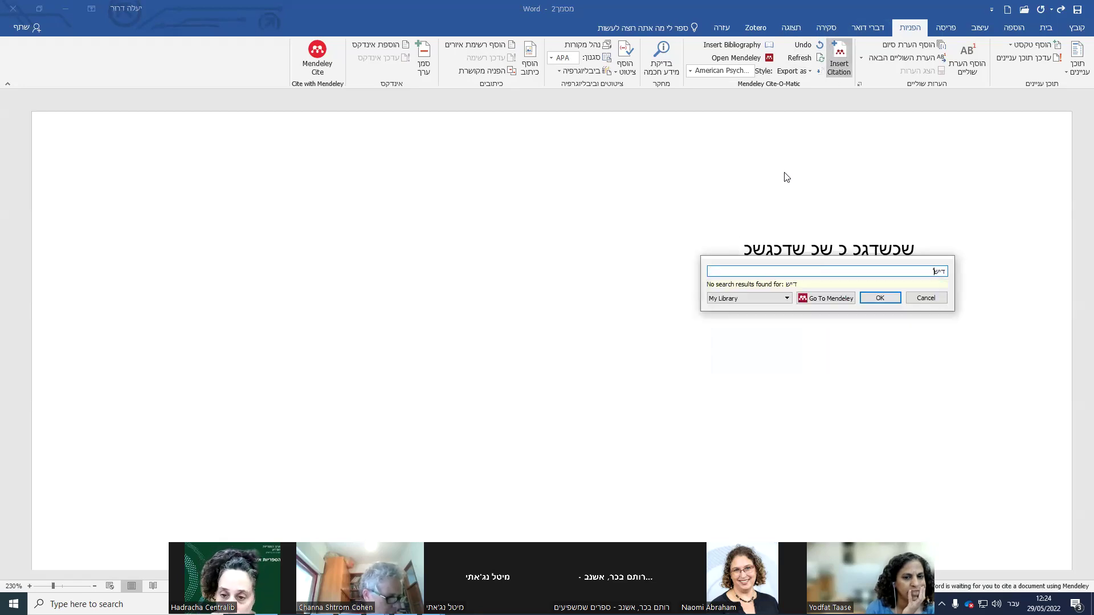
type("shamr")
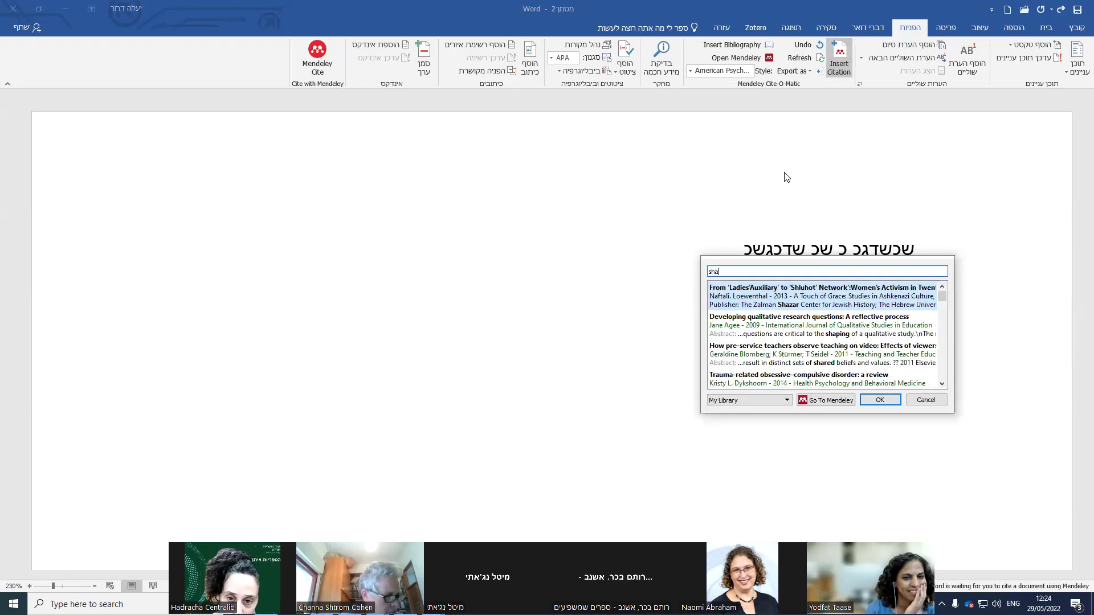
key("BackSpace")
key("BackSpace")
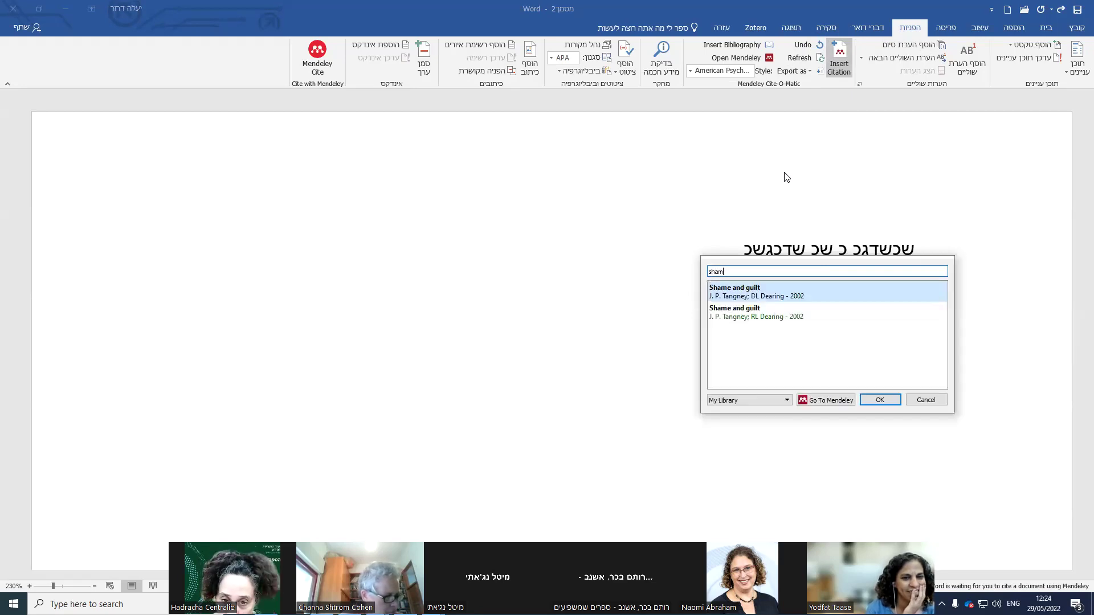
type("r")
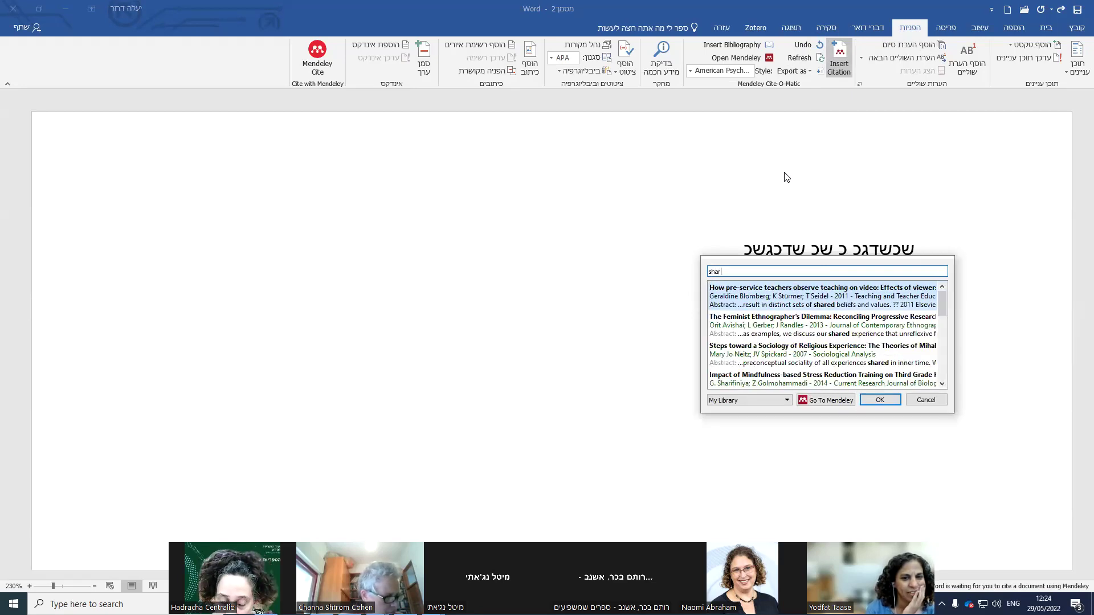
type("m")
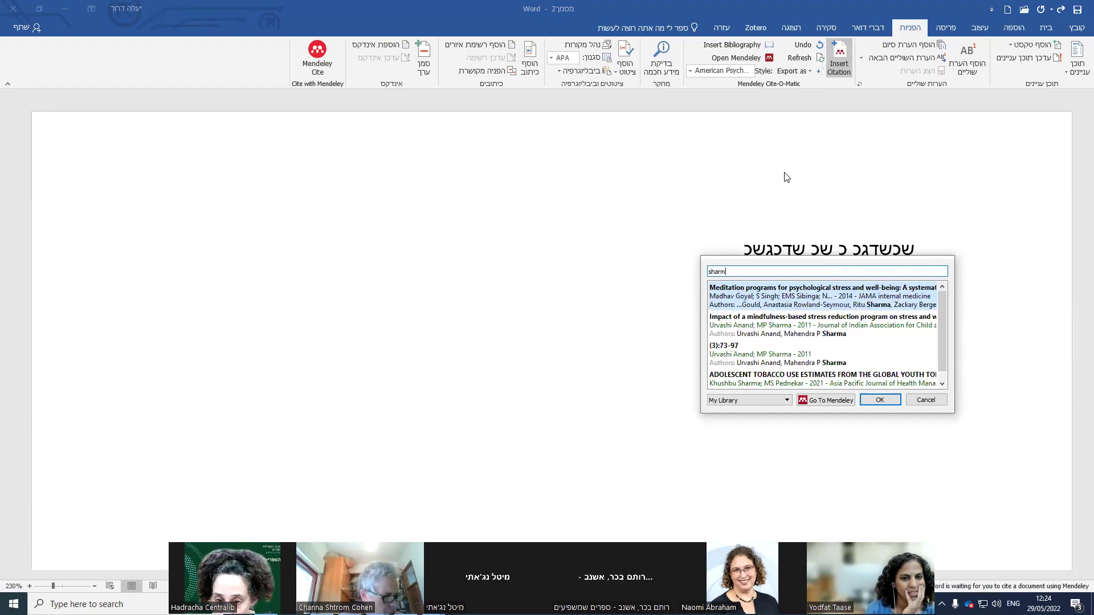
type("a")
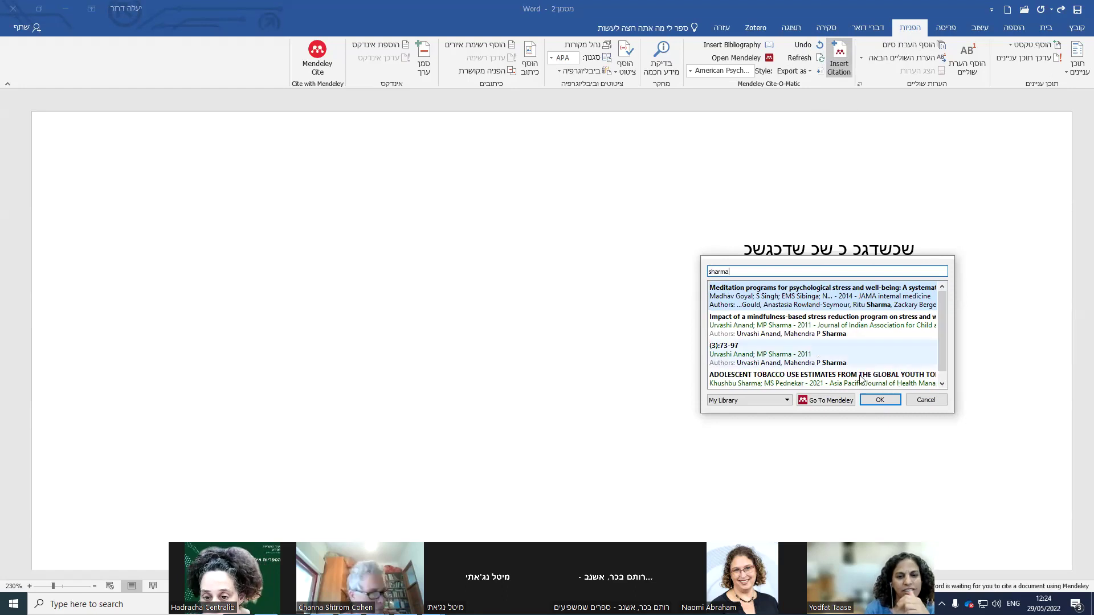
- Browse the matching references, try adding the 2011 record "(3):73-97" to the citation, and cancel it
left_click(942, 384)
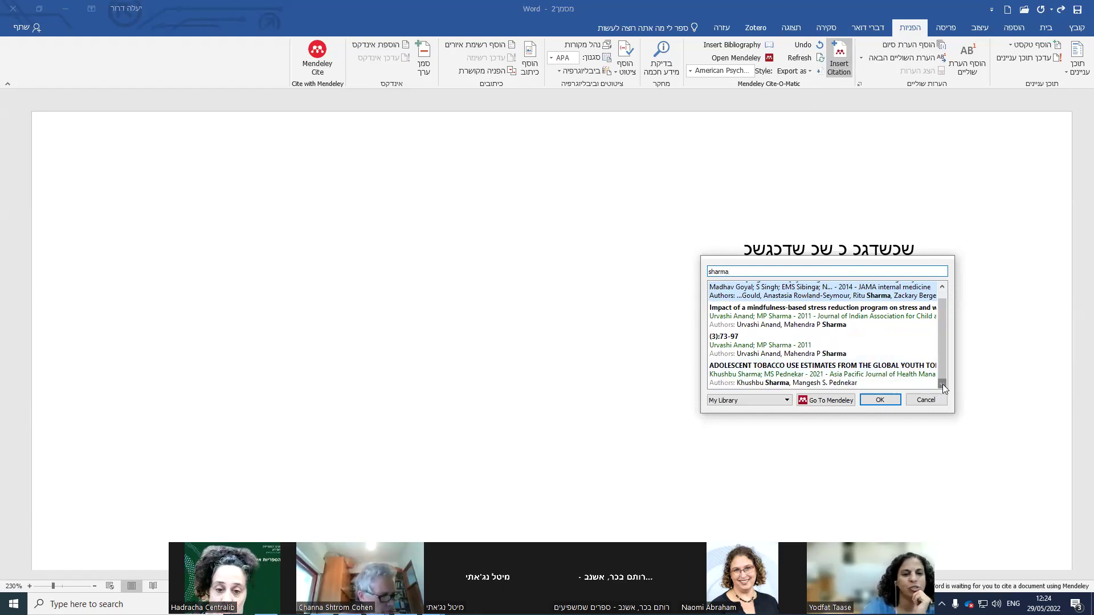
left_click_drag(944, 377, 954, 328)
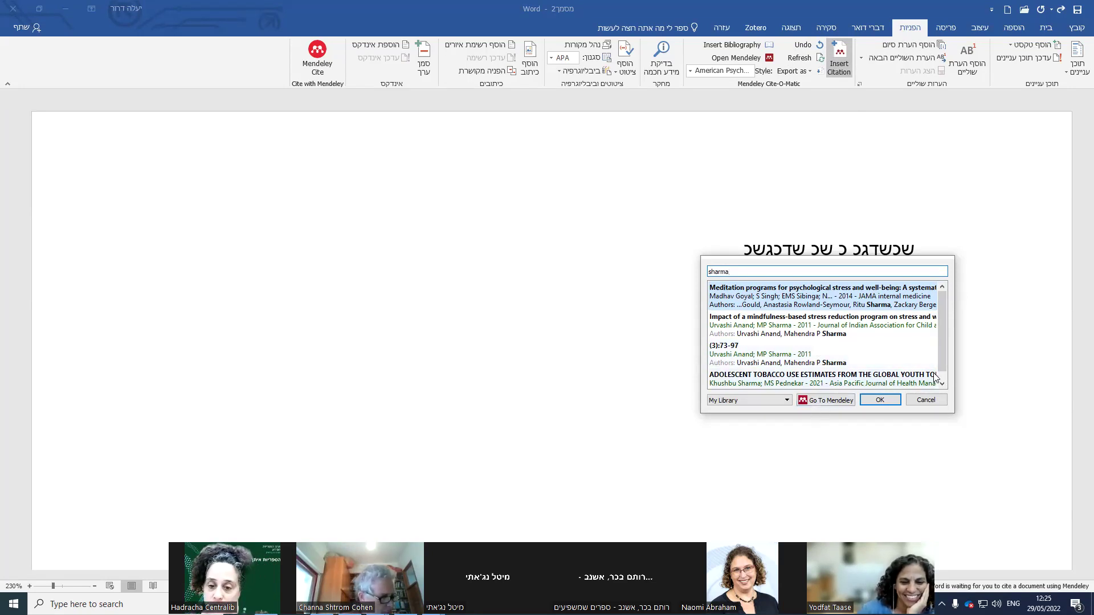
left_click(794, 359)
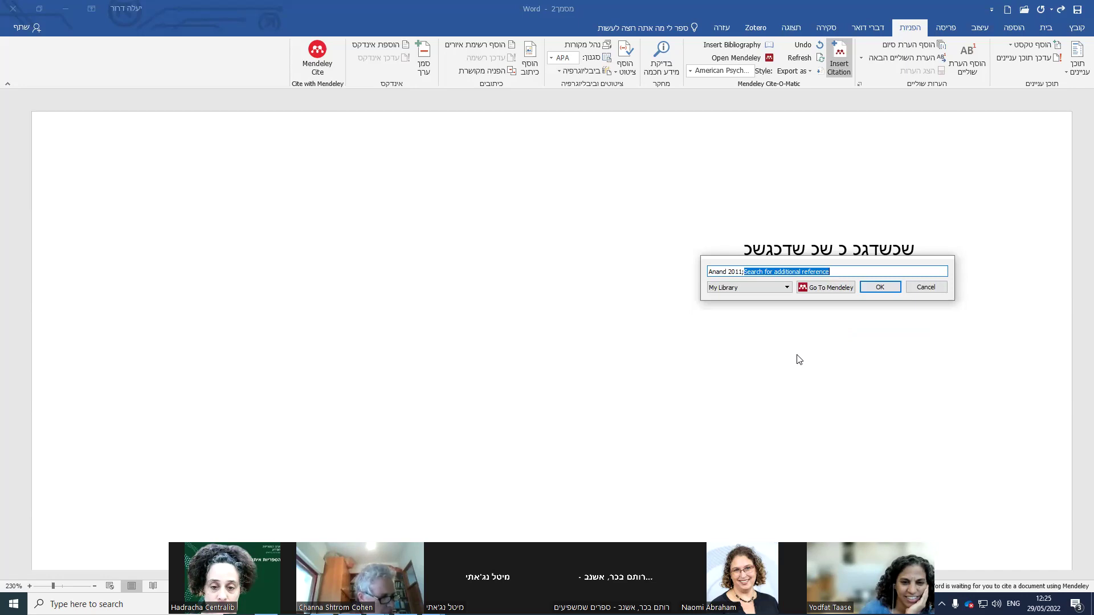
left_click(926, 287)
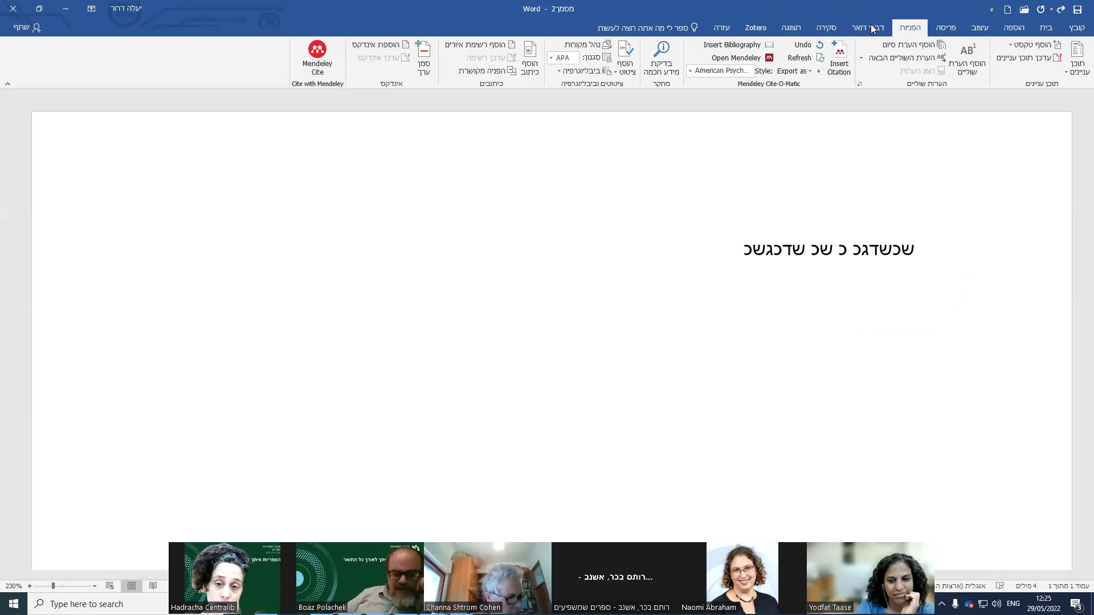
- Repeat the author surname search in a new Mendeley citation, view the selectable libraries, and close without inserting anything
left_click(839, 63)
type("shar")
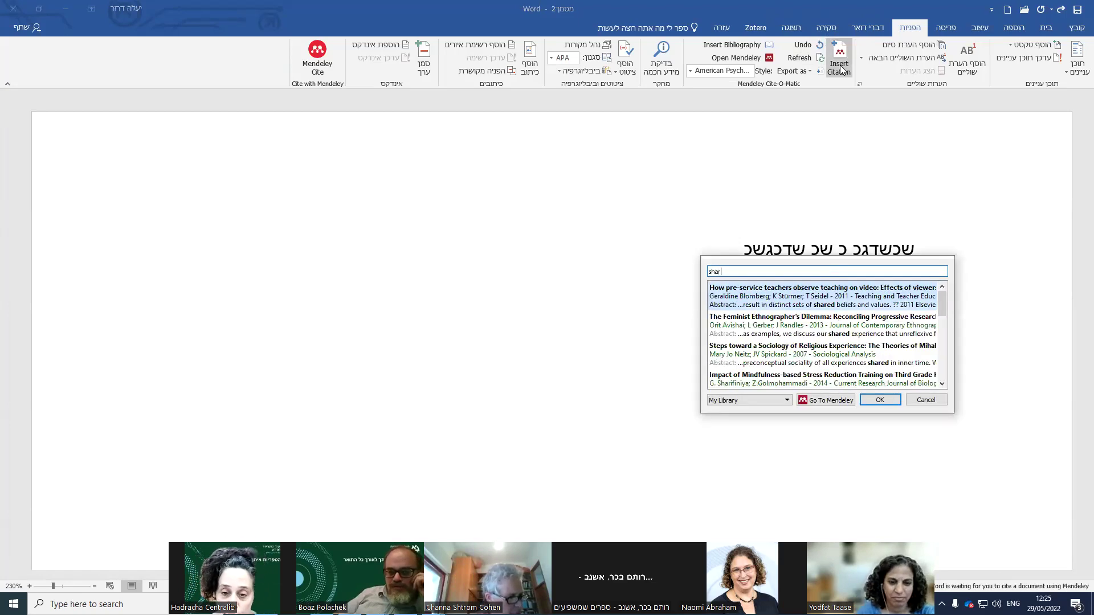
type("ma")
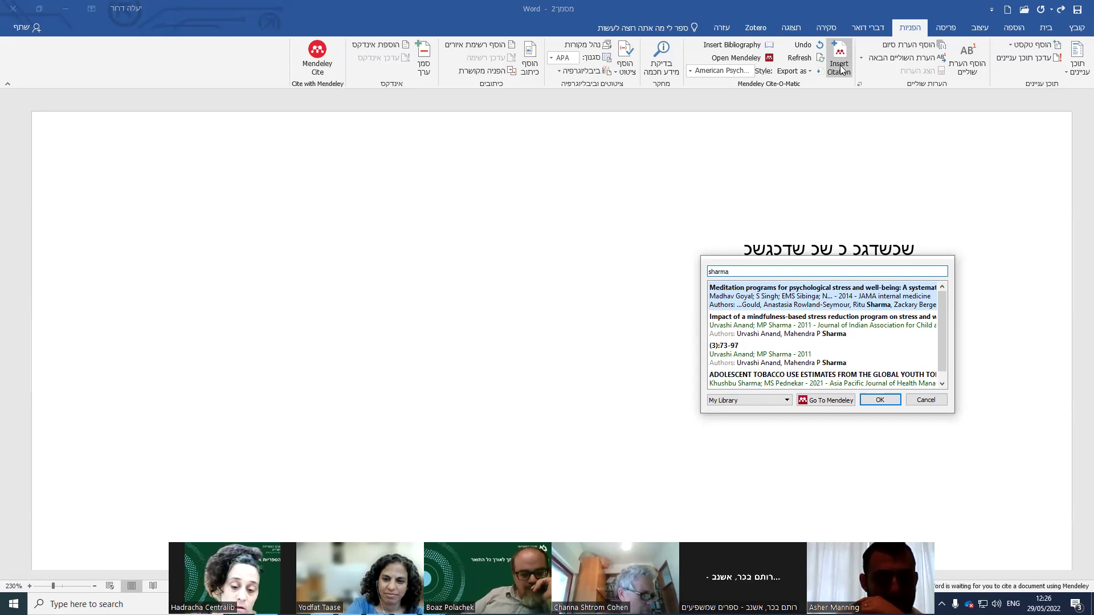
left_click(787, 400)
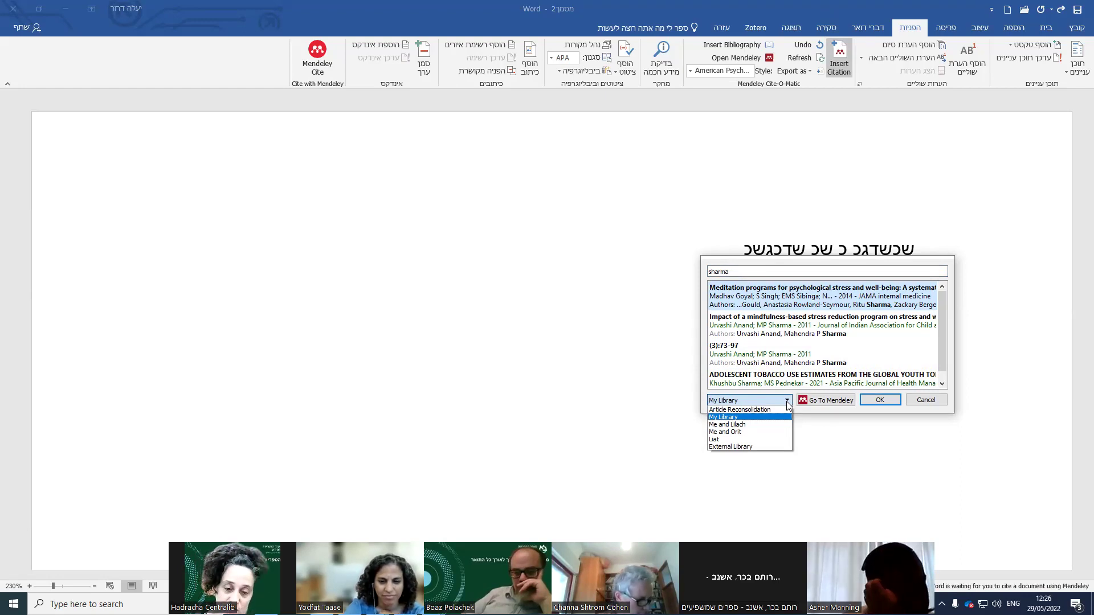
left_click(788, 403)
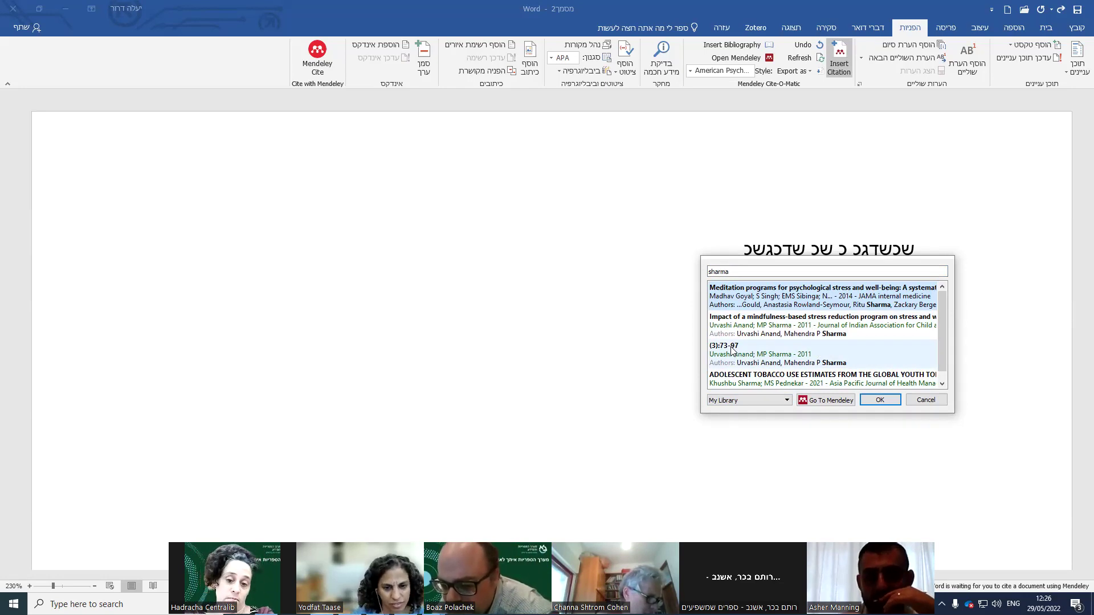
left_click(925, 400)
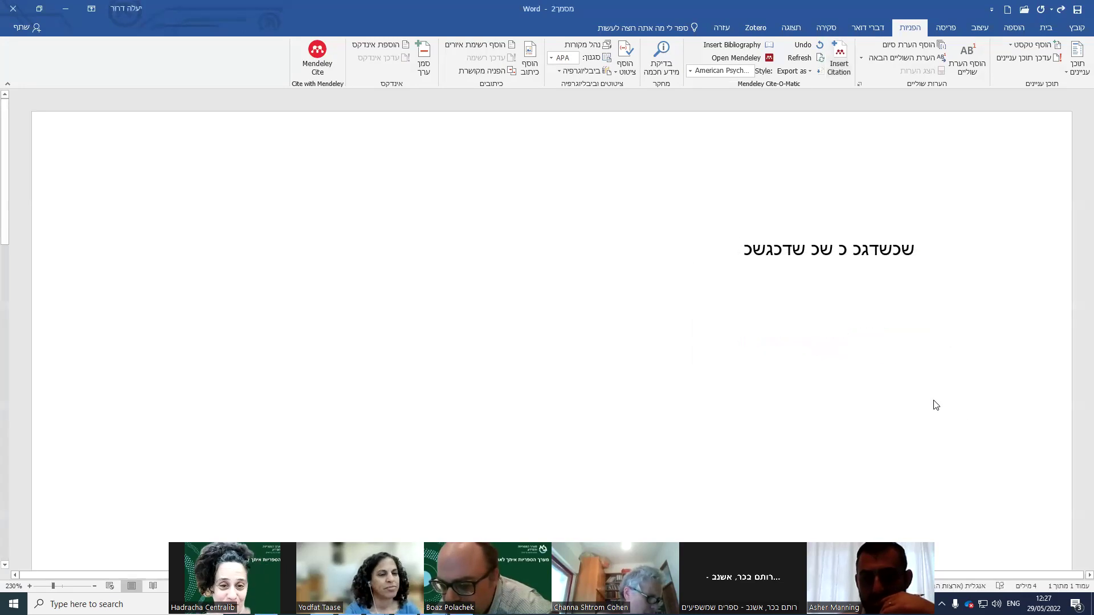
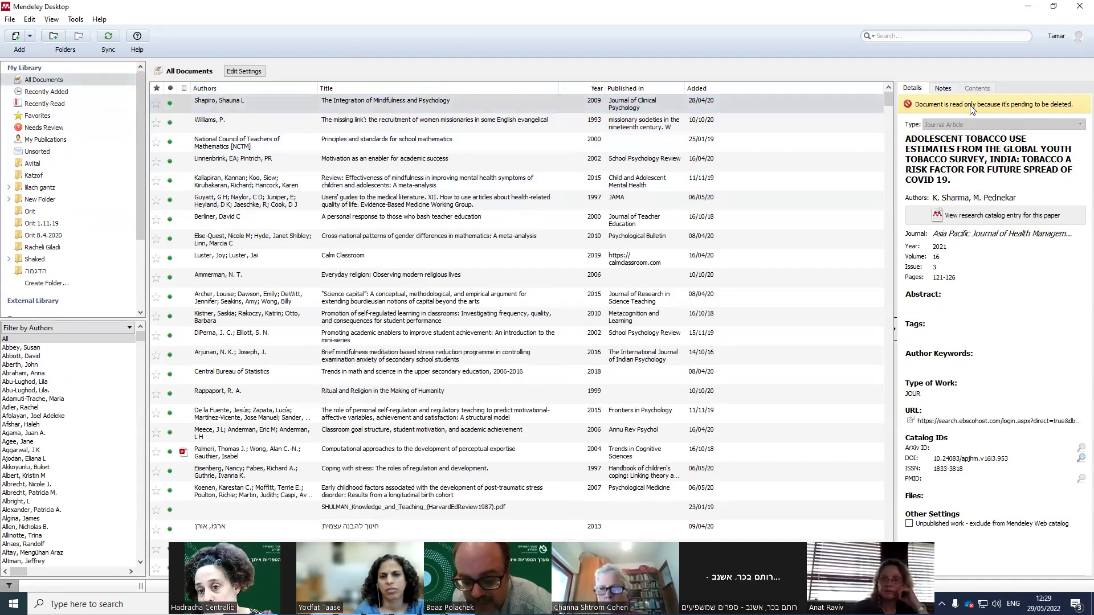
- Examine the document types available for the 1993 book section "The missing link" and leave its type as Book Section
left_click(370, 122)
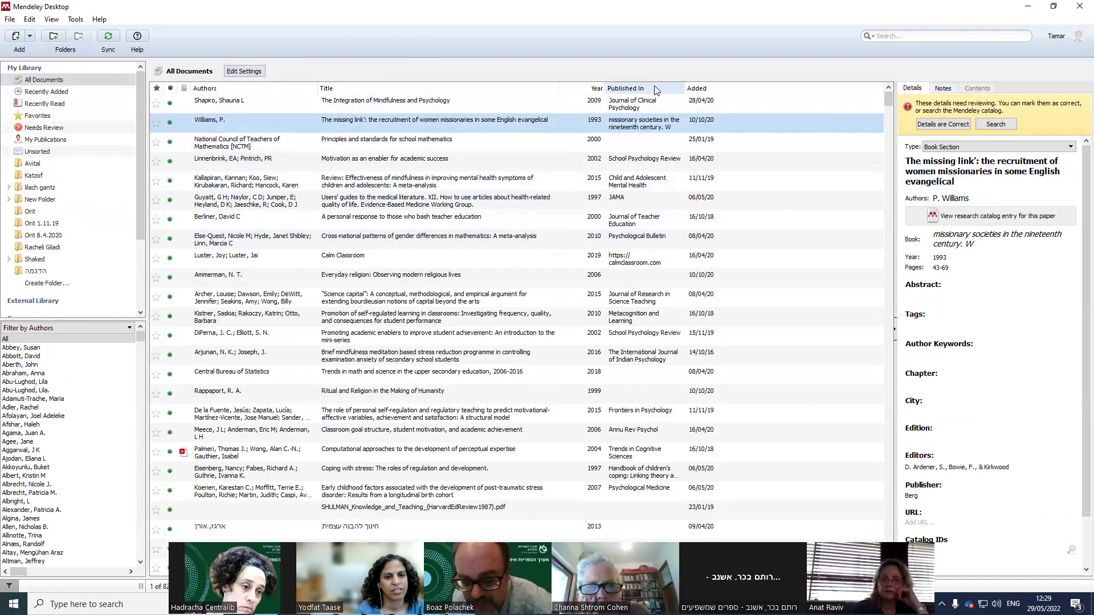
left_click(1070, 147)
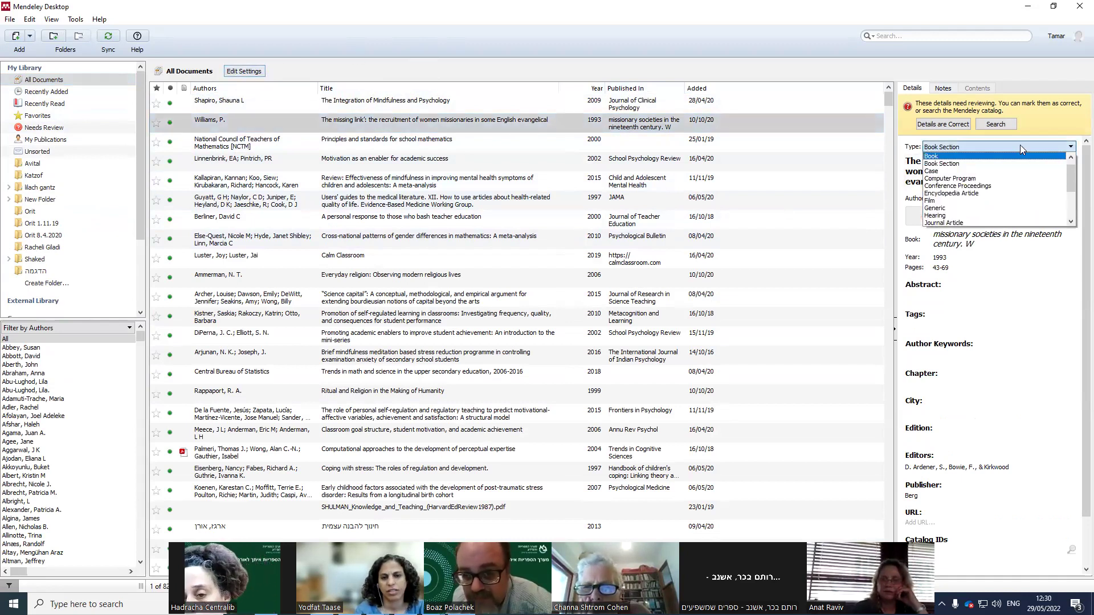
scroll(1044, 192, "down", 1)
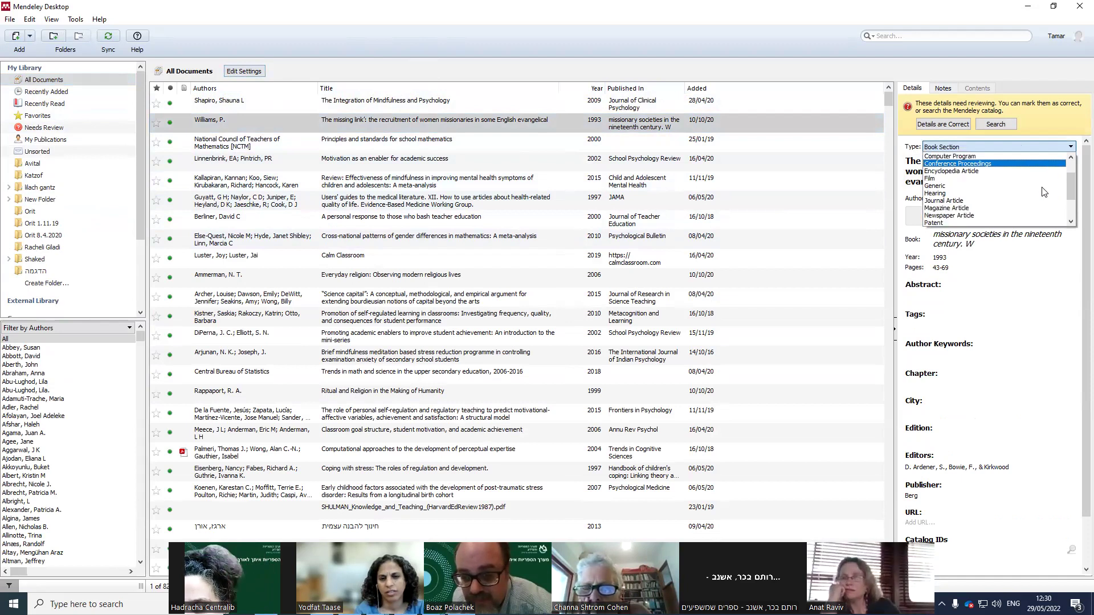
scroll(1044, 192, "down", 1)
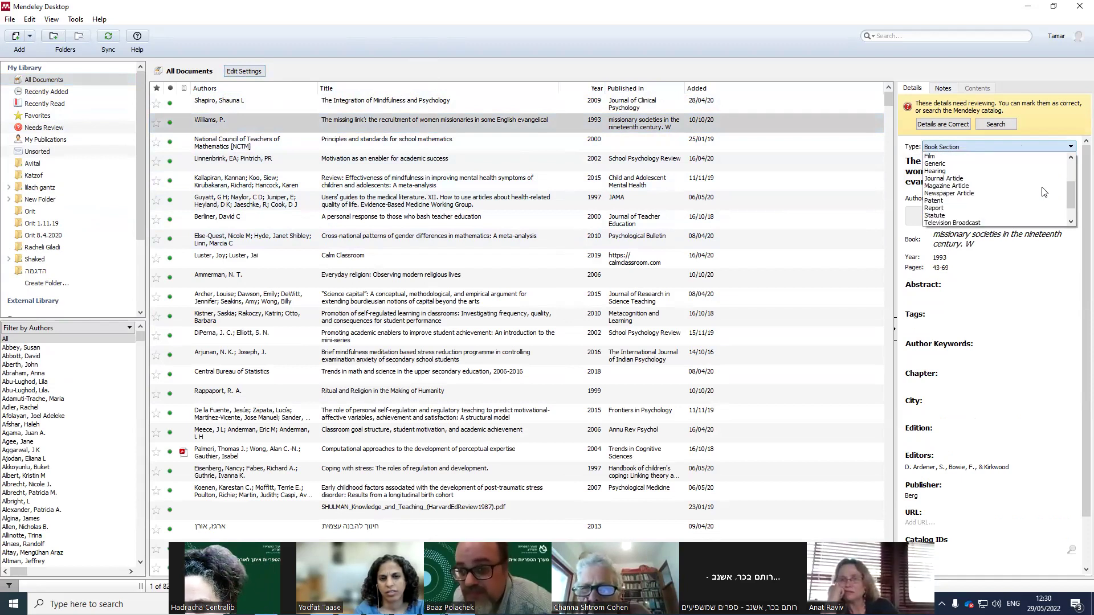
scroll(1044, 192, "down", 1)
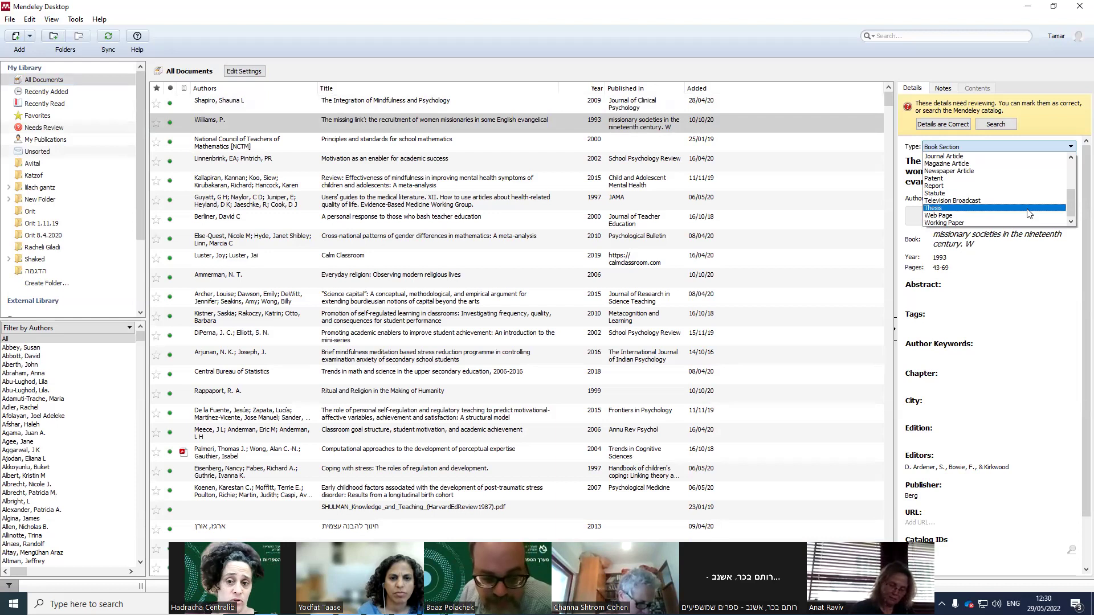
left_click(1021, 146)
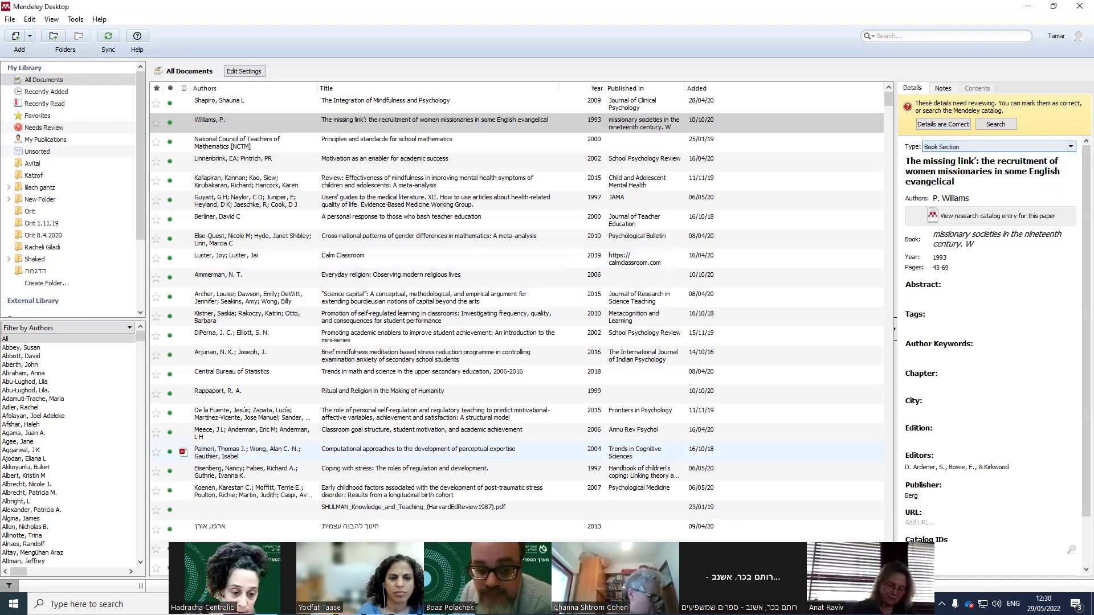
- Switch to the Outlook inbox in the browser, open the "citation finder" message and copy its link
key("alt+Tab")
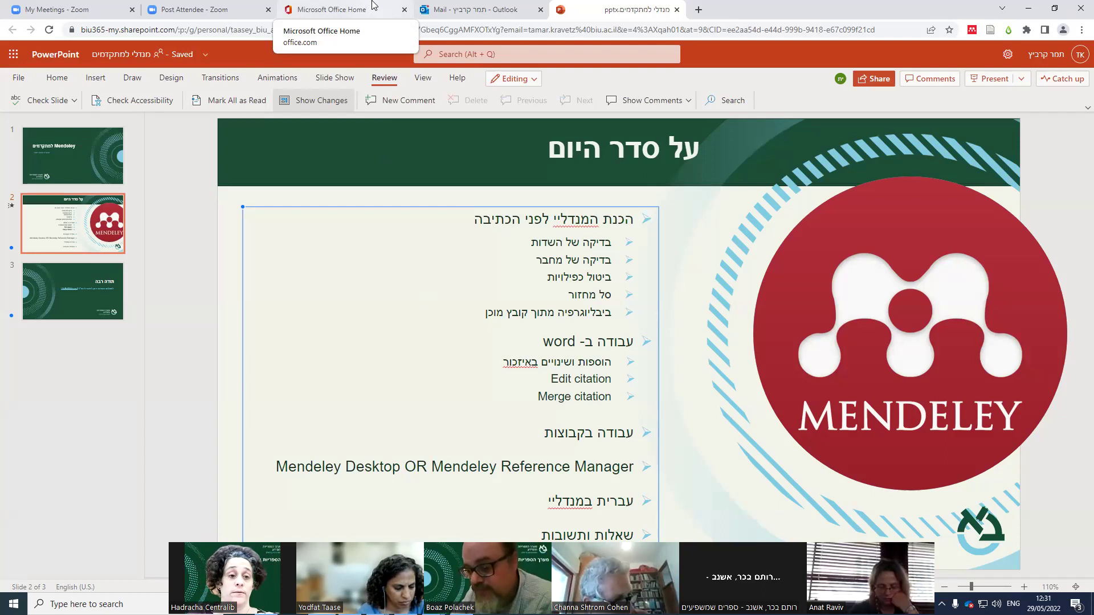
left_click(477, 14)
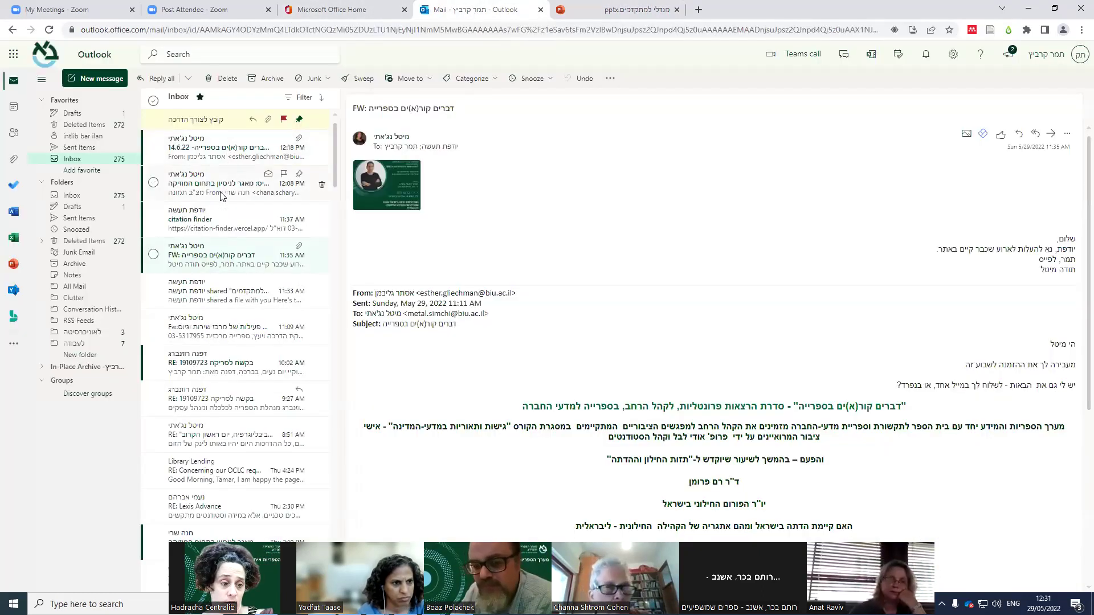
left_click(228, 233)
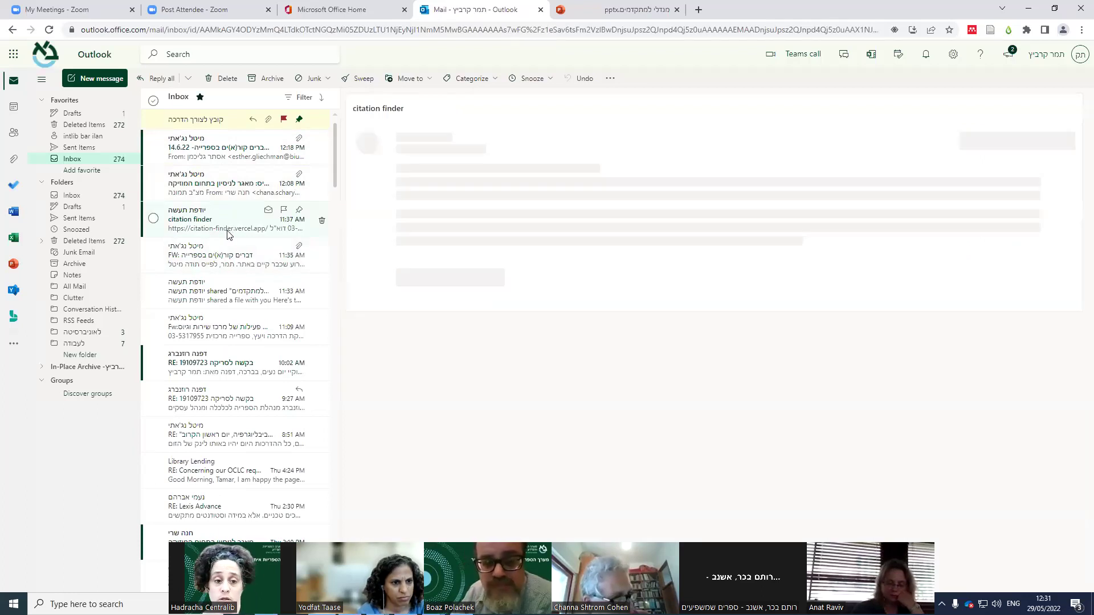
left_click_drag(469, 168, 351, 173)
key("ctrl+c")
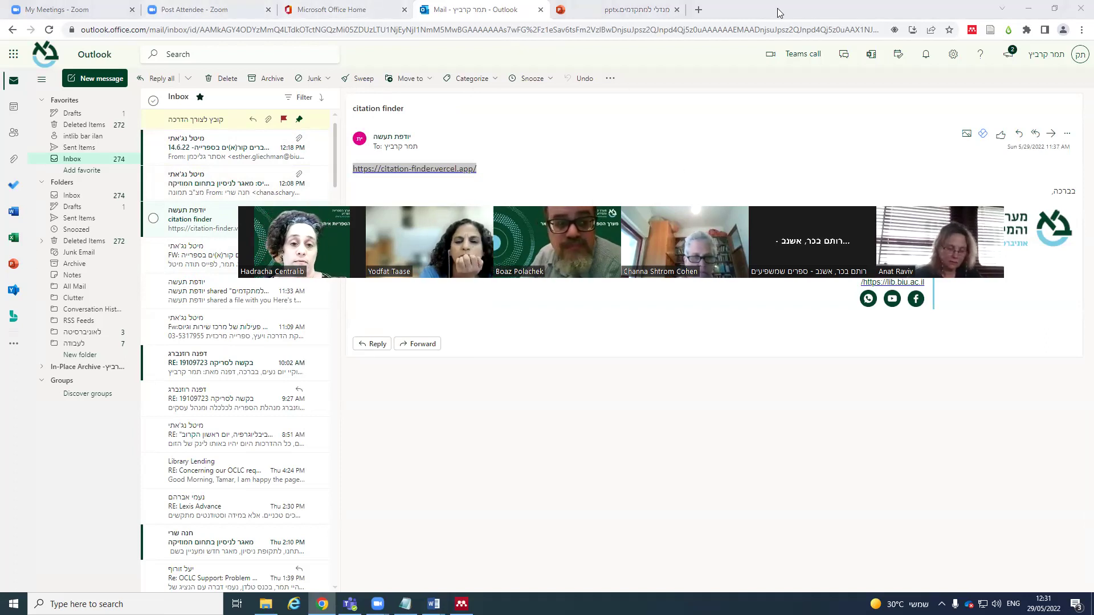
left_click(699, 10)
left_click(427, 30)
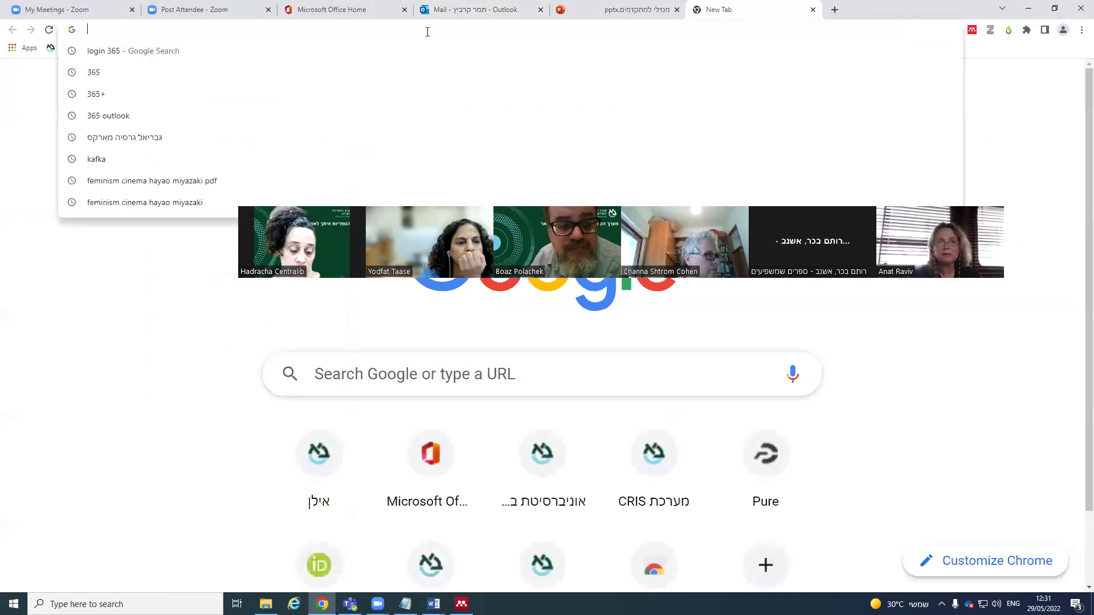
key("ctrl+v")
key("Return")
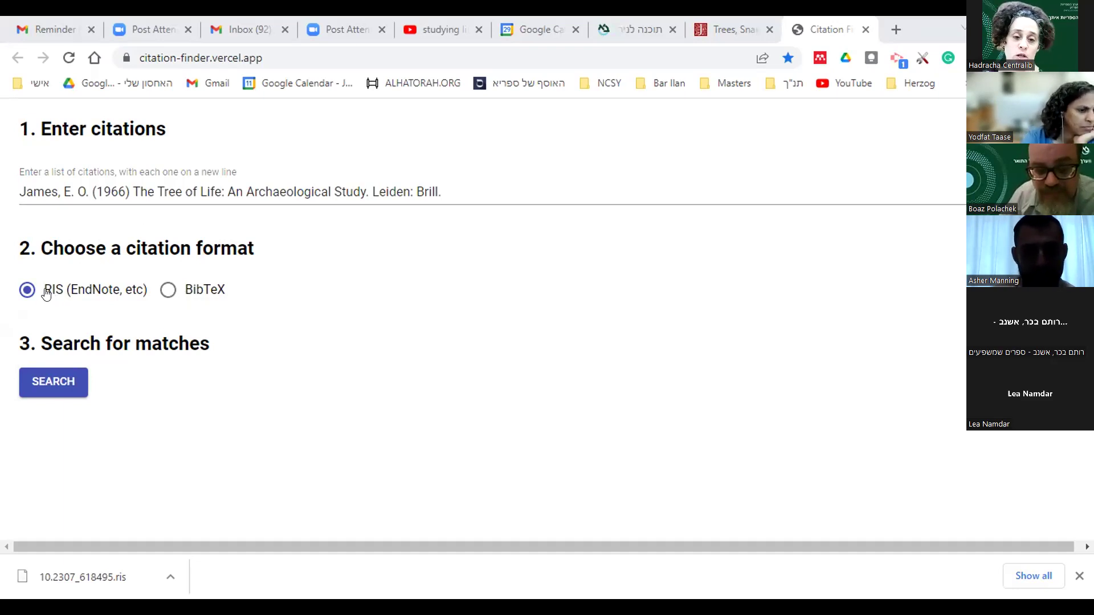
- Search Citation Finder for RIS matches to the 1966 citation "The Tree of Life: An Archaeological Study" and review the matches
left_click(59, 384)
scroll(188, 459, "down", 4)
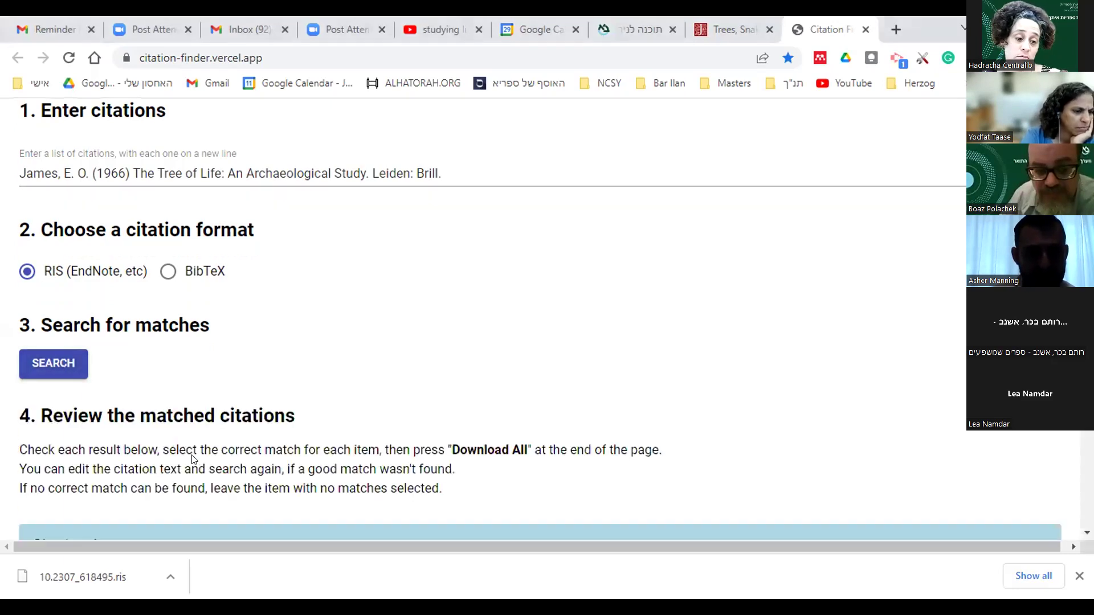
scroll(205, 379, "down", 1)
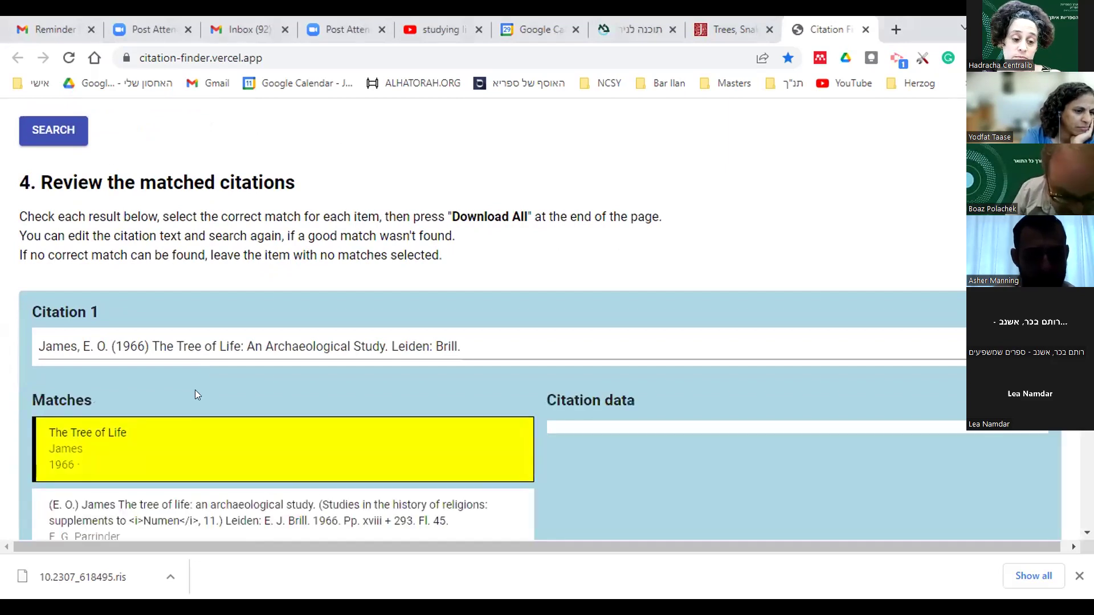
scroll(199, 440, "down", 2)
scroll(198, 439, "down", 3)
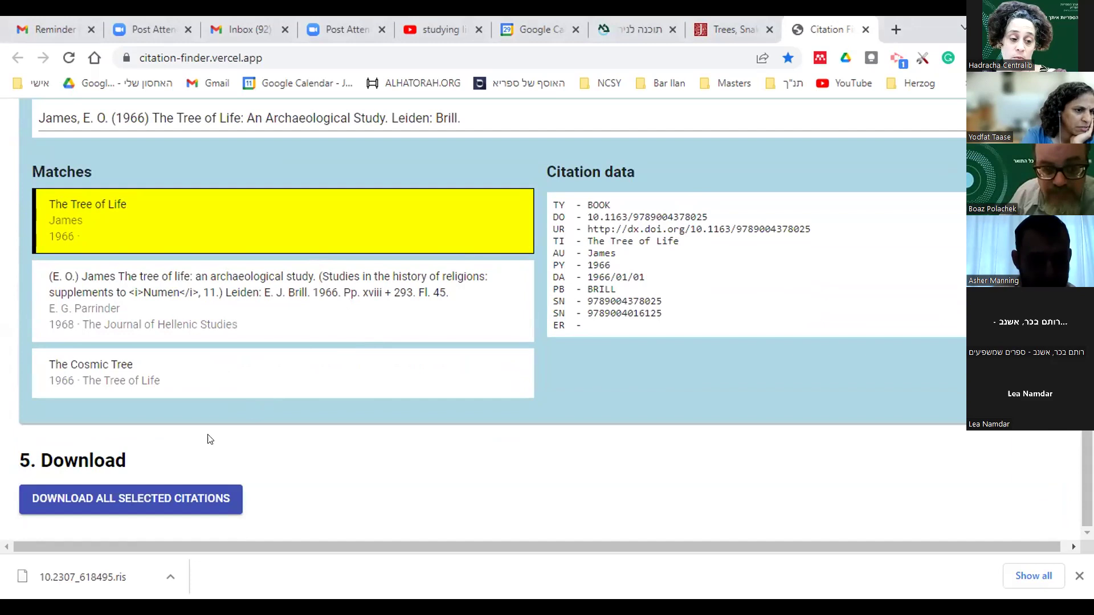
- Select the 1968 Journal of Hellenic Studies match for the citation and download the selected citation
left_click(153, 372)
left_click(159, 313)
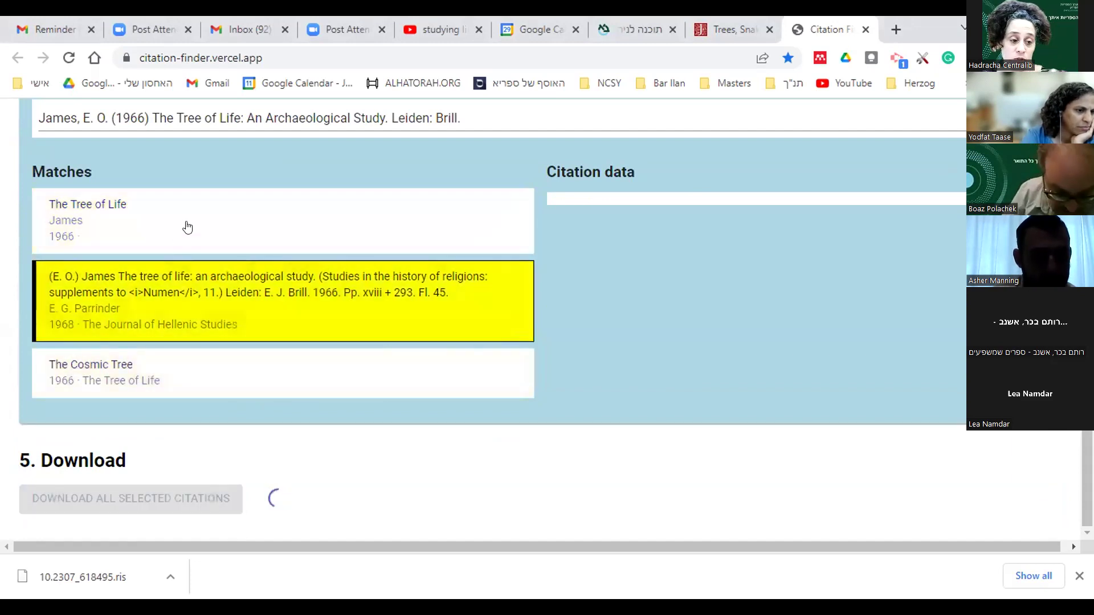
left_click(111, 499)
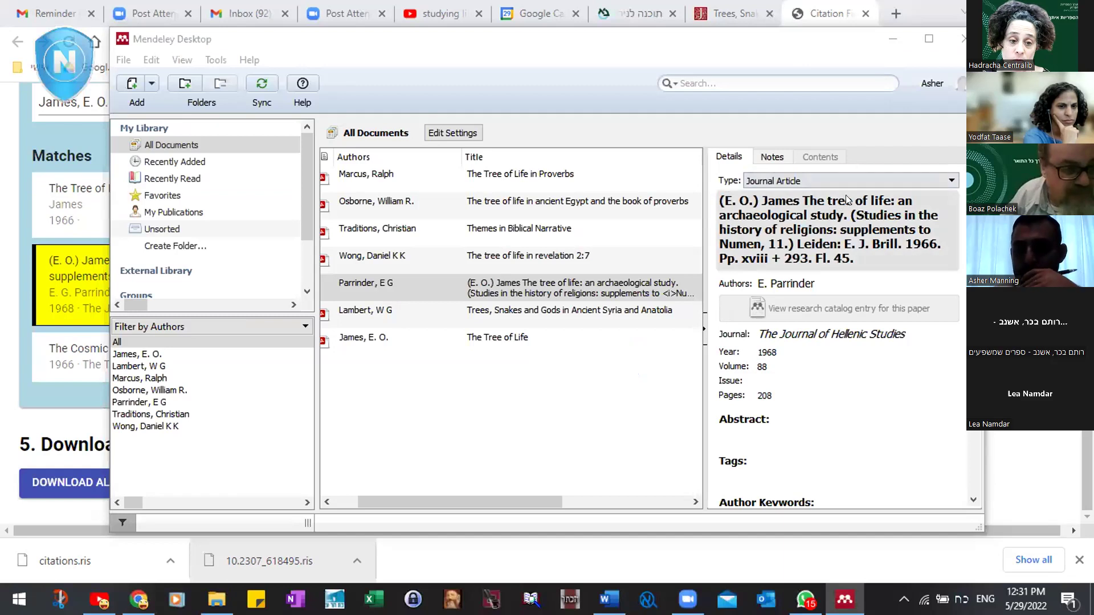
- Highlight the full title of the imported 1968 Journal of Hellenic Studies record in Mendeley without editing it
left_click(855, 258)
left_click_drag(854, 258, 709, 196)
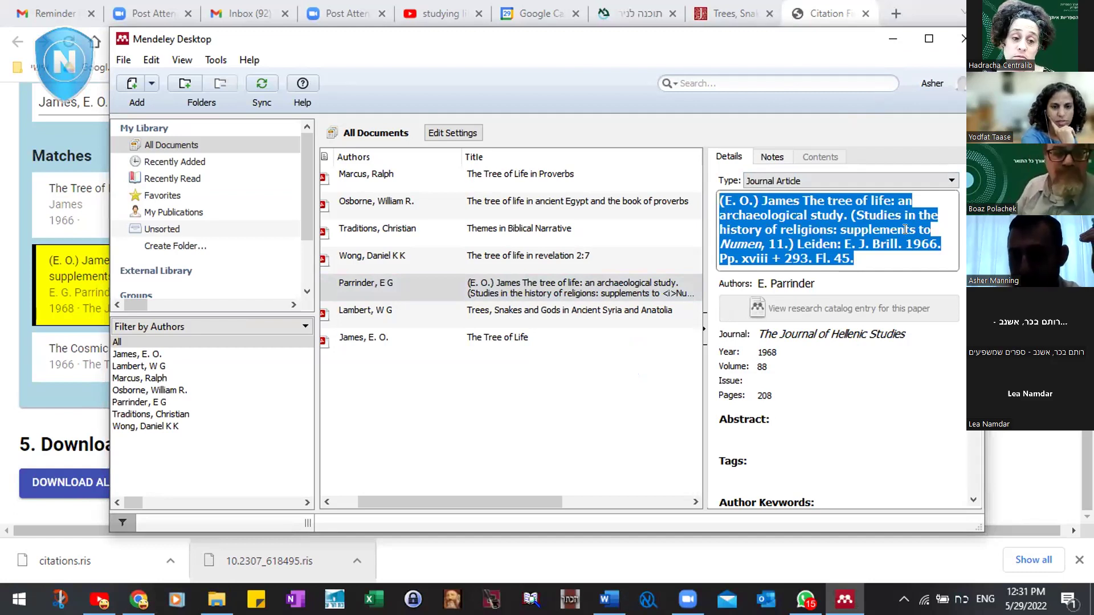
left_click(858, 225)
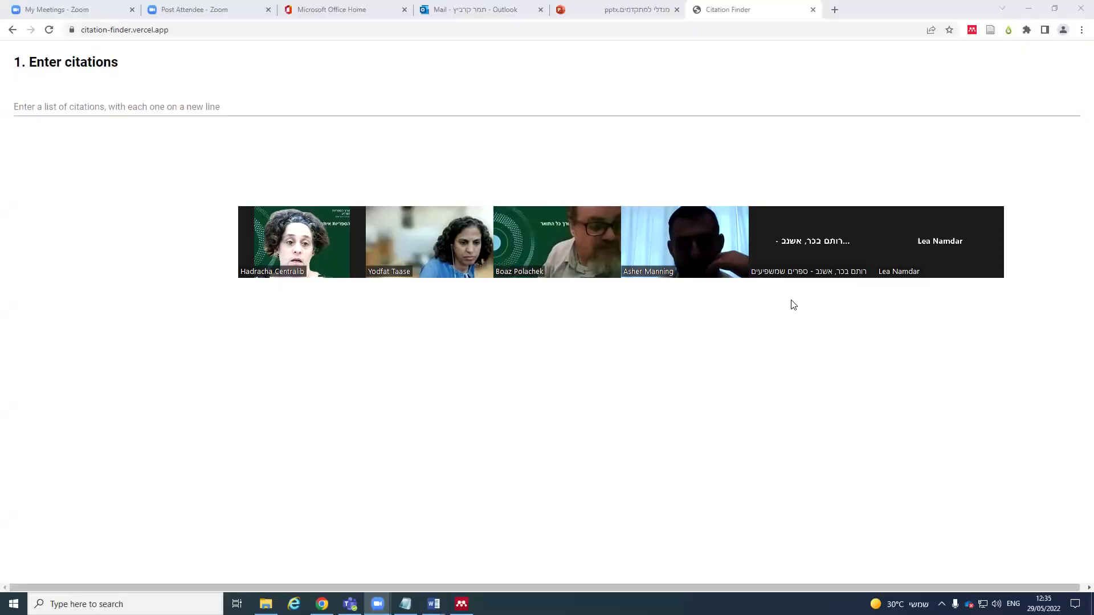
- Leave the empty Citation Finder page and switch to the Mendeley agenda slide in PowerPoint
left_click(792, 107)
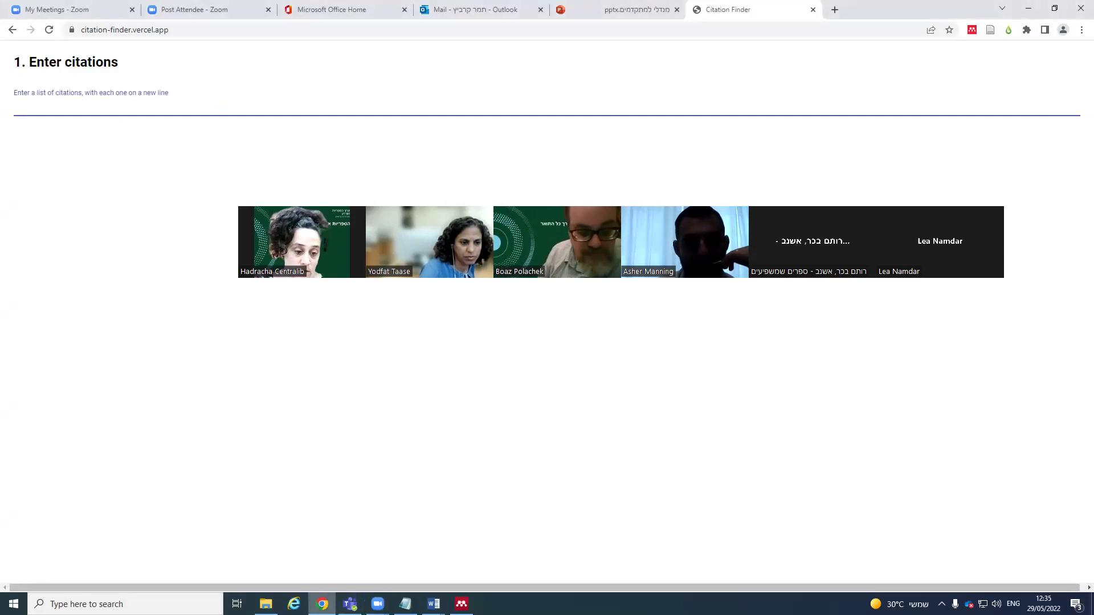
left_click(617, 10)
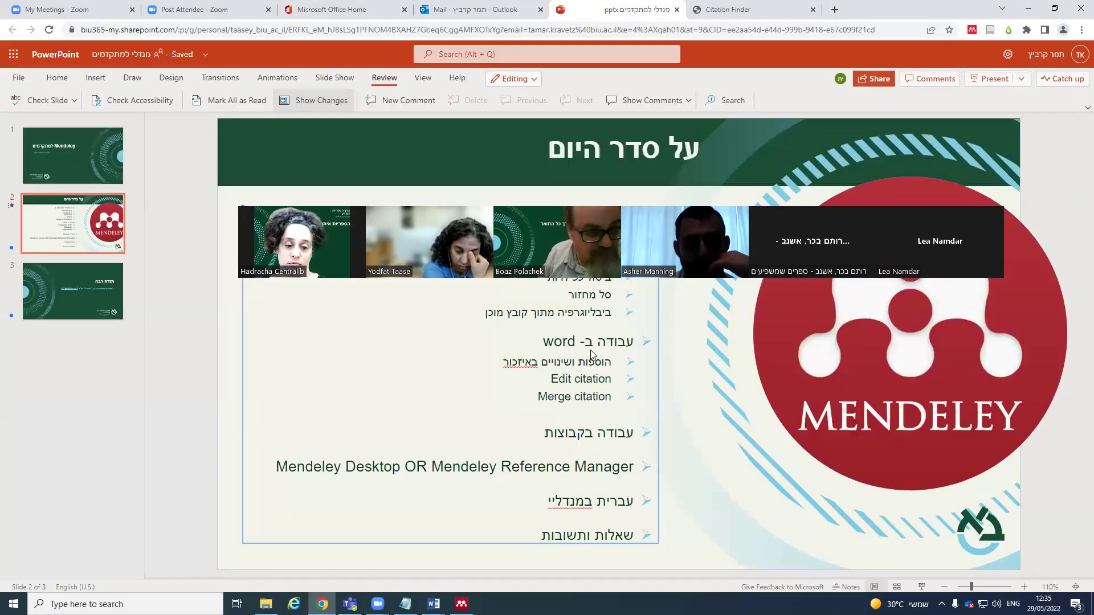
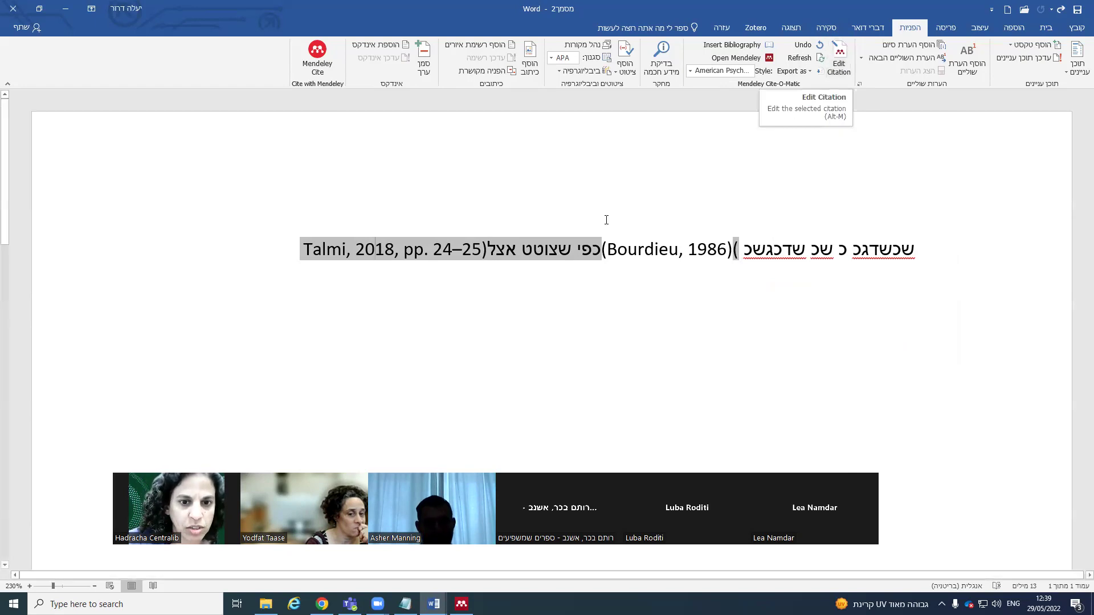
- Check the agenda slide in the browser presentation and return to the Word document מסמך2
key("alt+shift")
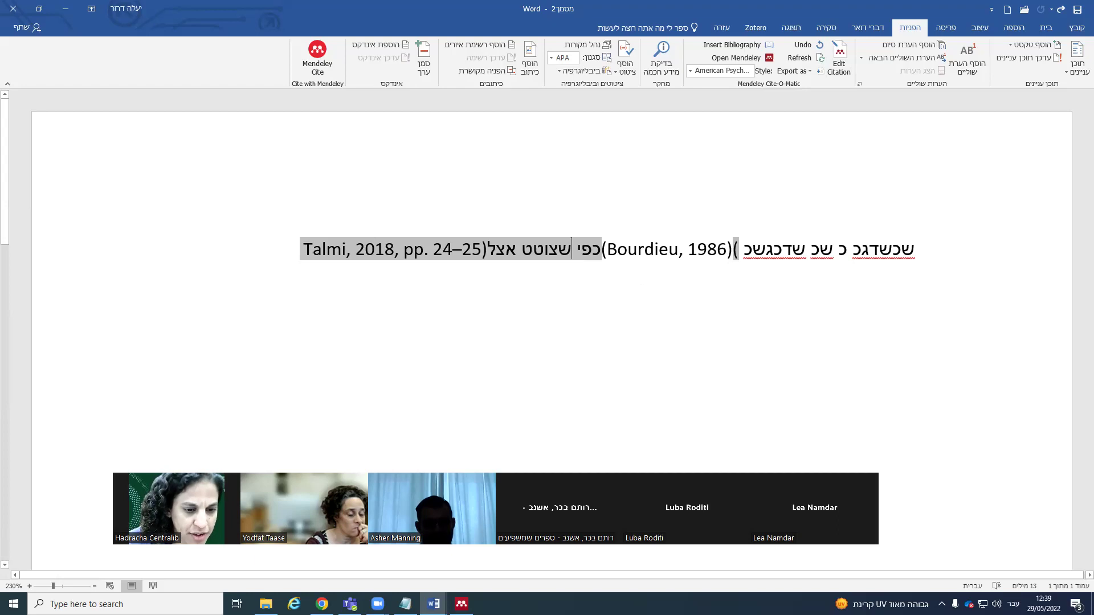
left_click(322, 604)
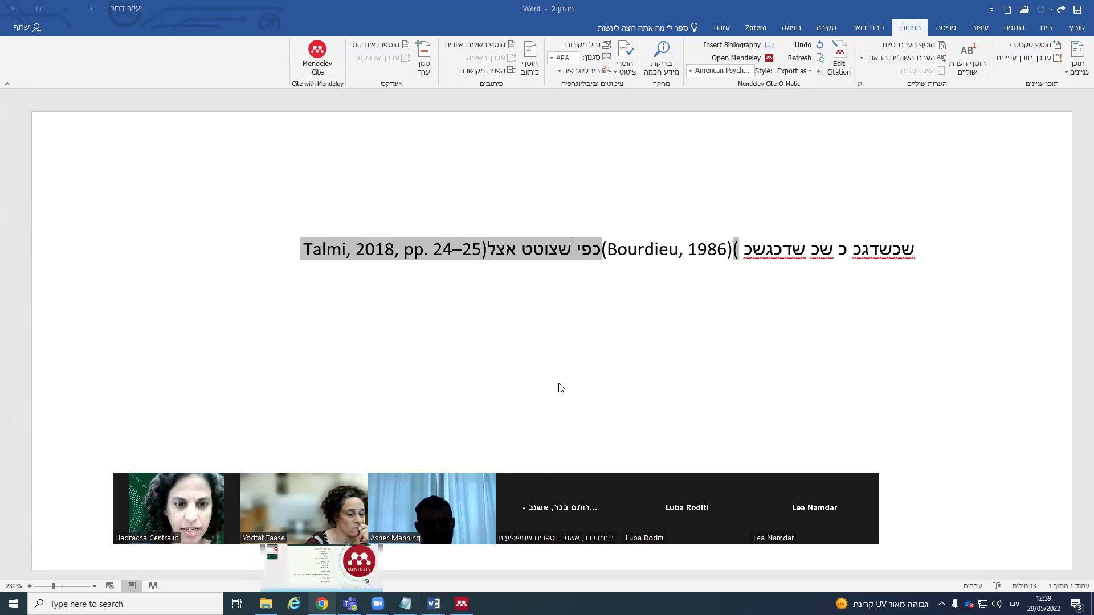
key("alt+Tab")
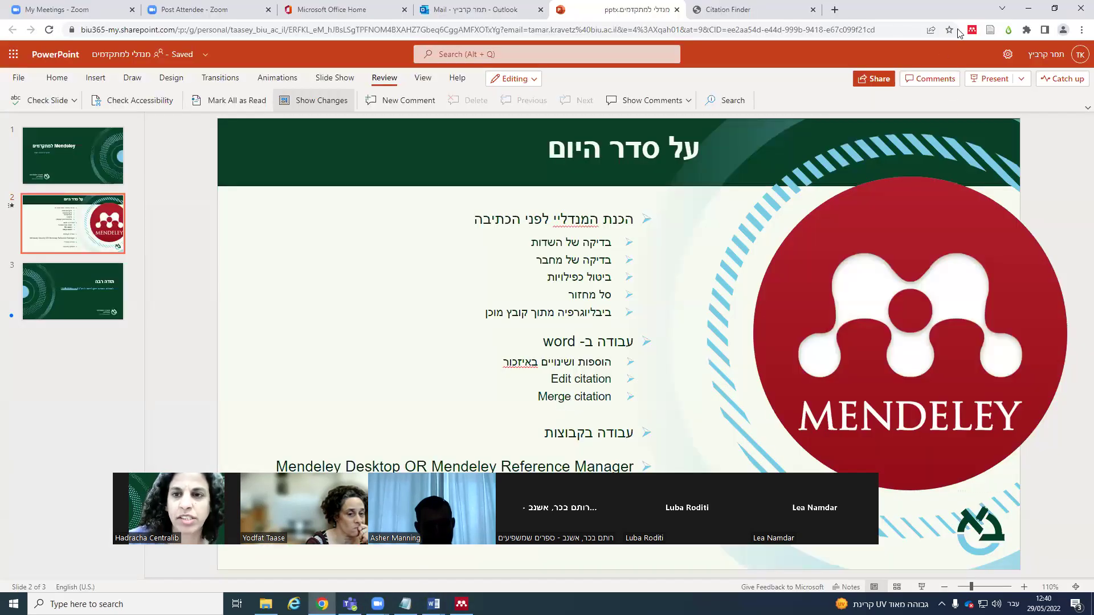
left_click(1029, 9)
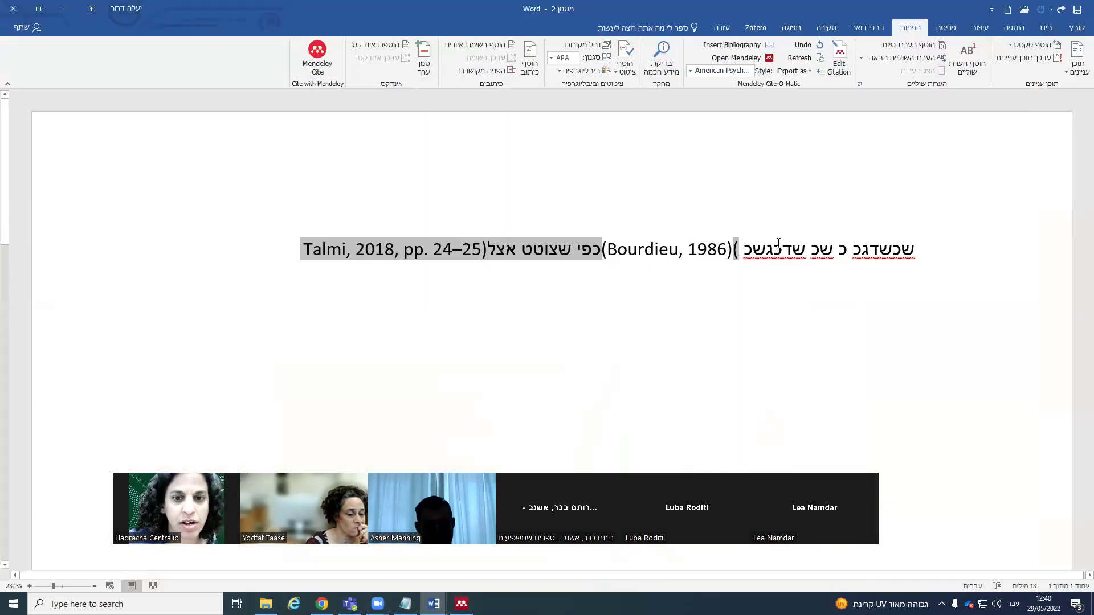
- Merge the adjacent 1986 and 2018 citations after the Hebrew text into a single Mendeley citation
left_click(671, 248)
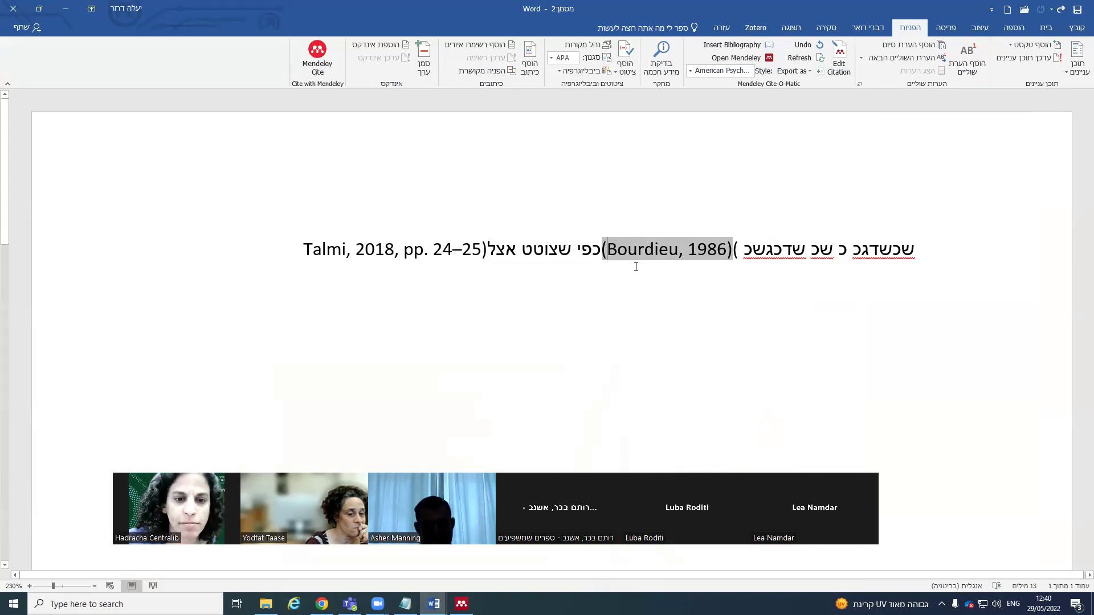
left_click_drag(639, 249, 461, 250)
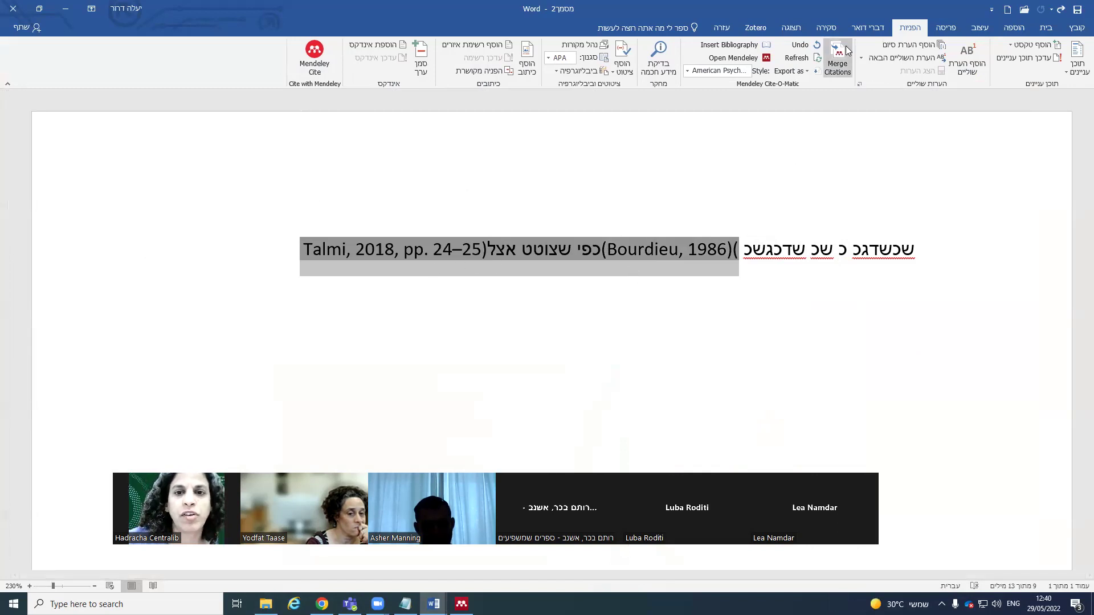
left_click(835, 68)
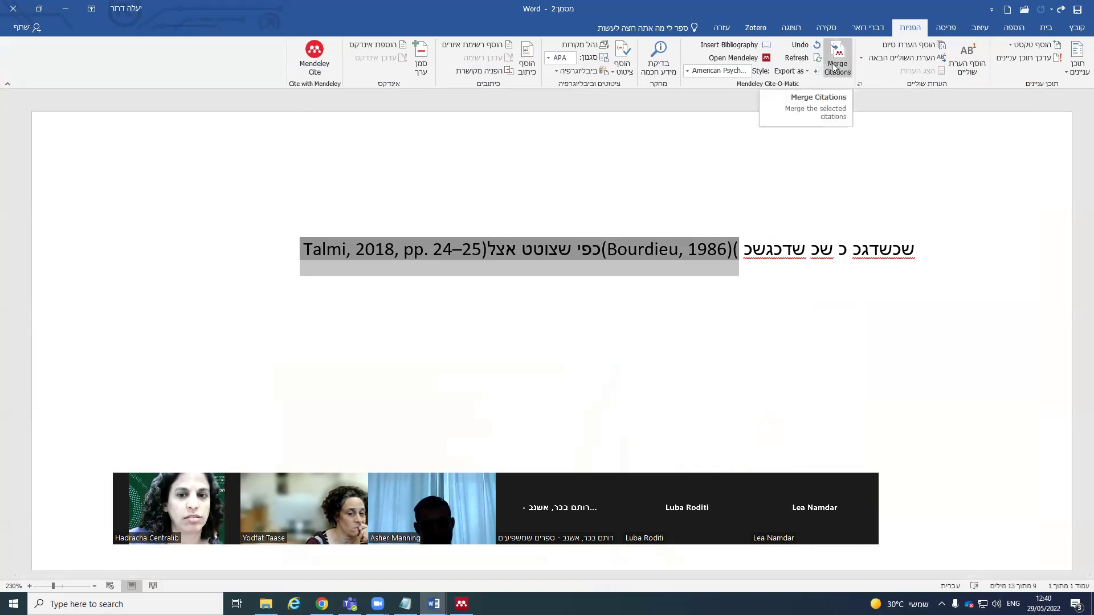
left_click(833, 67)
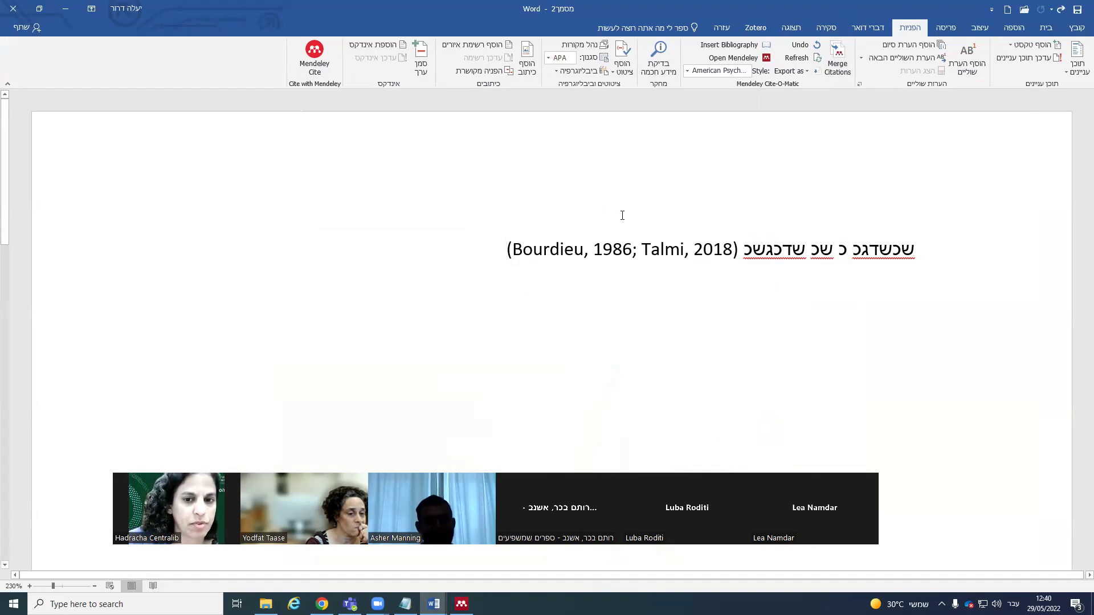
- Edit the merged citation so that its 2018 reference carries page number 24
left_click(661, 247)
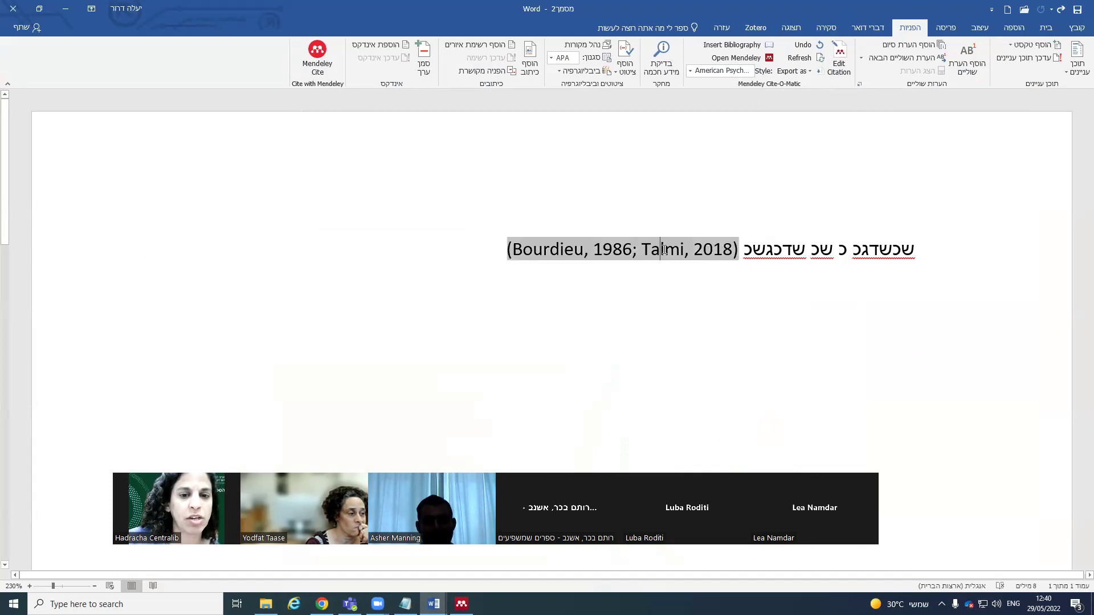
left_click(844, 72)
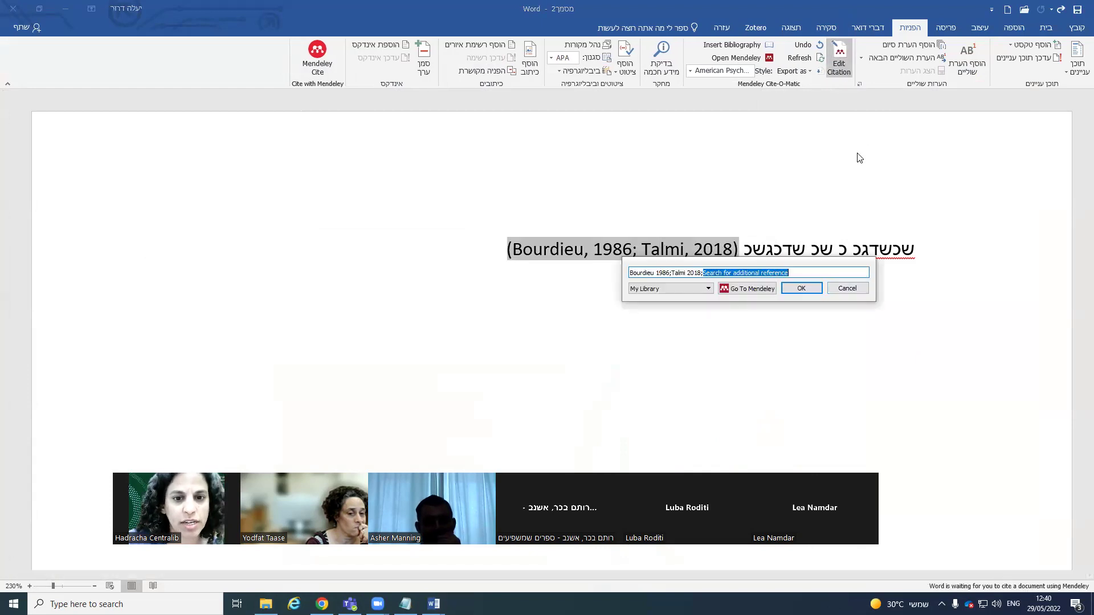
left_click(688, 273)
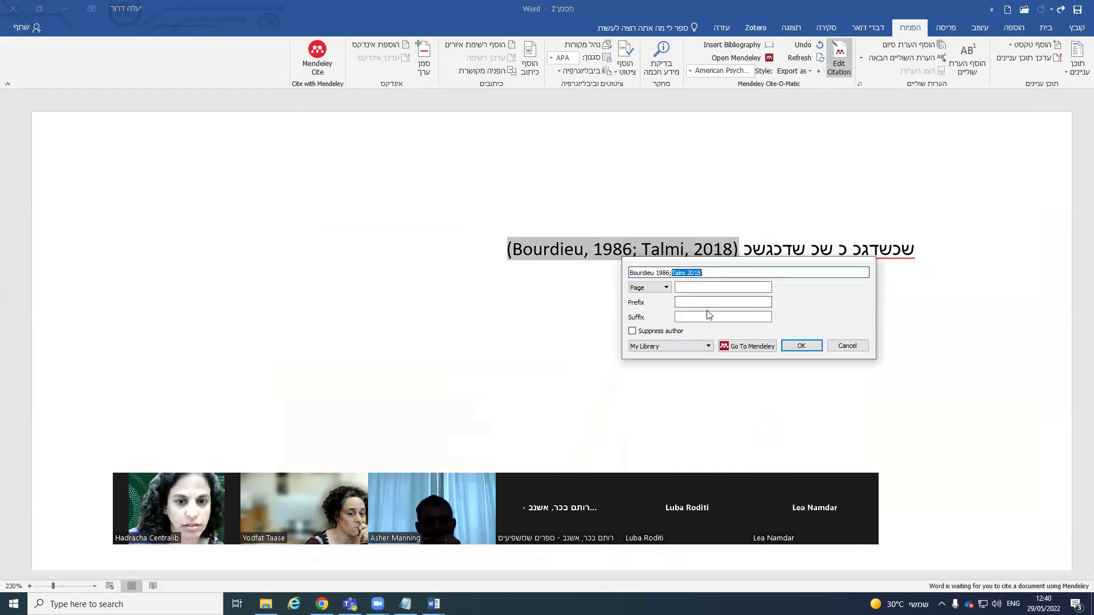
left_click(692, 287)
type("24")
left_click(701, 300)
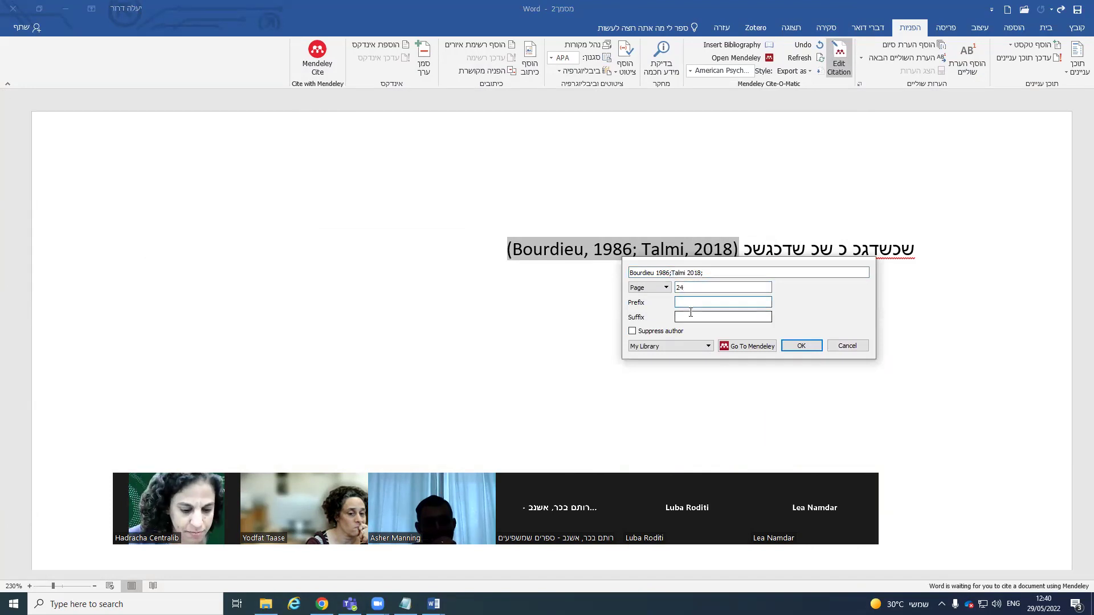
key("Return")
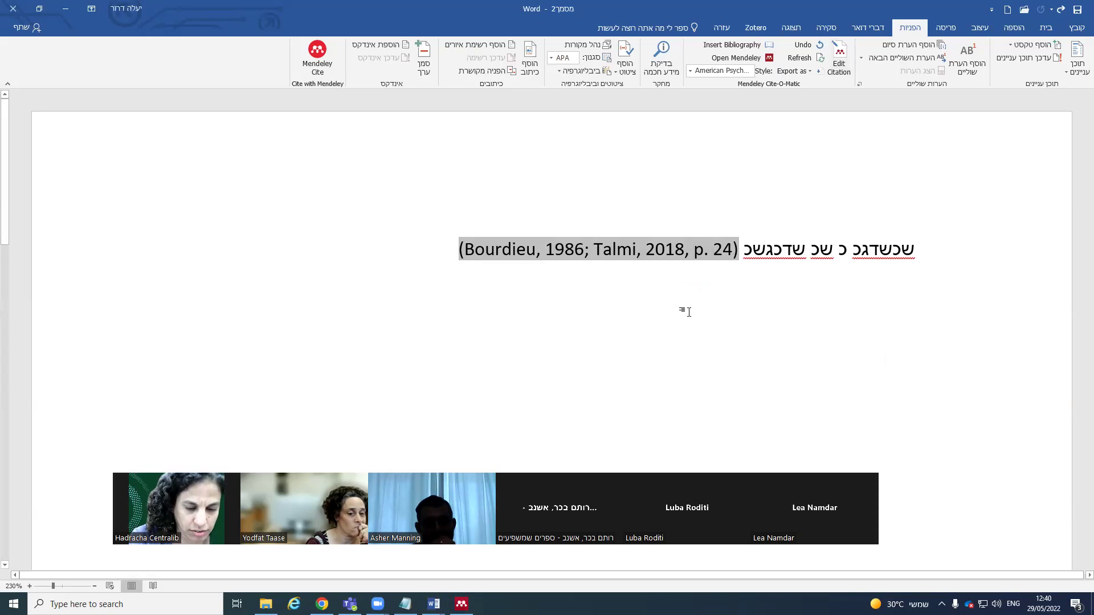
- Try to add a prefix to the 2018 reference within the merged citation
left_click(838, 61)
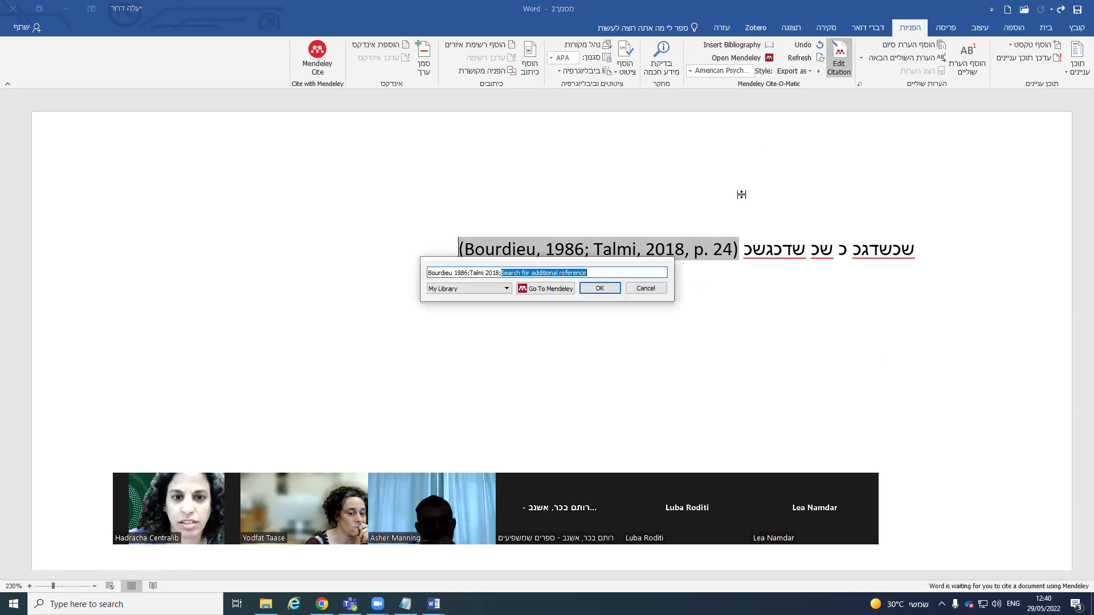
left_click(495, 273)
left_click(496, 301)
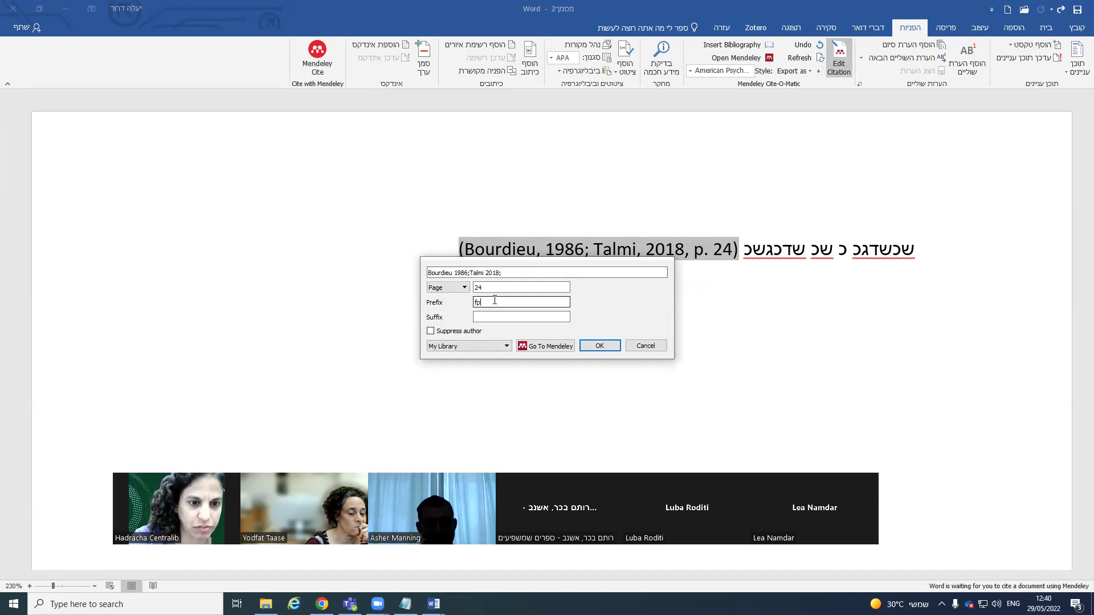
key("Return")
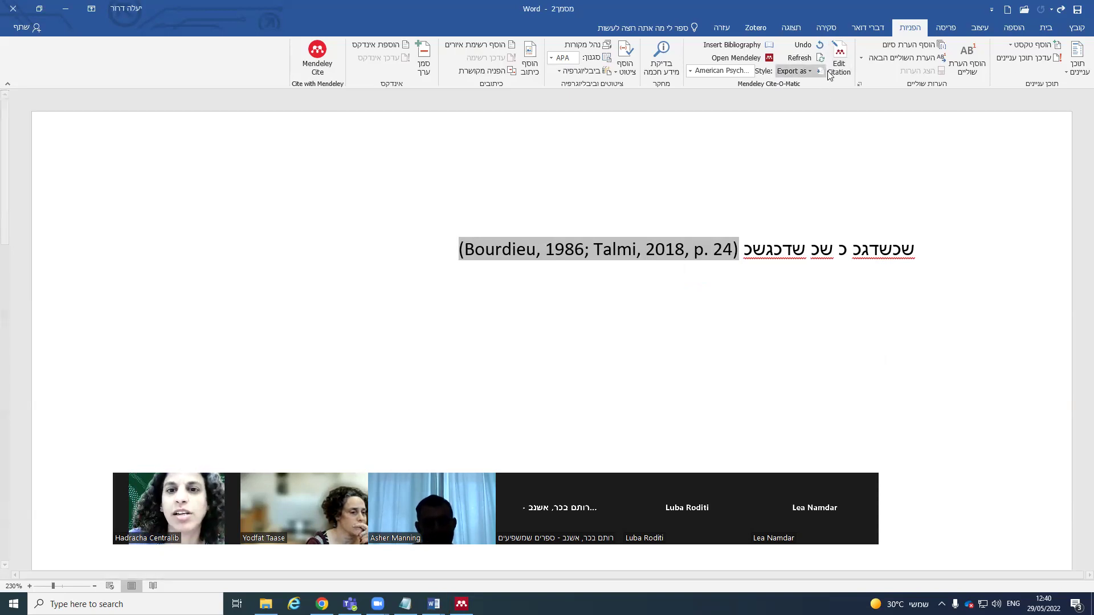
left_click(839, 60)
left_click(462, 273)
left_click(495, 300)
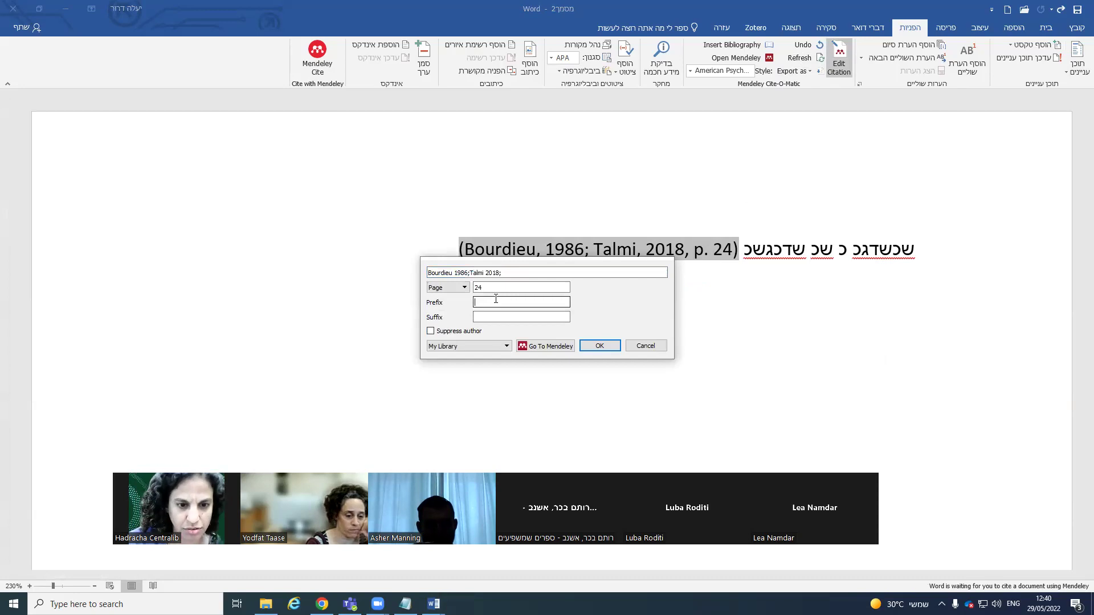
key("Return")
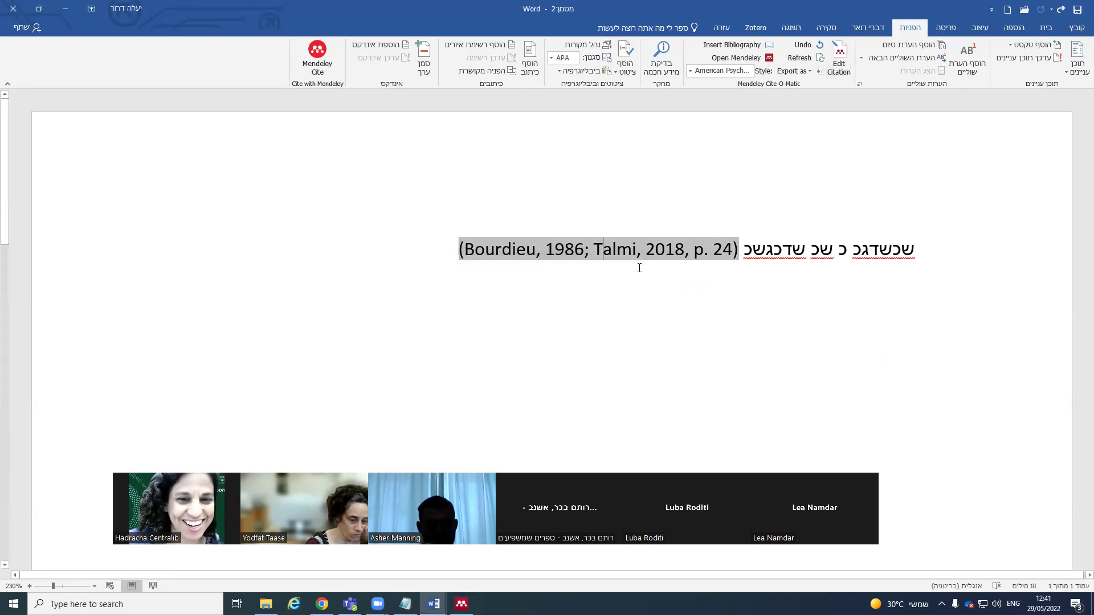
left_click(848, 69)
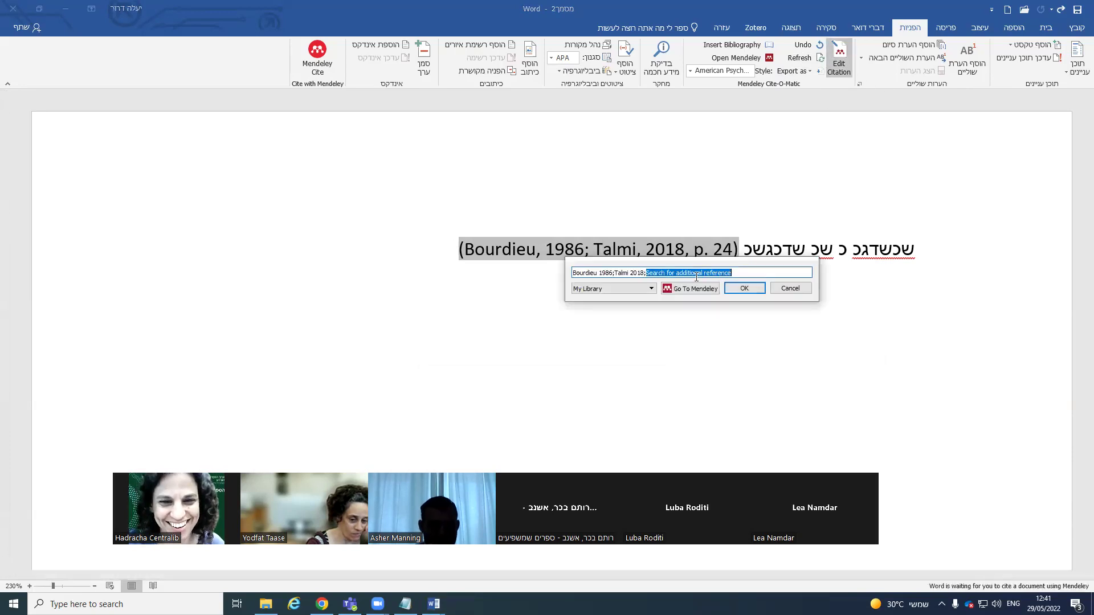
left_click(633, 274)
left_click(639, 301)
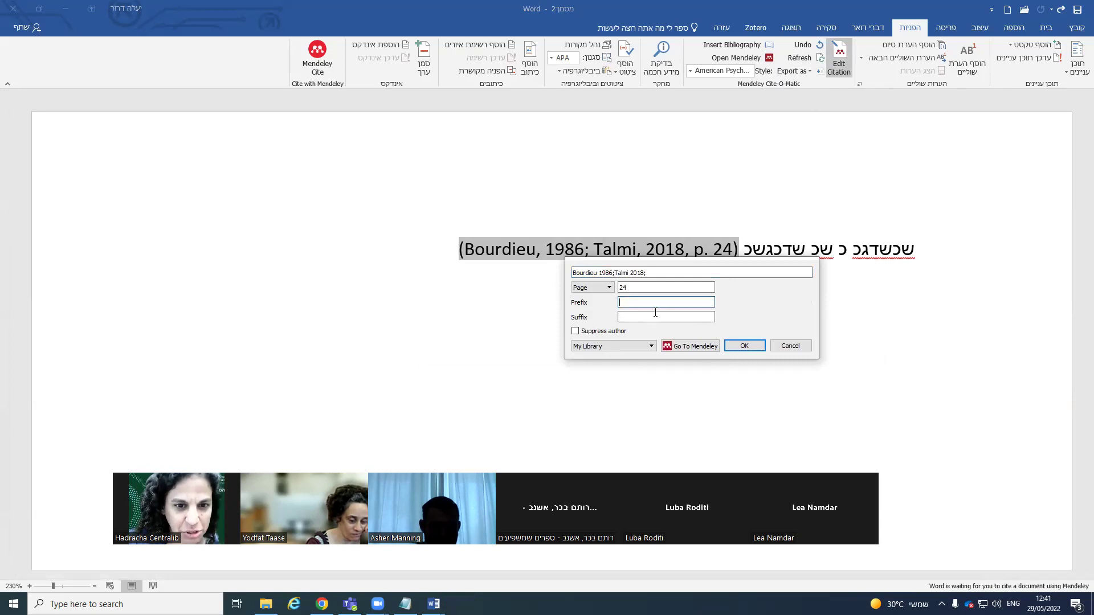
left_click(789, 347)
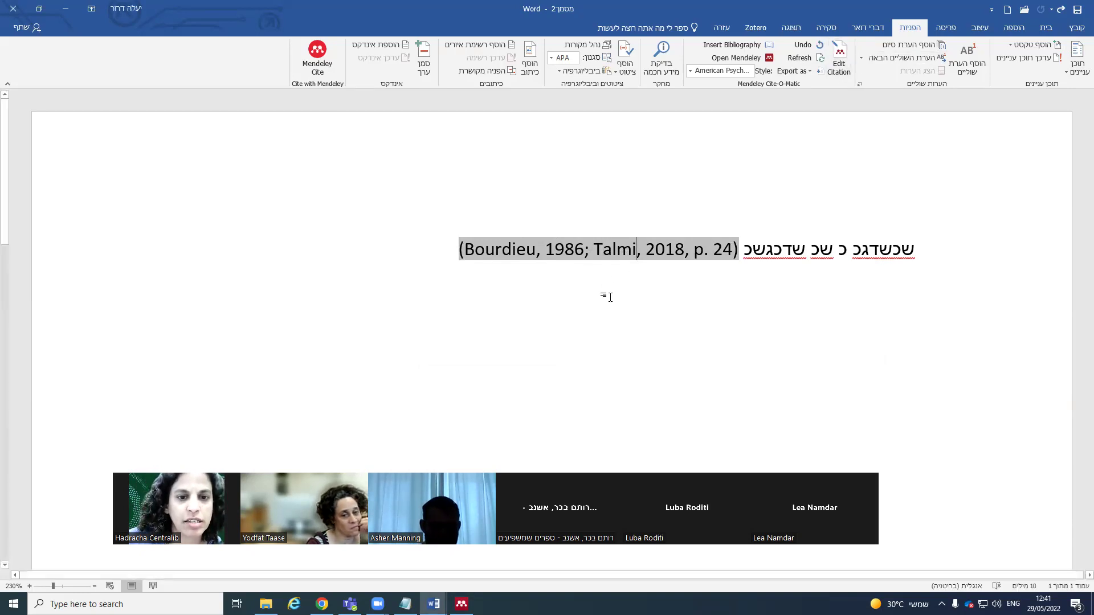
- Insert the 1999 "Adaptation and creativity" reference from My Library as a citation on a new line below the first citation
left_click(371, 265)
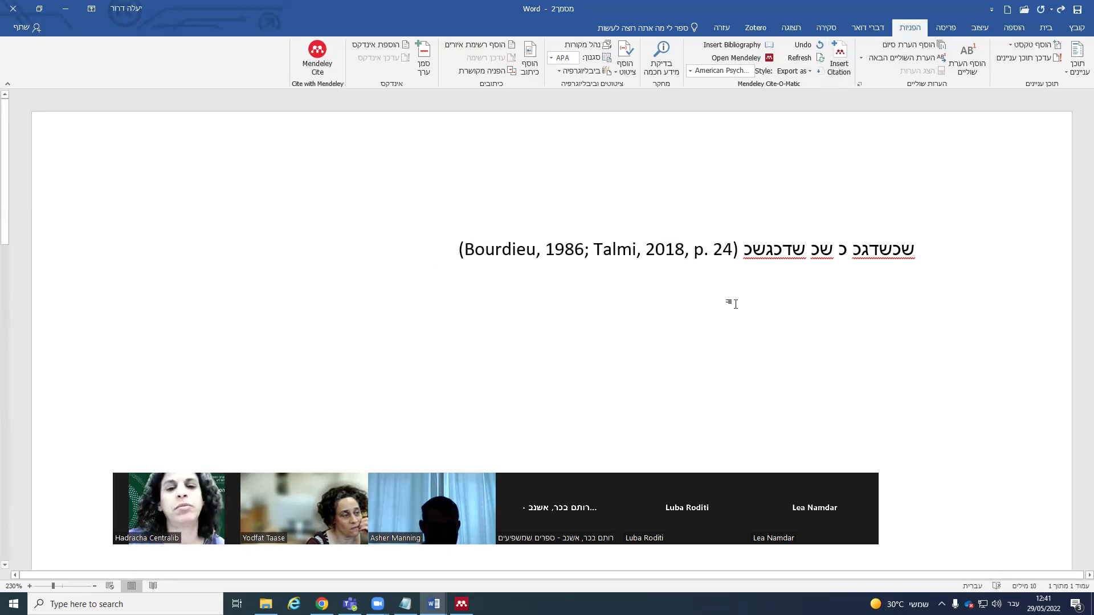
left_click(838, 60)
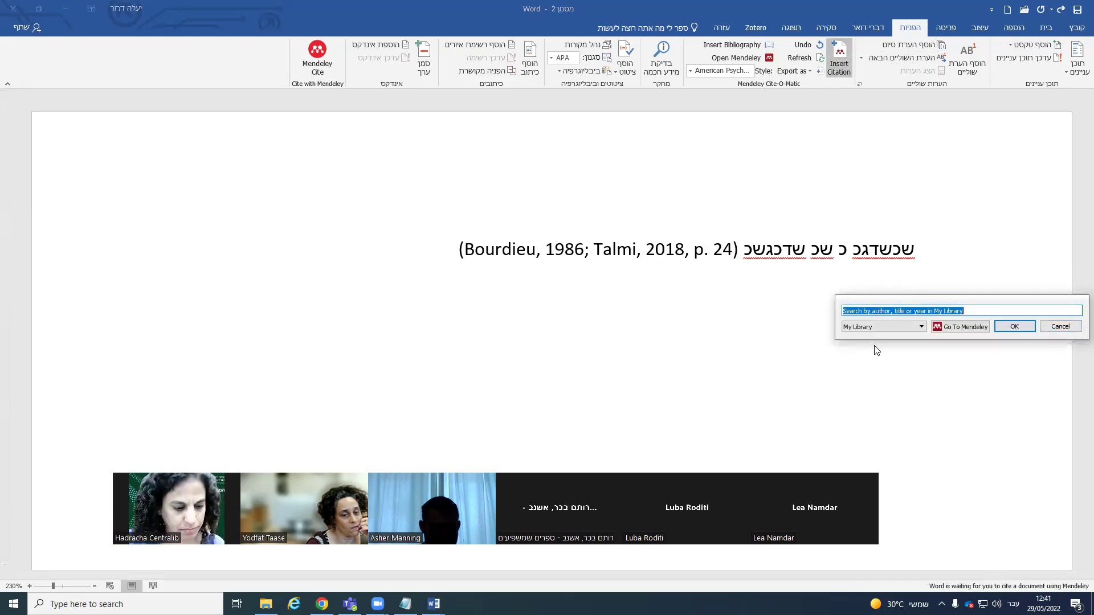
type("cohen")
left_click(878, 401)
left_click(1014, 326)
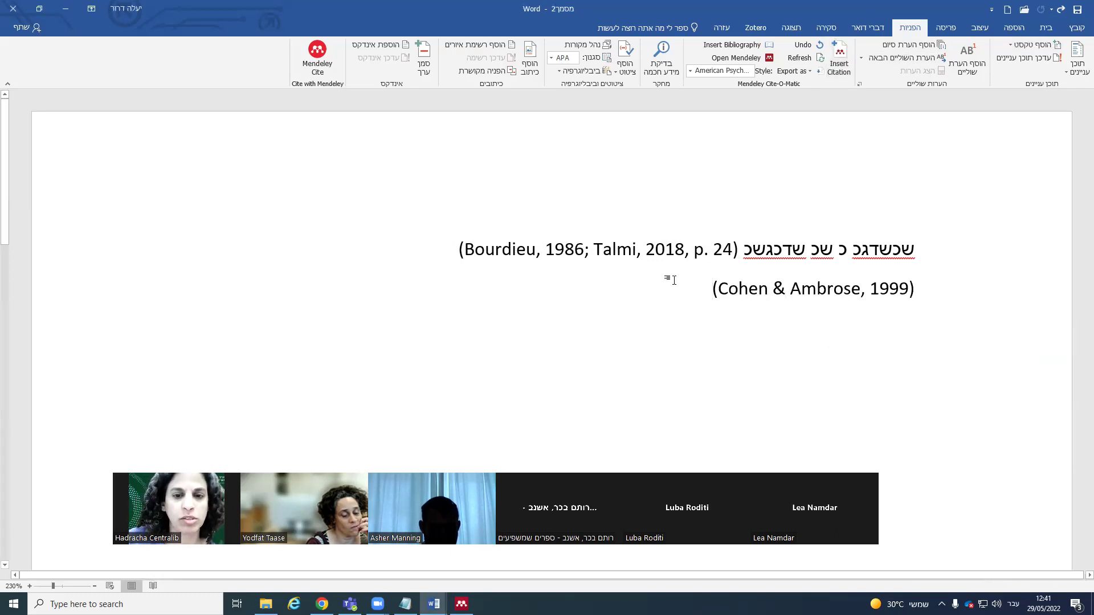
left_click(737, 292)
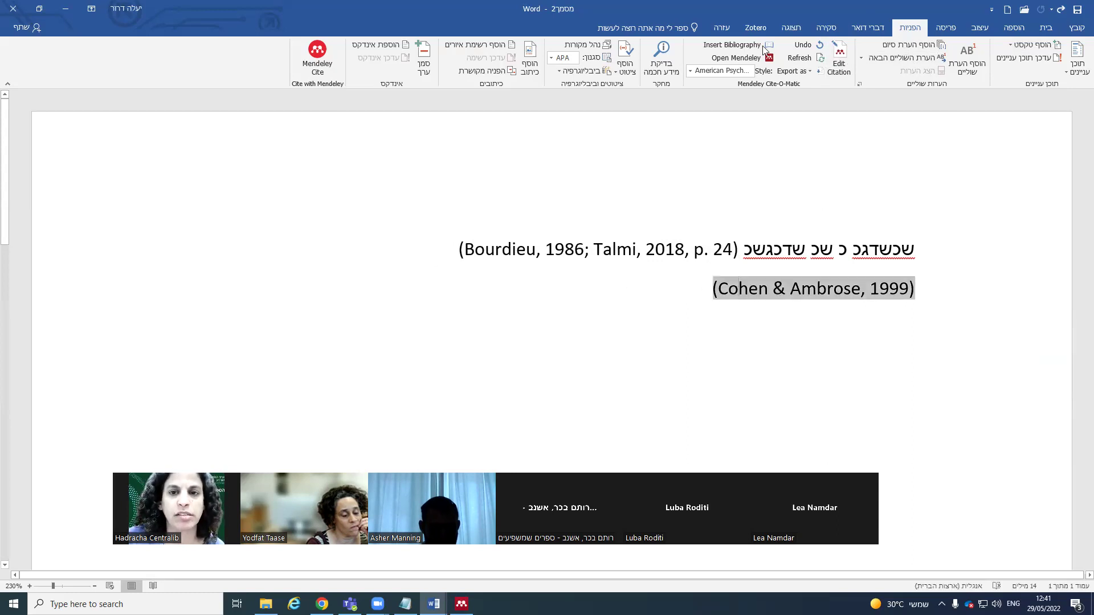
left_click(841, 64)
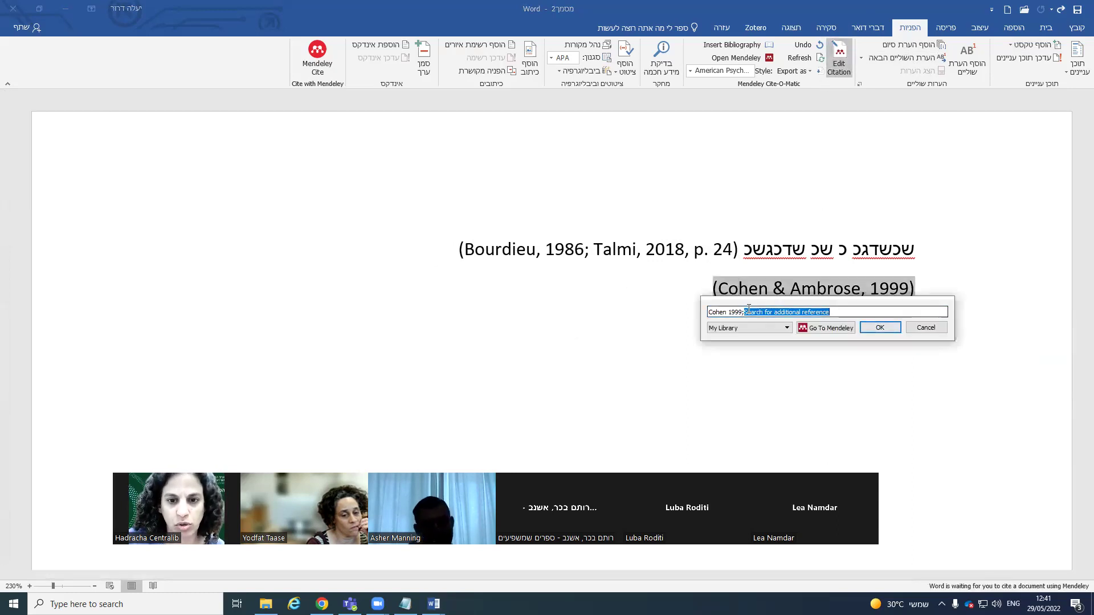
left_click(923, 329)
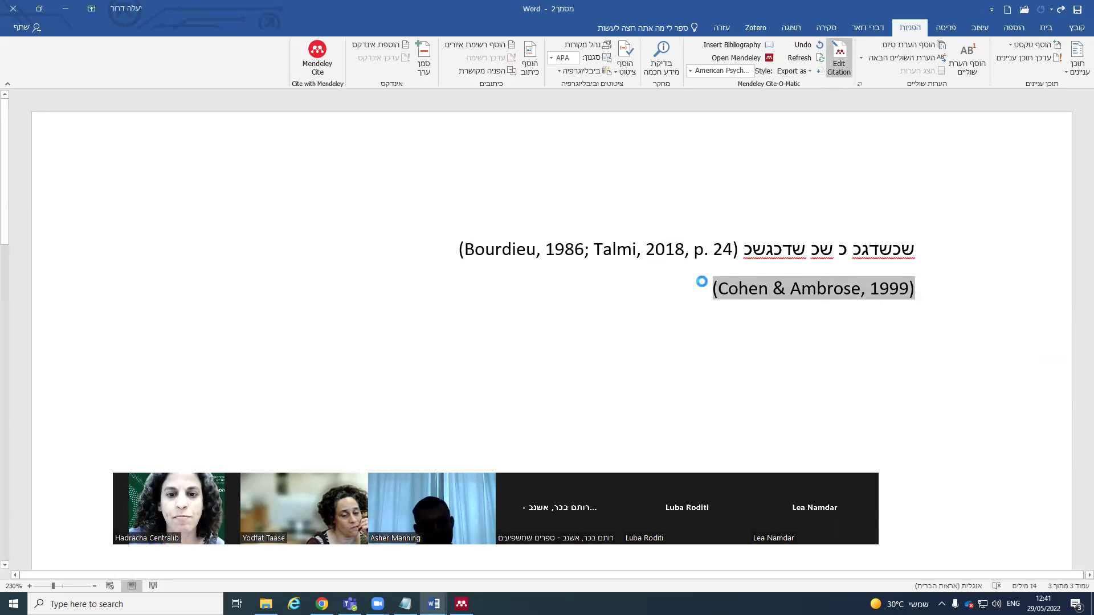
- Insert the 2007 reference "The control-value theory of achievement emotions" as a Mendeley citation beside the 1999 citation
left_click(845, 62)
type("גץ")
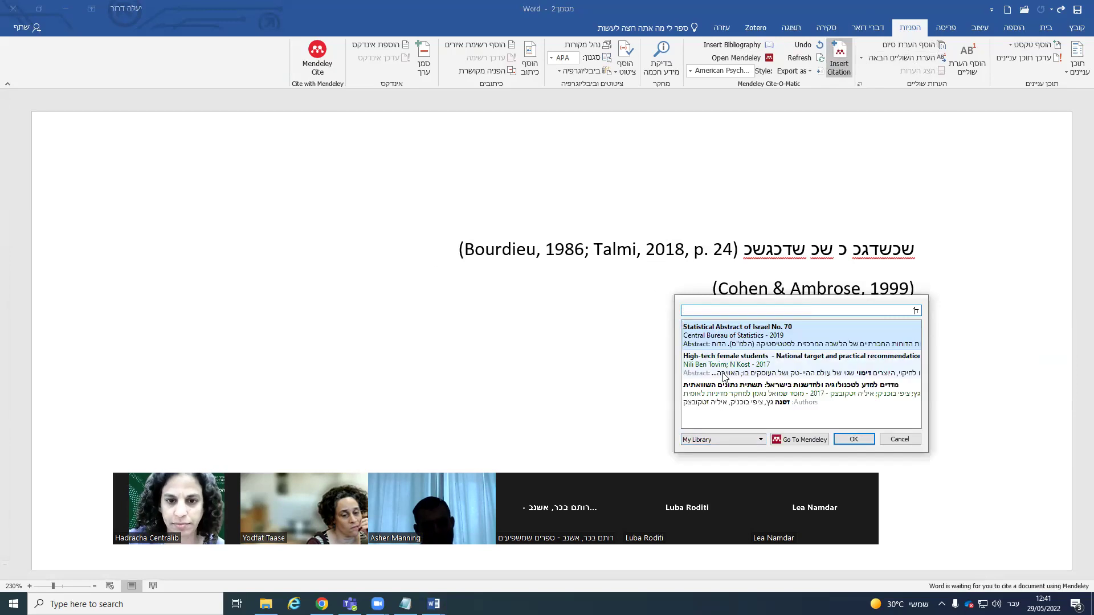
left_click(797, 394)
left_click_drag(883, 311, 934, 307)
key("BackSpace")
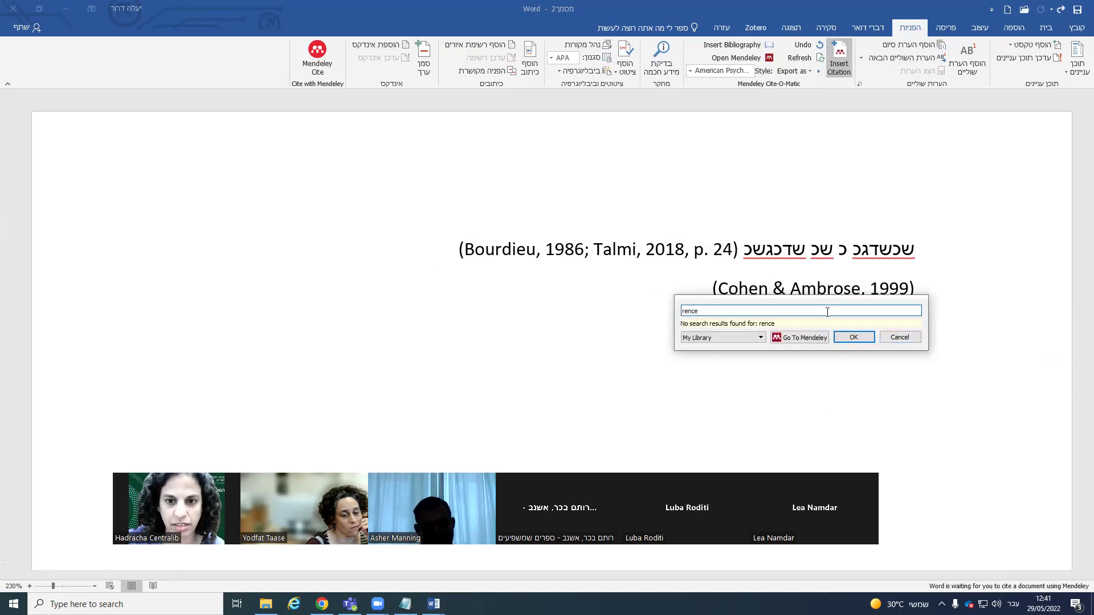
left_click_drag(717, 311, 586, 309)
key("BackSpace")
key("alt+shift")
type("s")
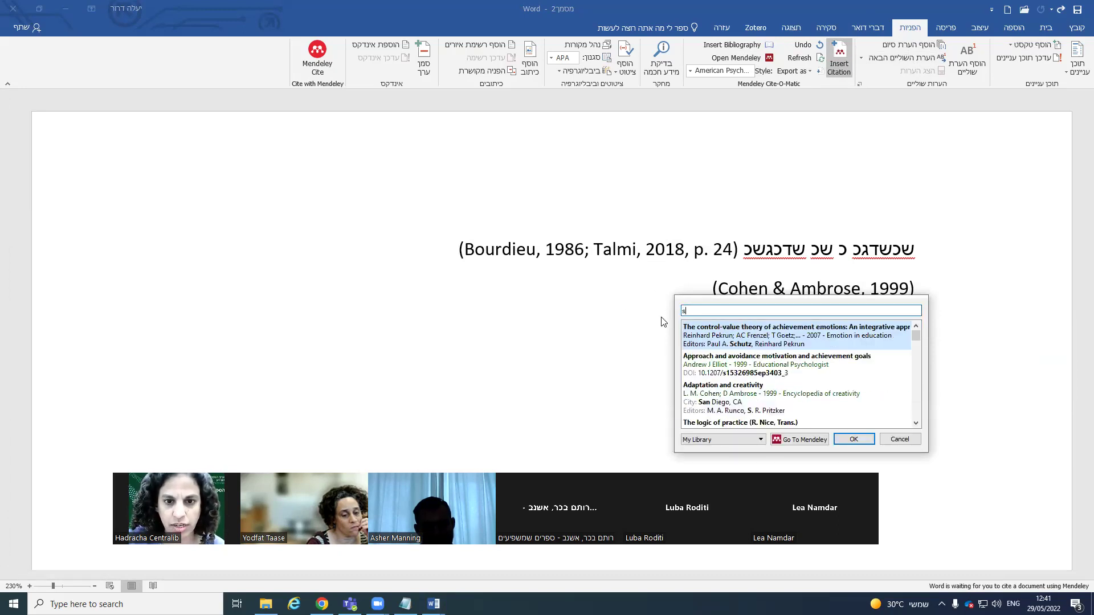
left_click(705, 338)
left_click(849, 325)
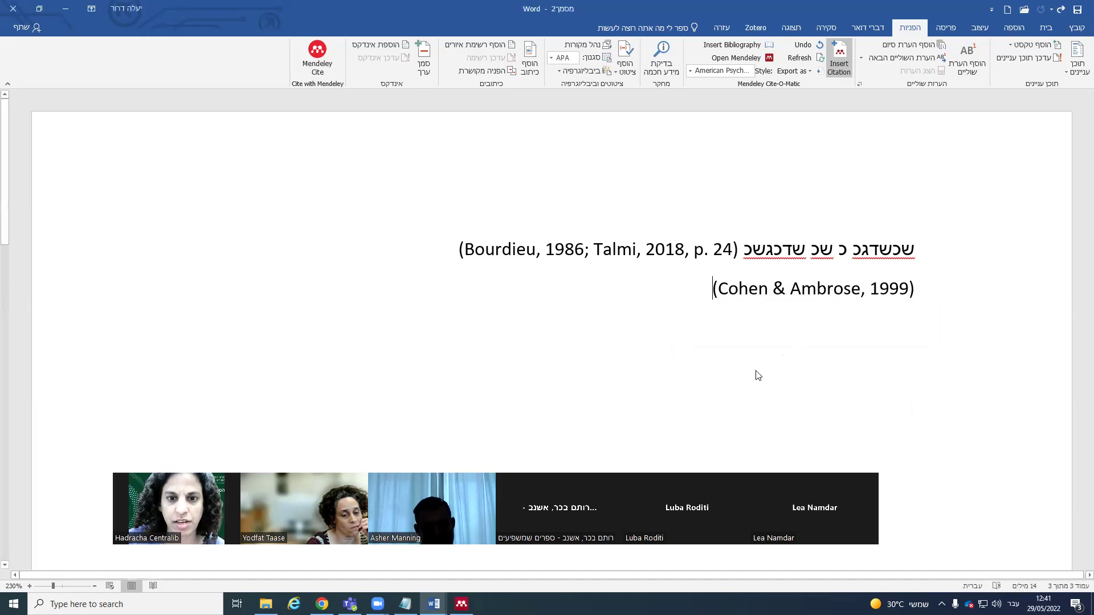
- Merge the 1999 and 2007 citations on the second line into a single Mendeley citation
mouse_move(513, 288)
left_mouse_down()
mouse_move(797, 292)
mouse_move(740, 290)
left_mouse_up()
left_click(522, 310)
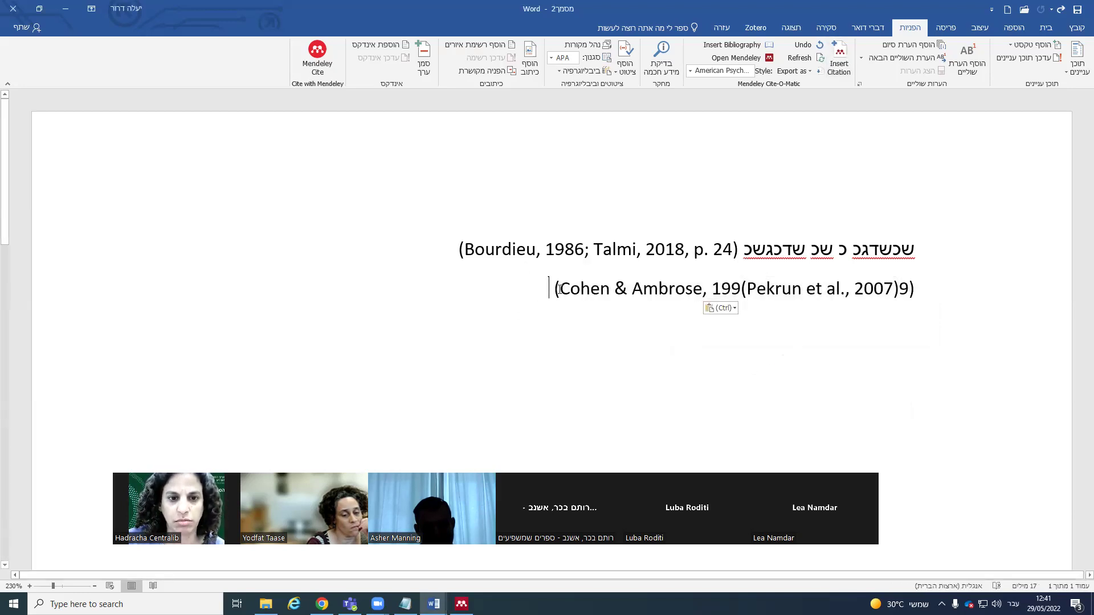
left_click(803, 298)
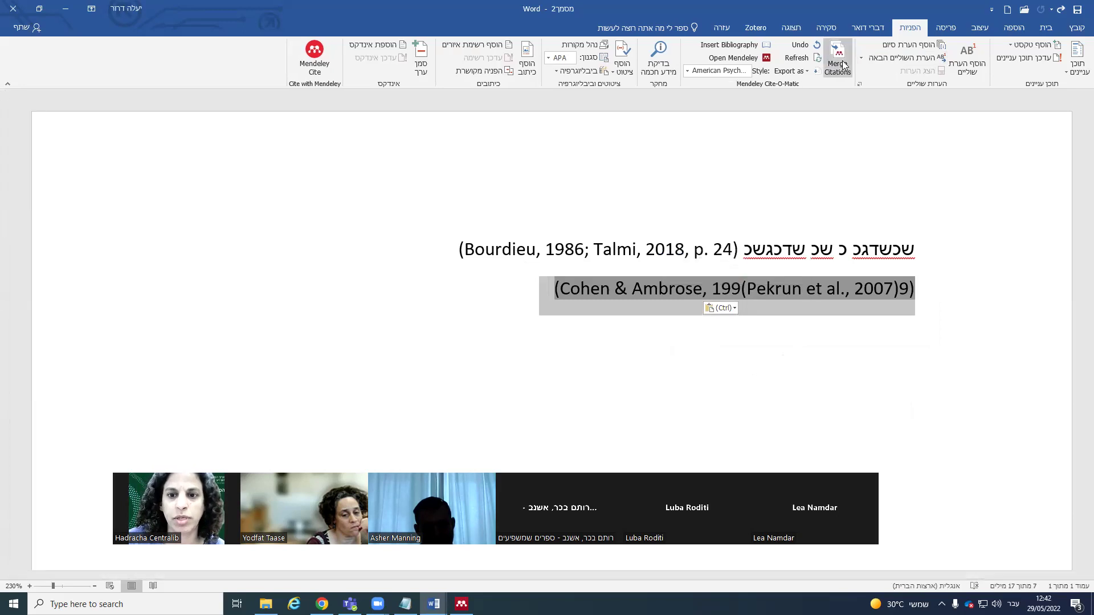
left_click(843, 64)
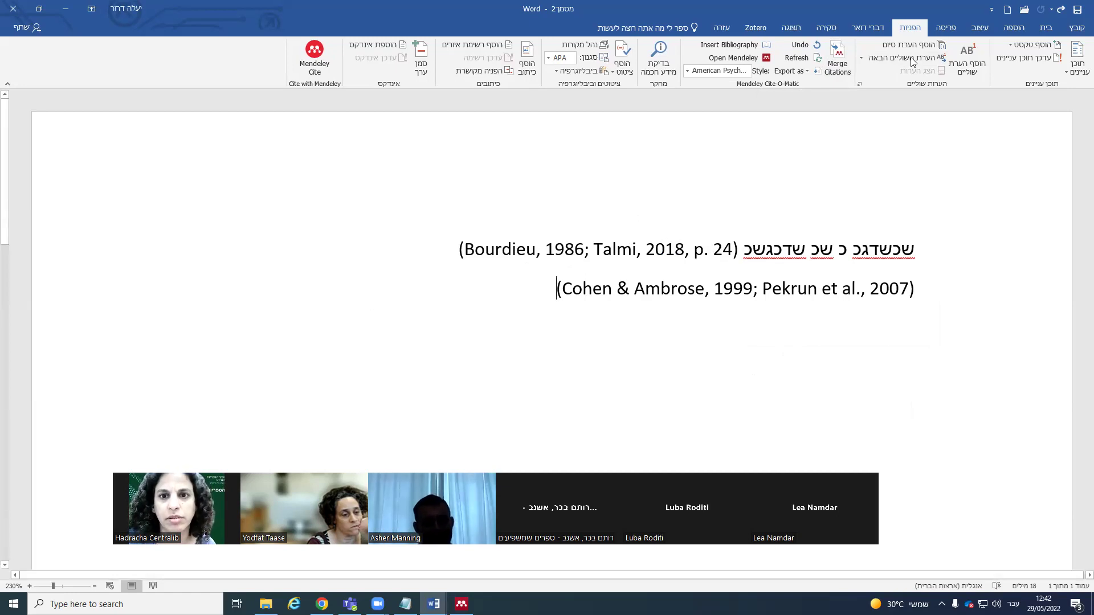
- Try to merge the selected second-line citation again
left_click(837, 57)
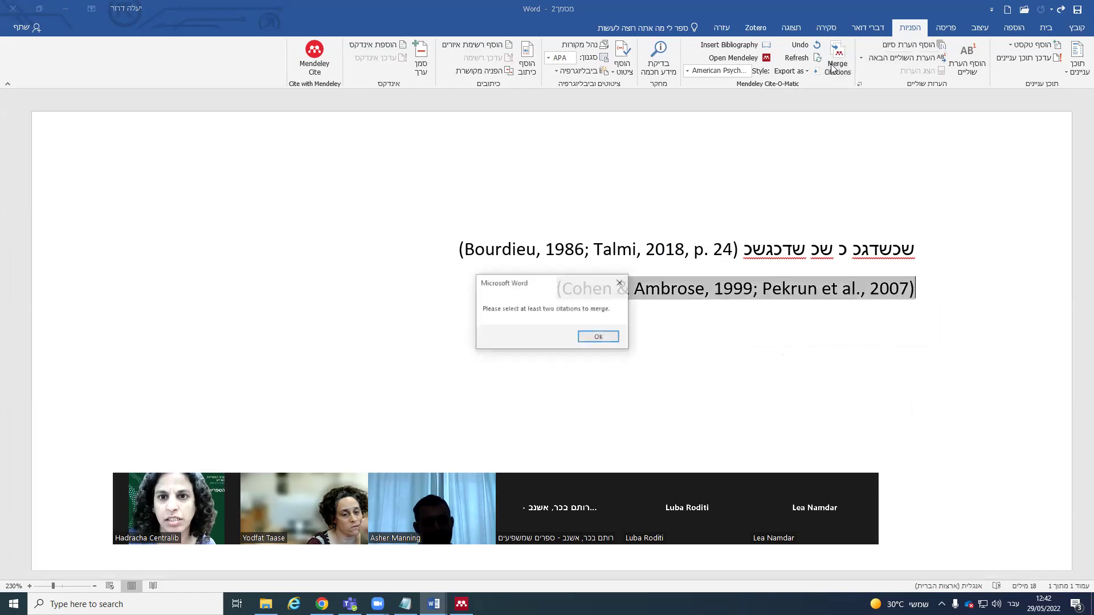
left_click(620, 284)
left_click(508, 287)
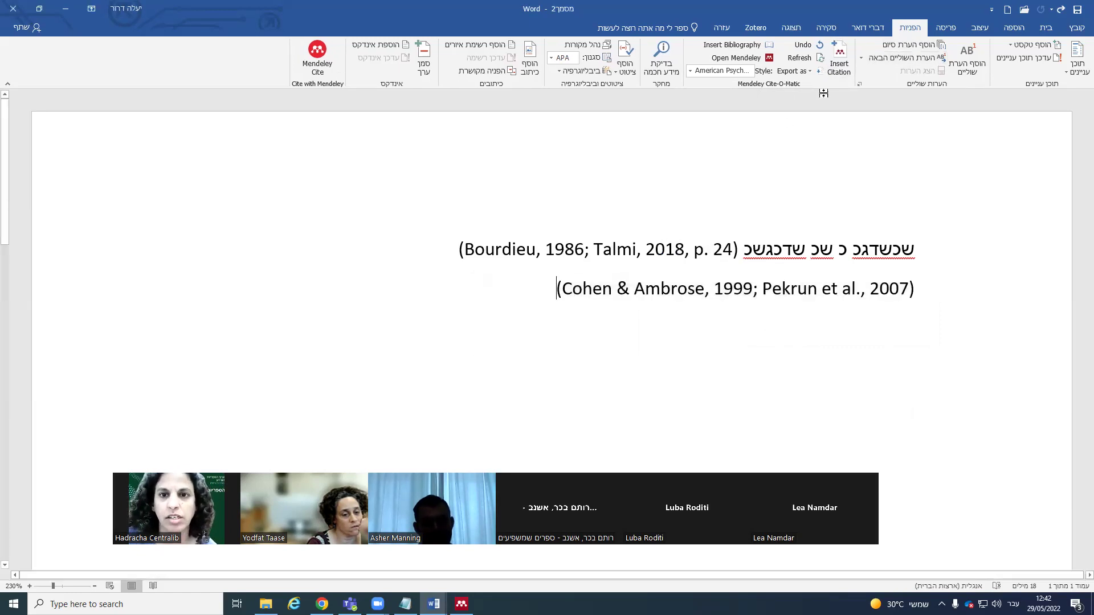
left_click(839, 57)
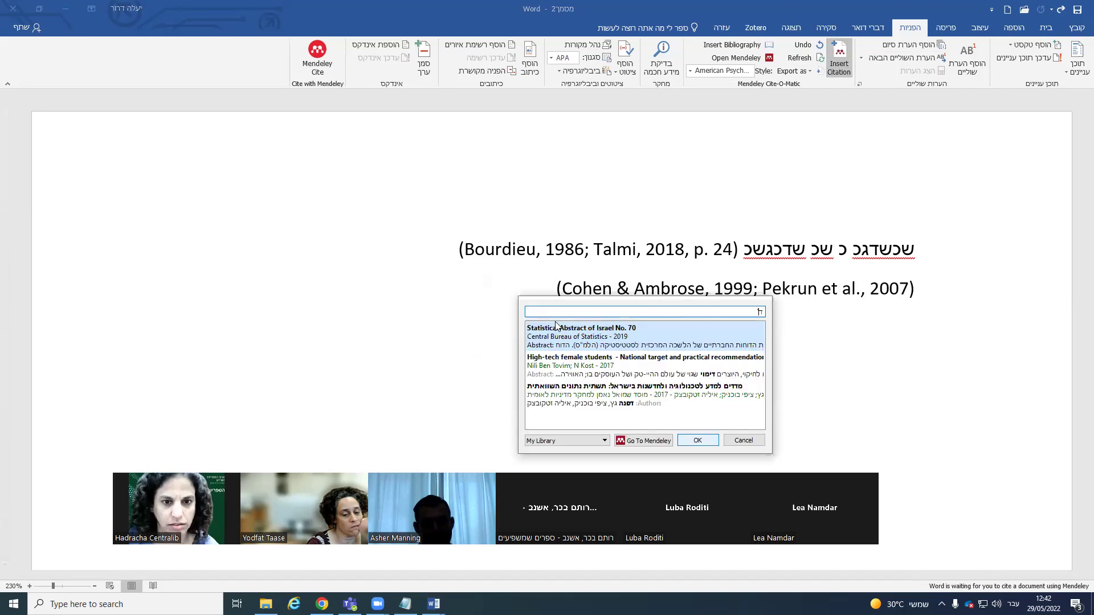
left_click(545, 335)
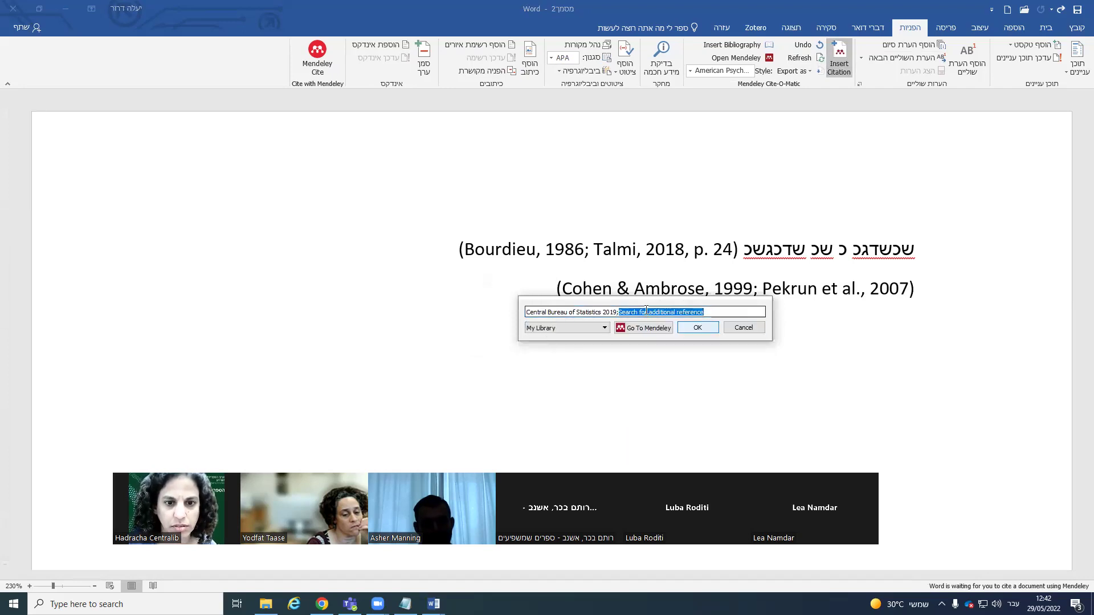
left_click(598, 312)
type("ד")
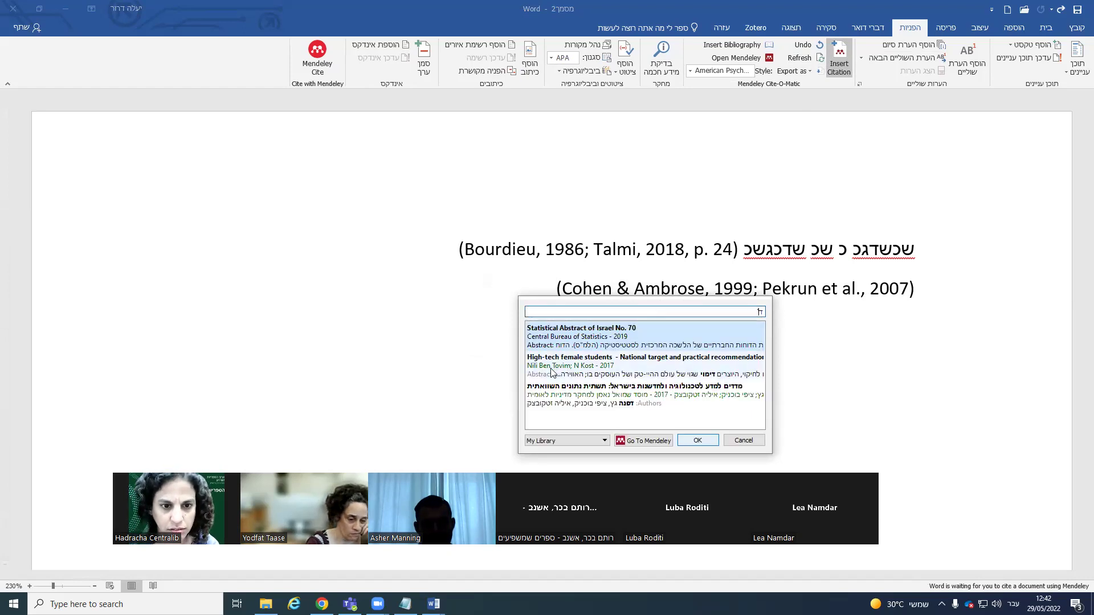
left_click(552, 371)
left_click(588, 356)
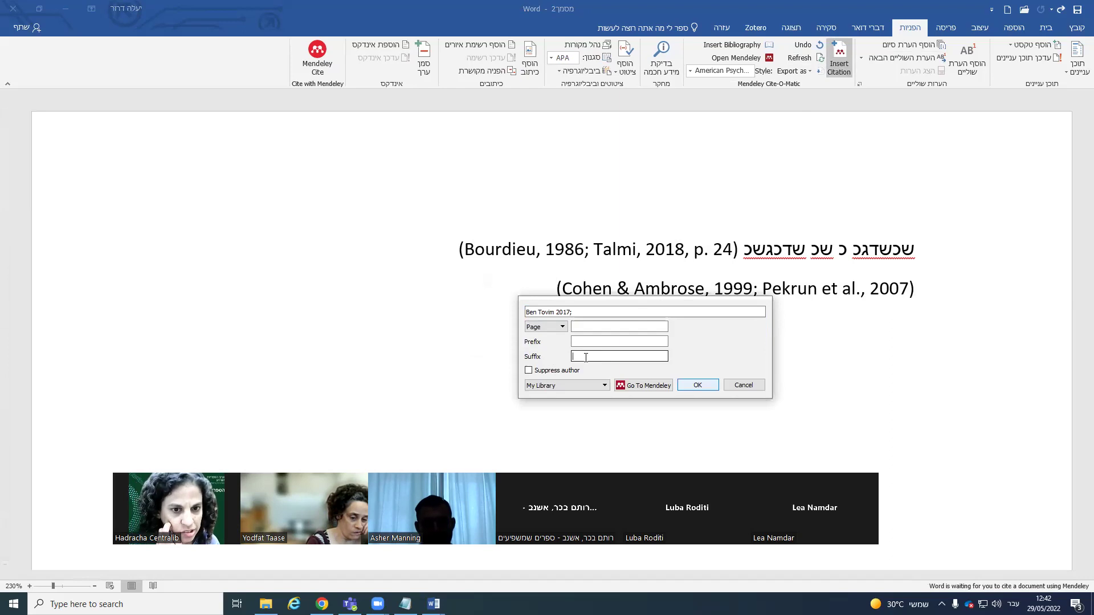
left_click(743, 386)
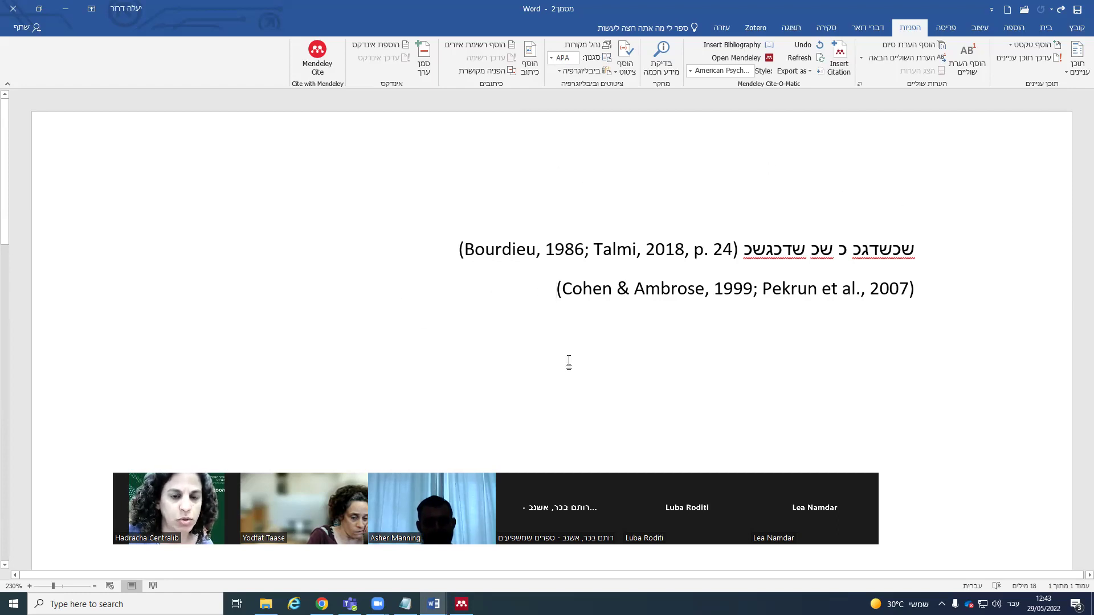
- Set the Mendeley citation style to Chicago Manual of Style 17th edition (author-date)
left_click(551, 58)
left_click(549, 59)
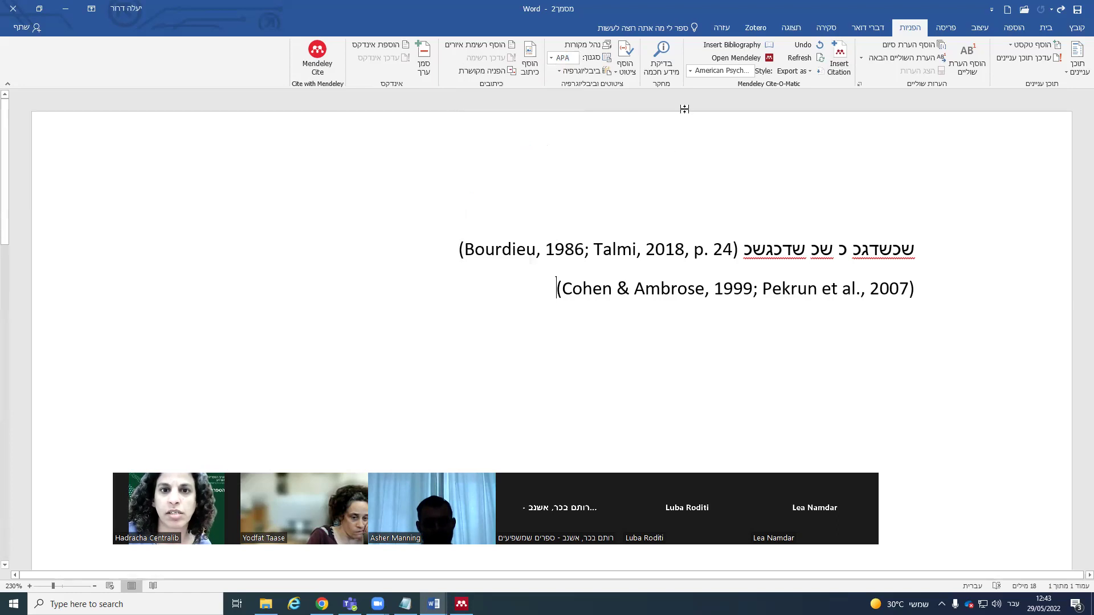
left_click(690, 71)
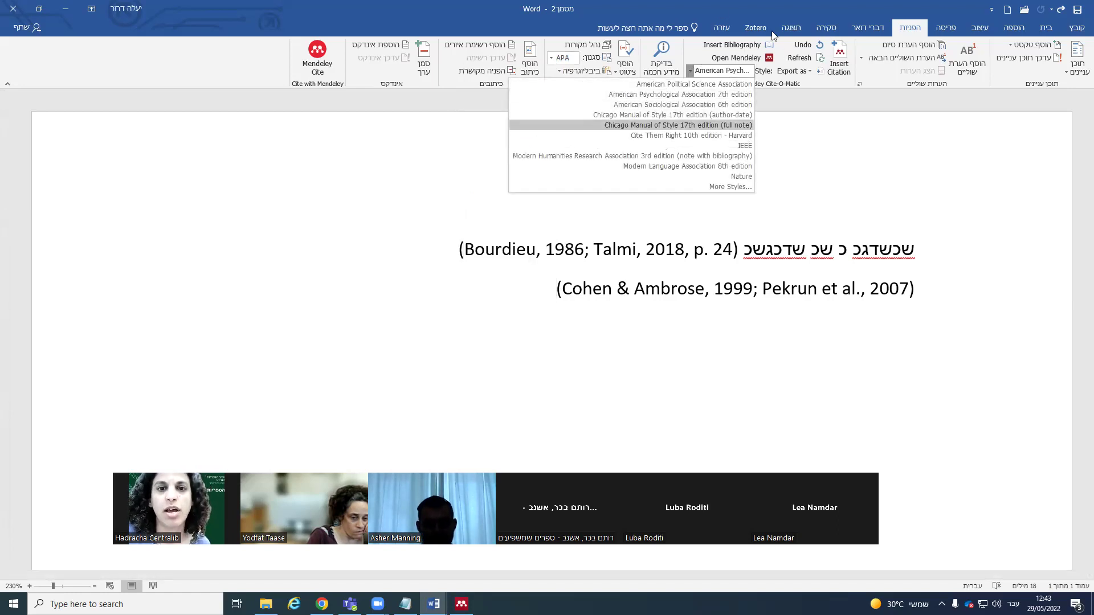
left_click(720, 116)
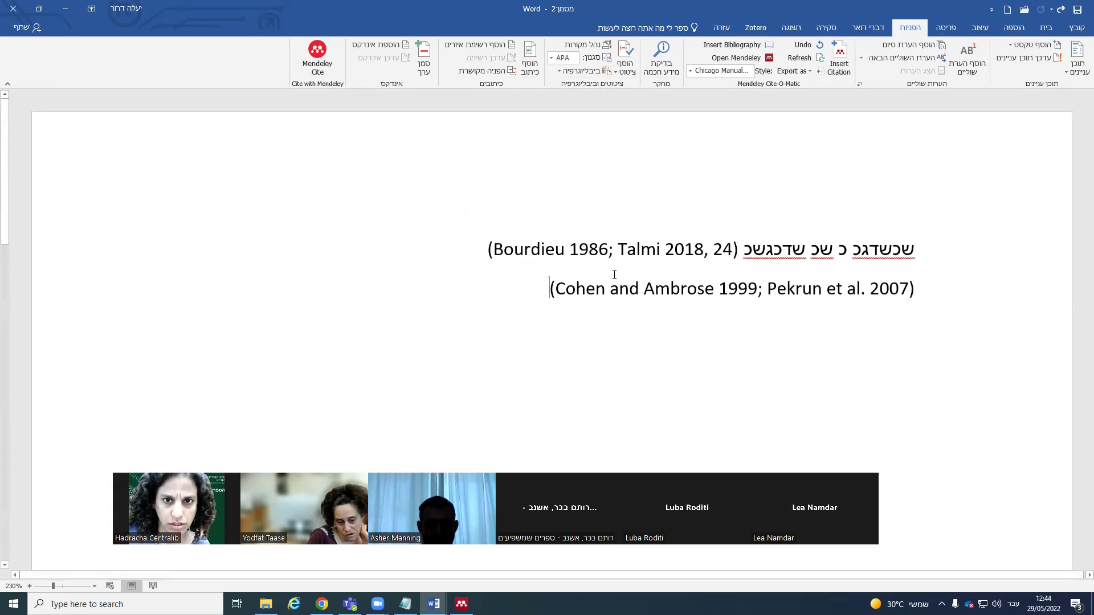
- Set the Mendeley citation style to Chicago Manual of Style 17th edition (full note) and check the footnotes at the page end
left_click(688, 70)
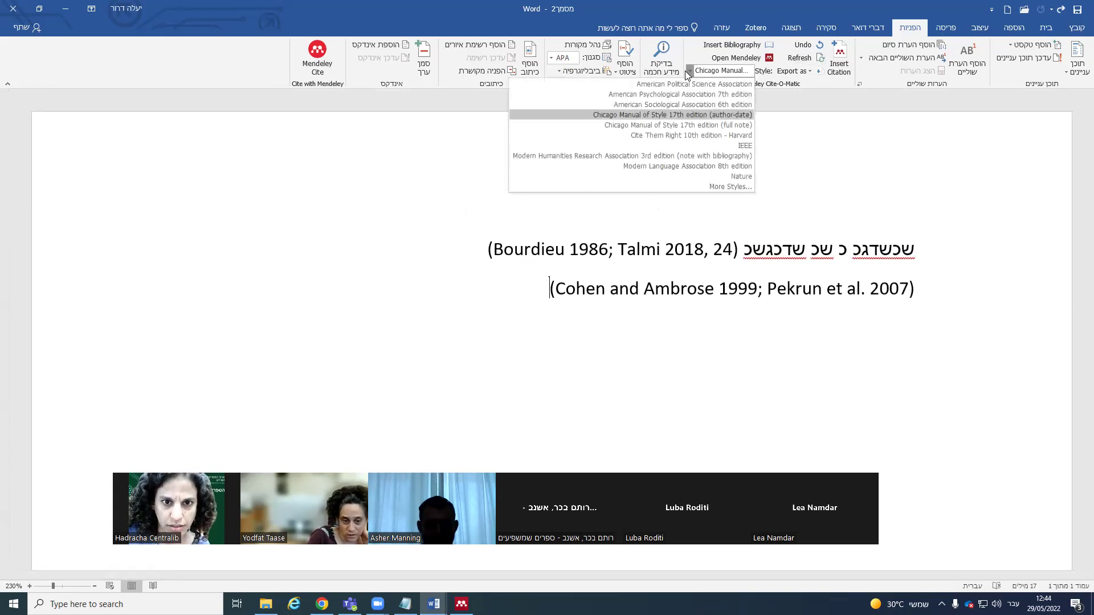
left_click(677, 125)
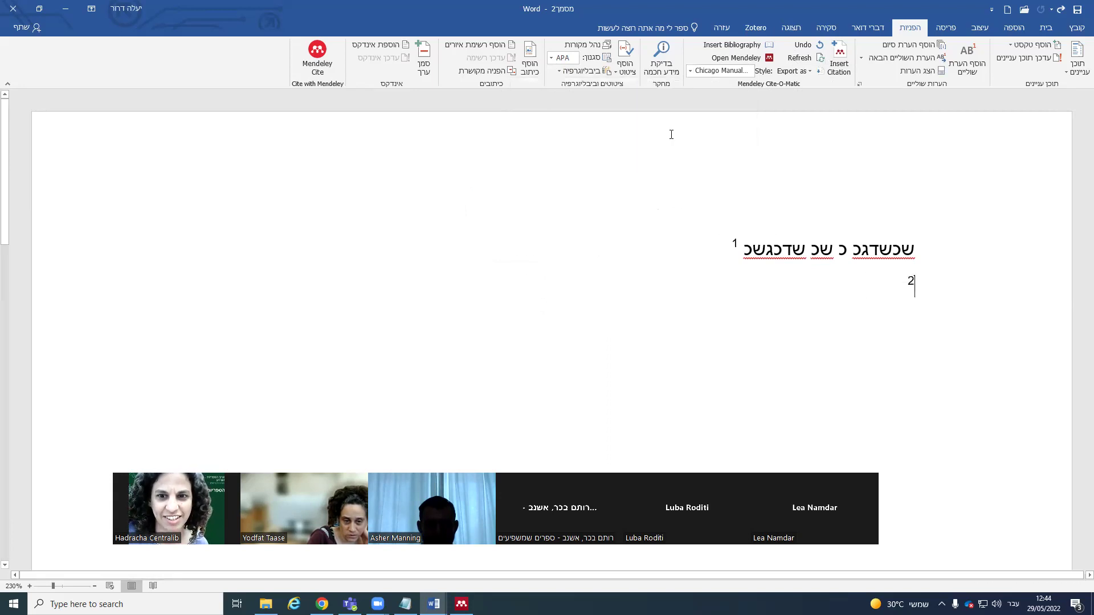
scroll(618, 396, "down", 6)
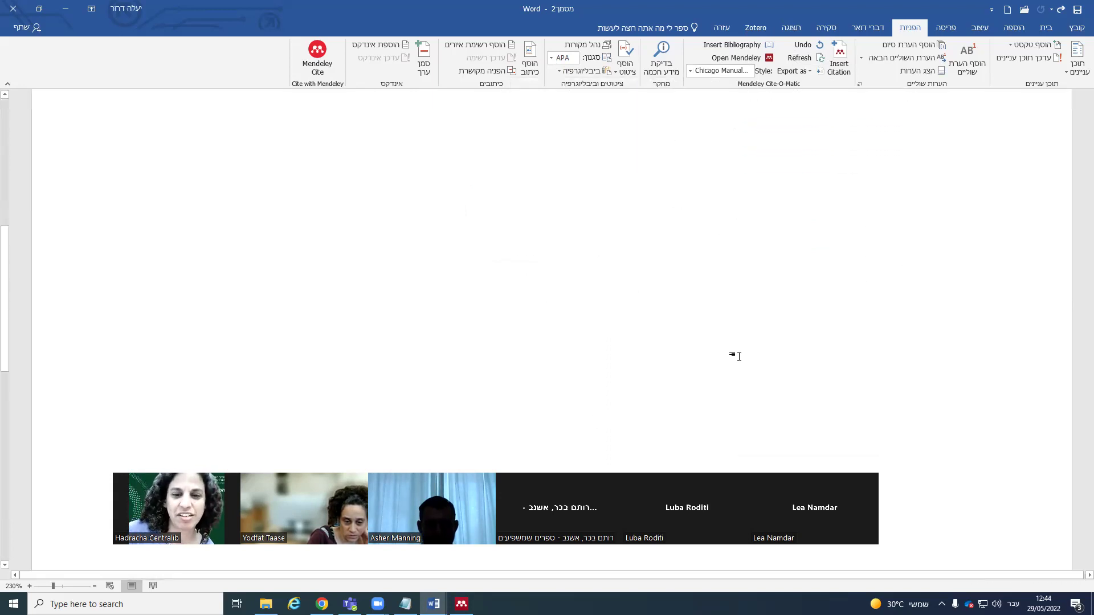
scroll(738, 356, "down", 5)
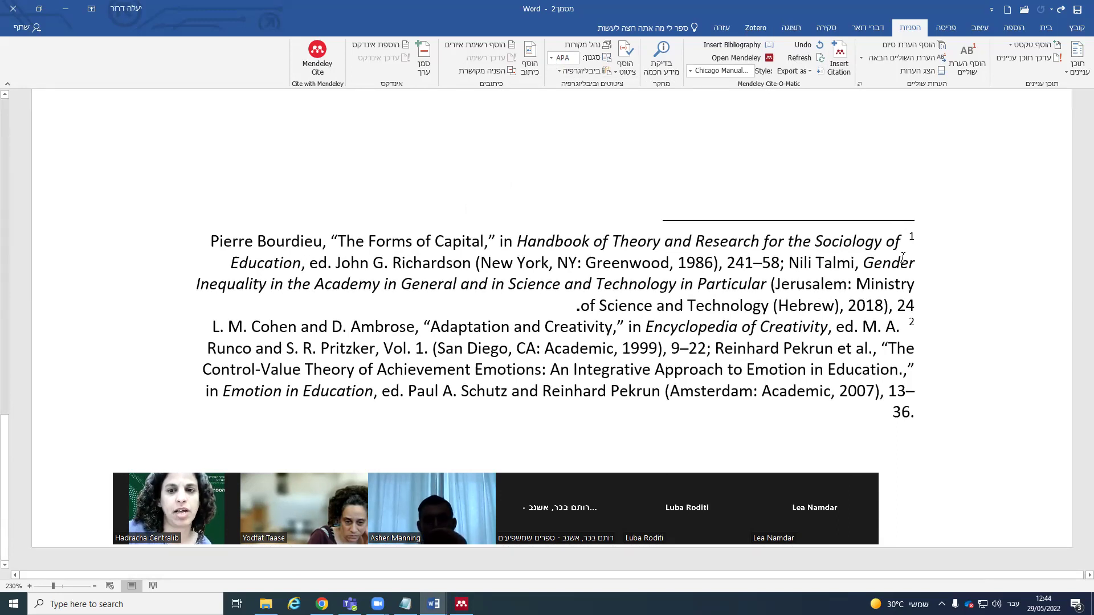
- Return to the footnoted text at the document's start and open the list of available Mendeley citation styles
key("ctrl+z")
key("ctrl+z")
key("ctrl+z")
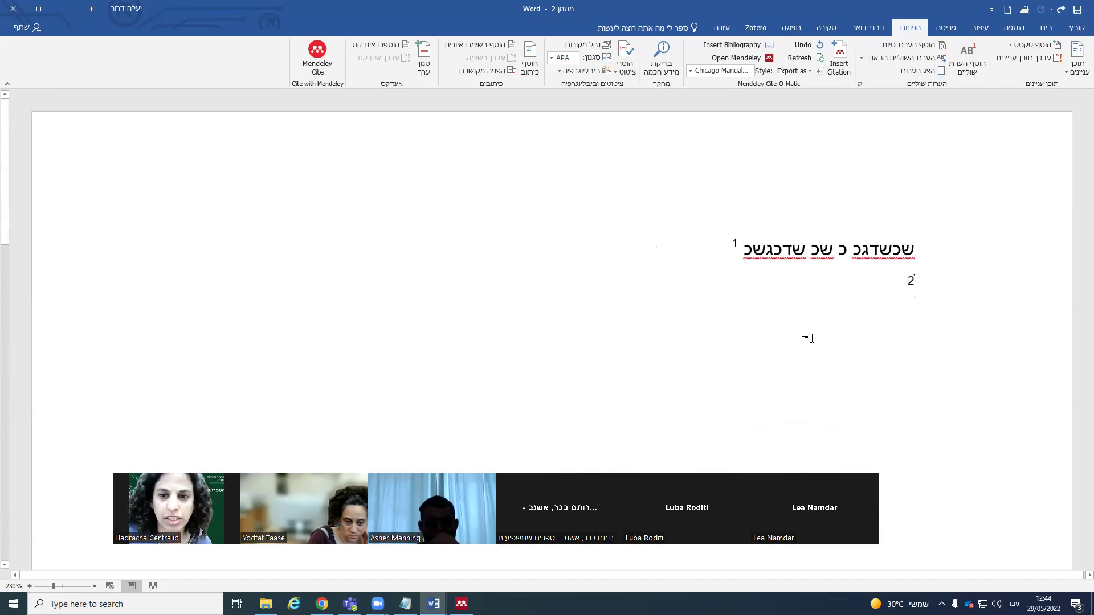
left_click(691, 71)
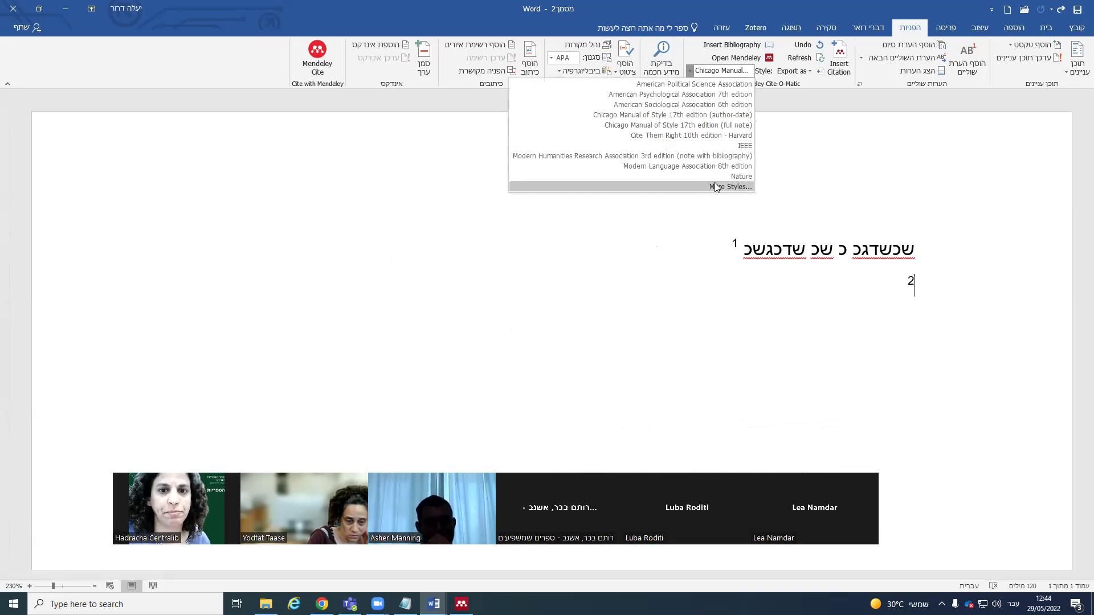
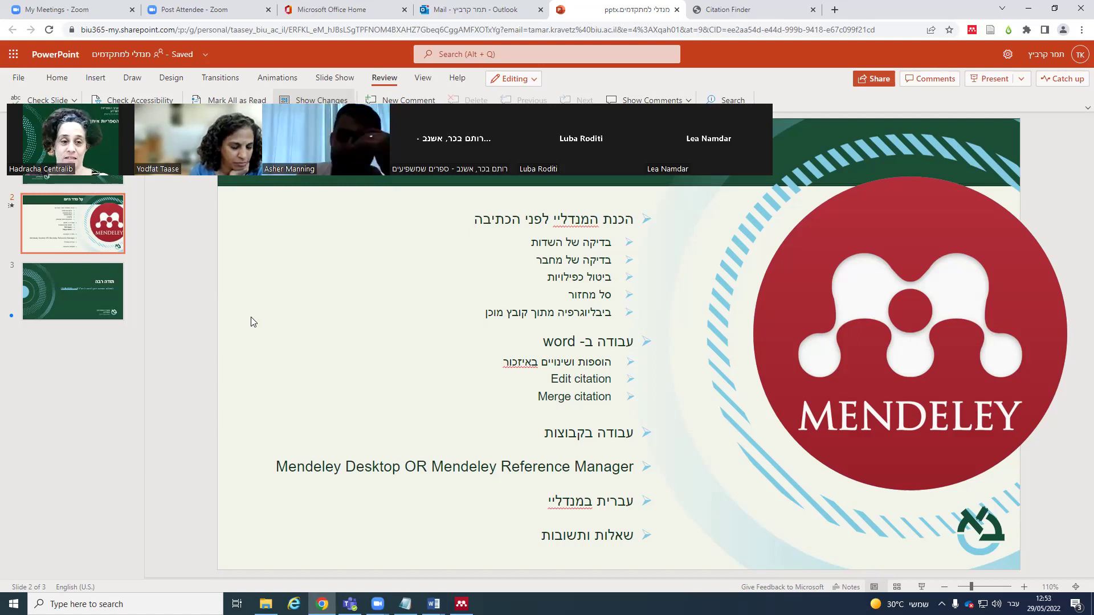
- Switch to Outlook and download the attachment מנדלי קבוצות.docx from the pinned inbox message
left_click(489, 11)
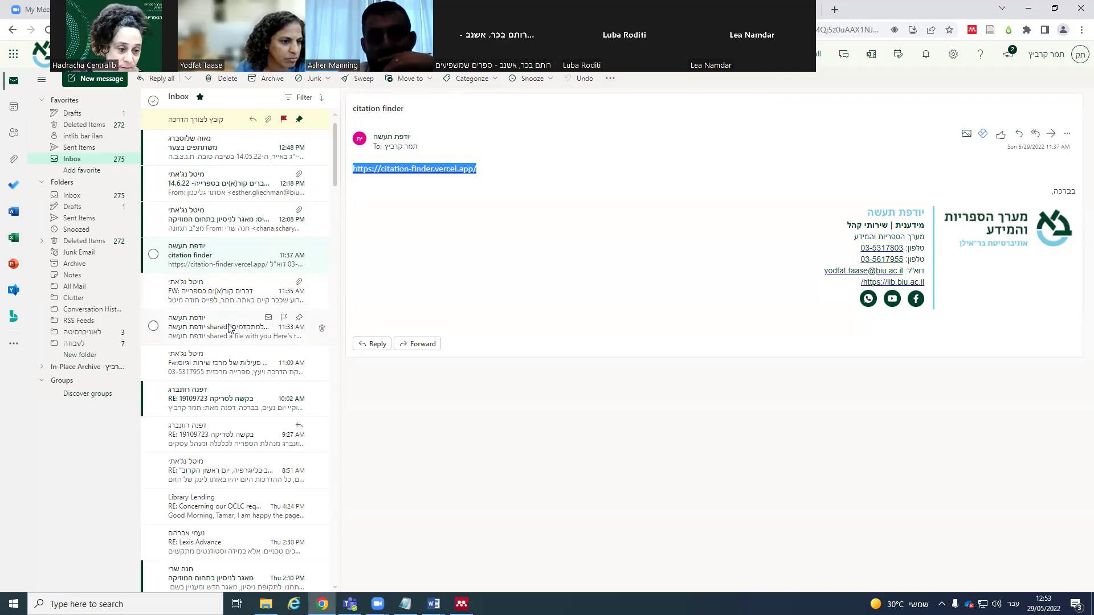
left_click(213, 119)
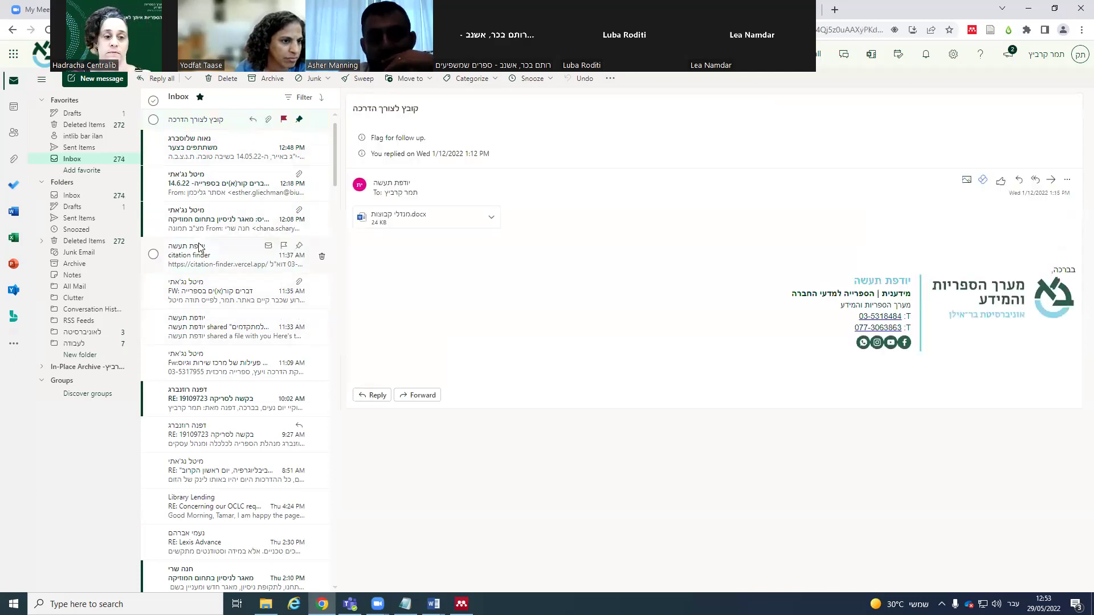
left_click(491, 217)
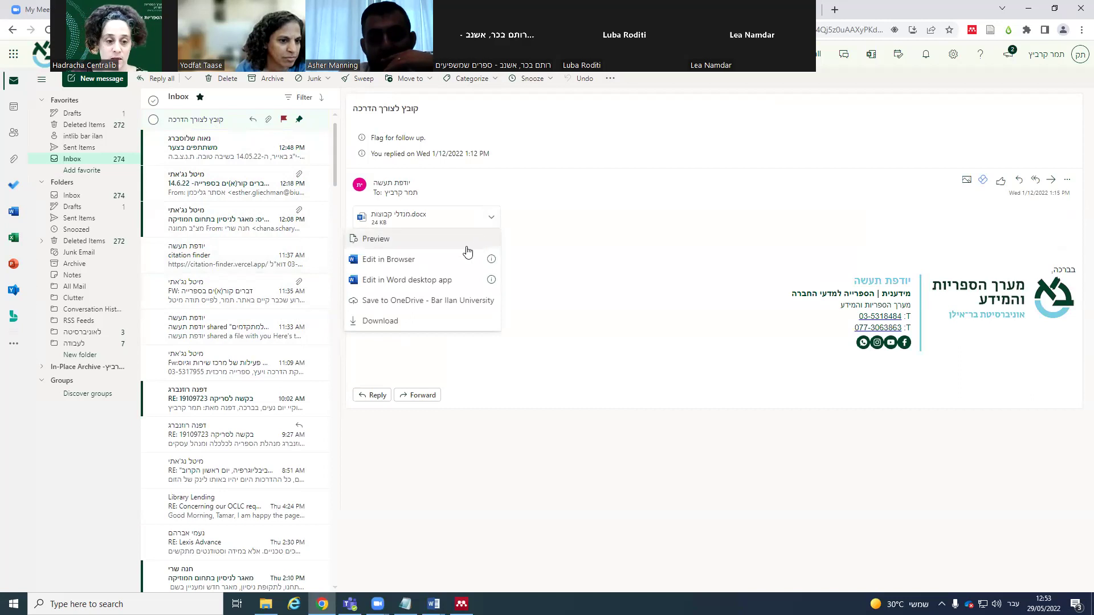
left_click(448, 320)
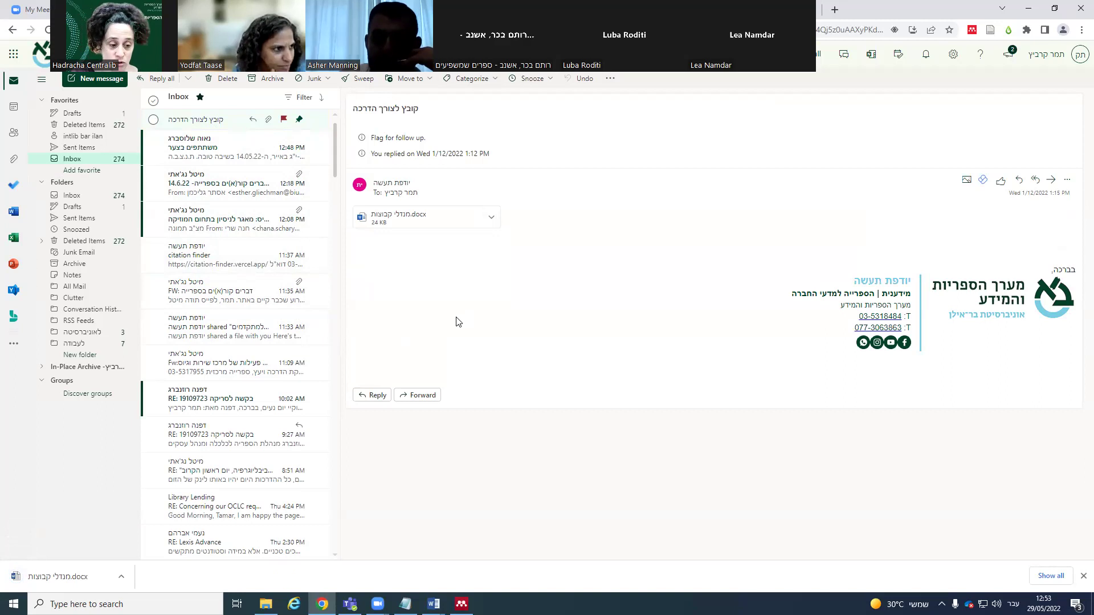
- Open the downloaded document מנדלי קבוצות.docx in Word and enable editing
left_click(121, 576)
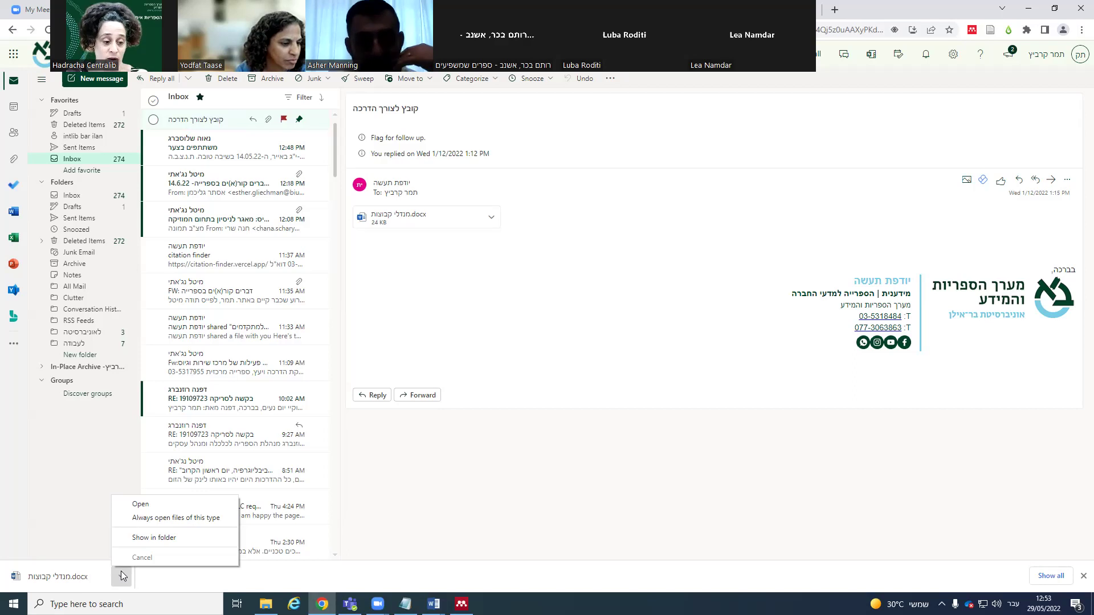
left_click(170, 505)
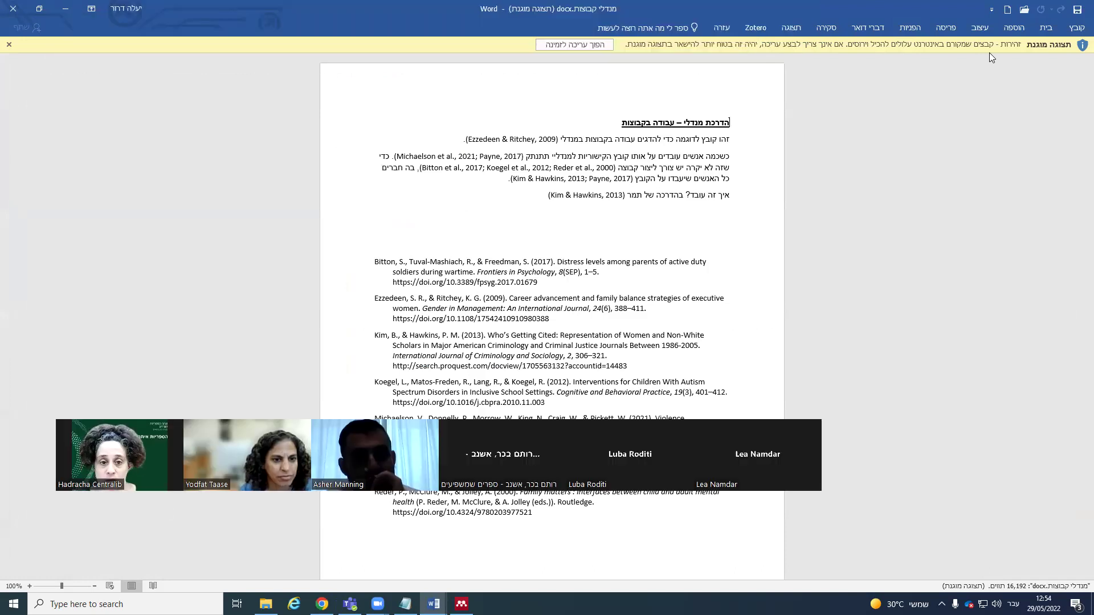
left_click(581, 45)
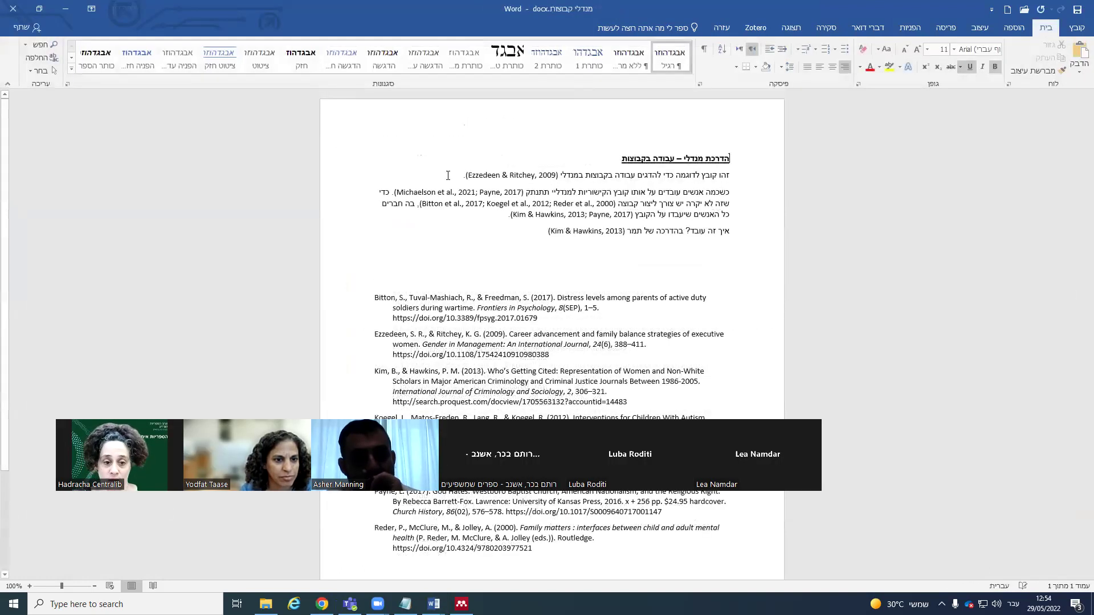
- Add a short filler word in Hebrew after the citation that ends the first paragraph
left_click(449, 174)
type("כש")
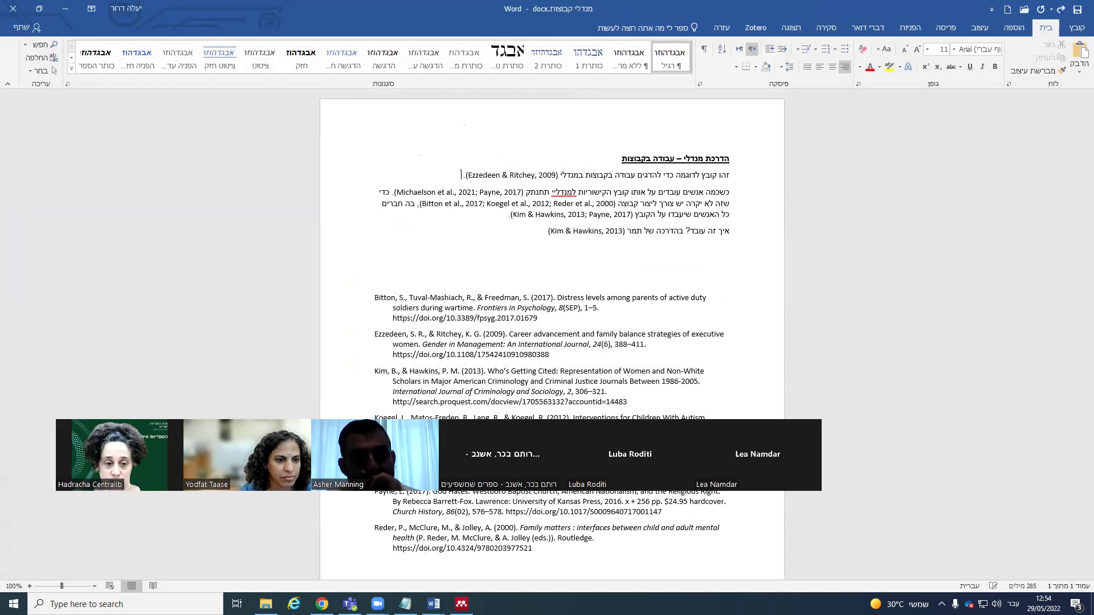
type("שגככ")
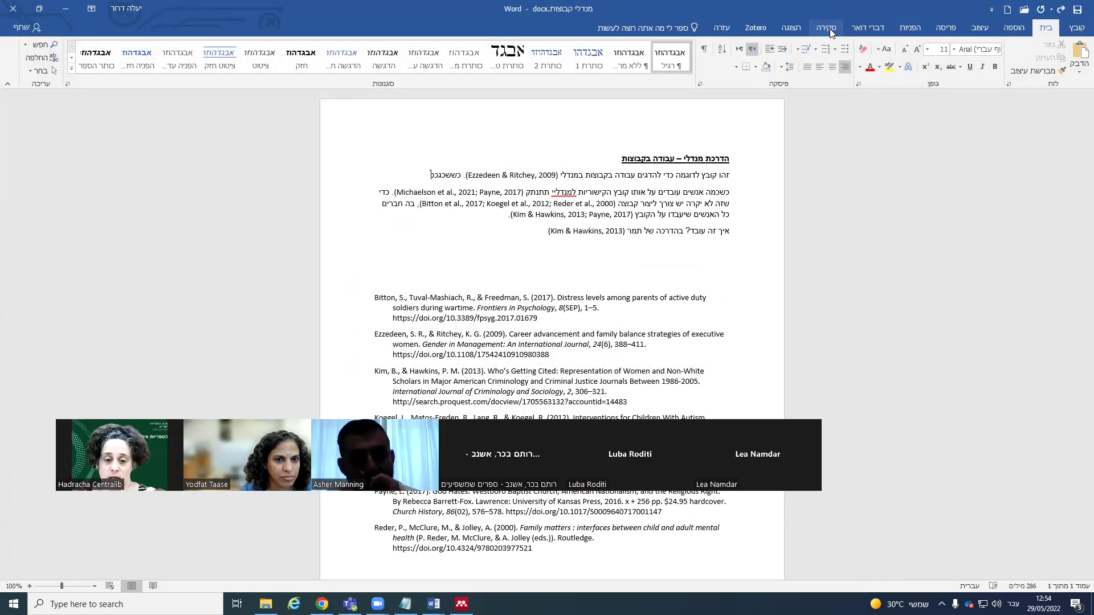
- Refresh the document's Mendeley citations and decline importing the missing references
left_click(910, 28)
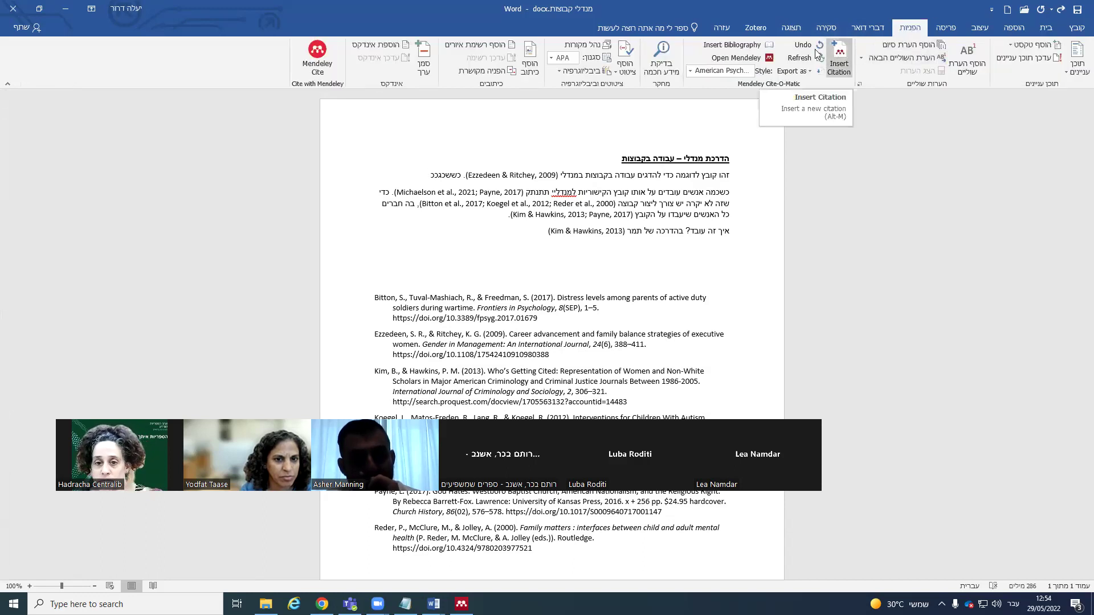
left_click(799, 58)
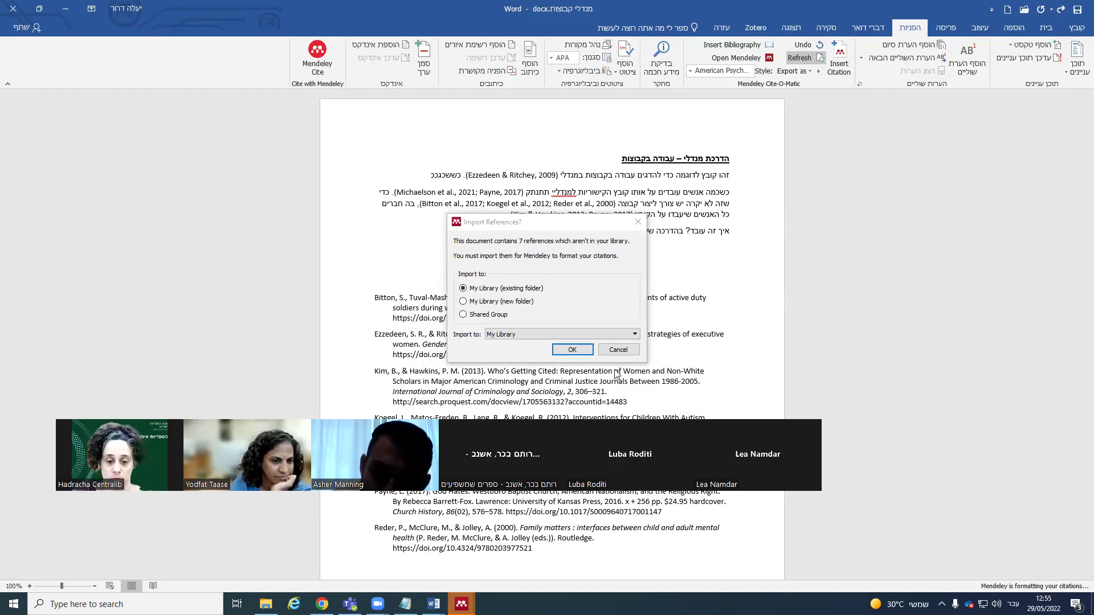
left_click(618, 349)
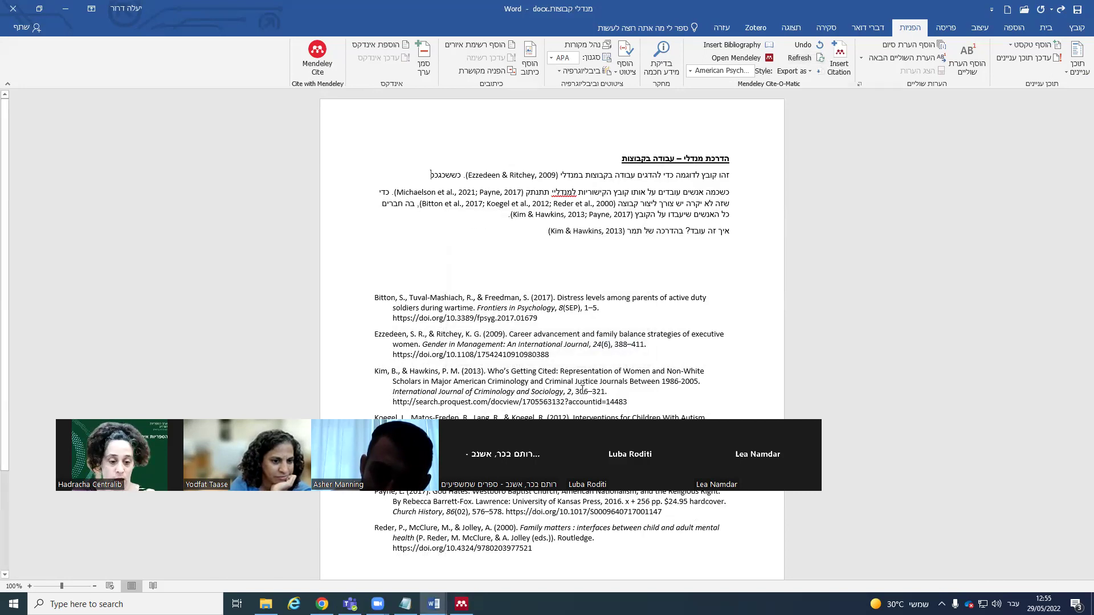
- Switch to Mendeley Desktop and create a private group named with the colleague's first name followed by "and me"
left_click(462, 604)
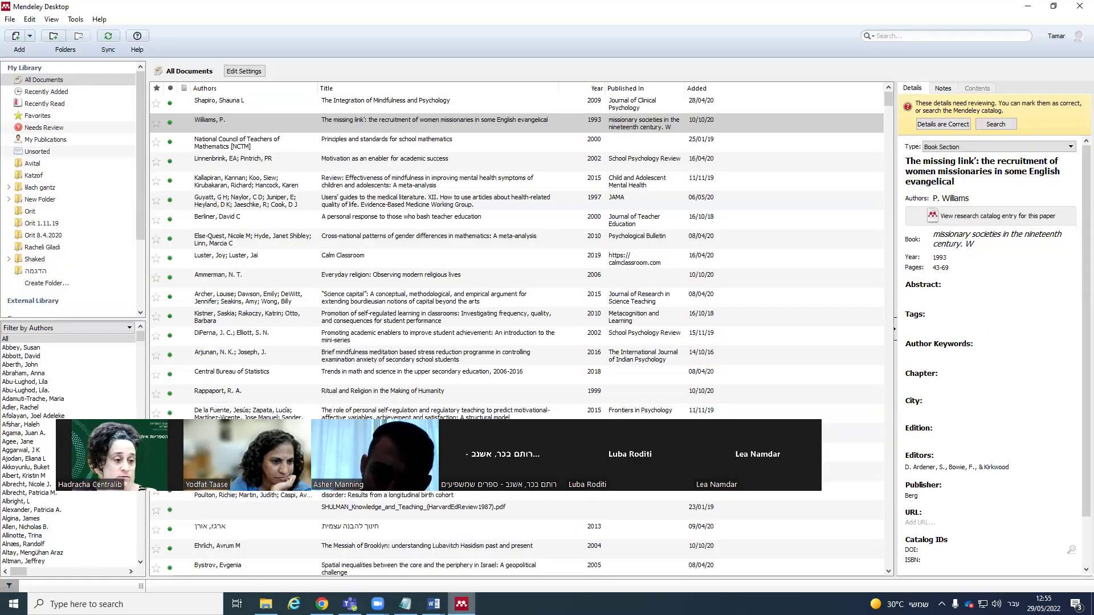
scroll(80, 187, "down", 3)
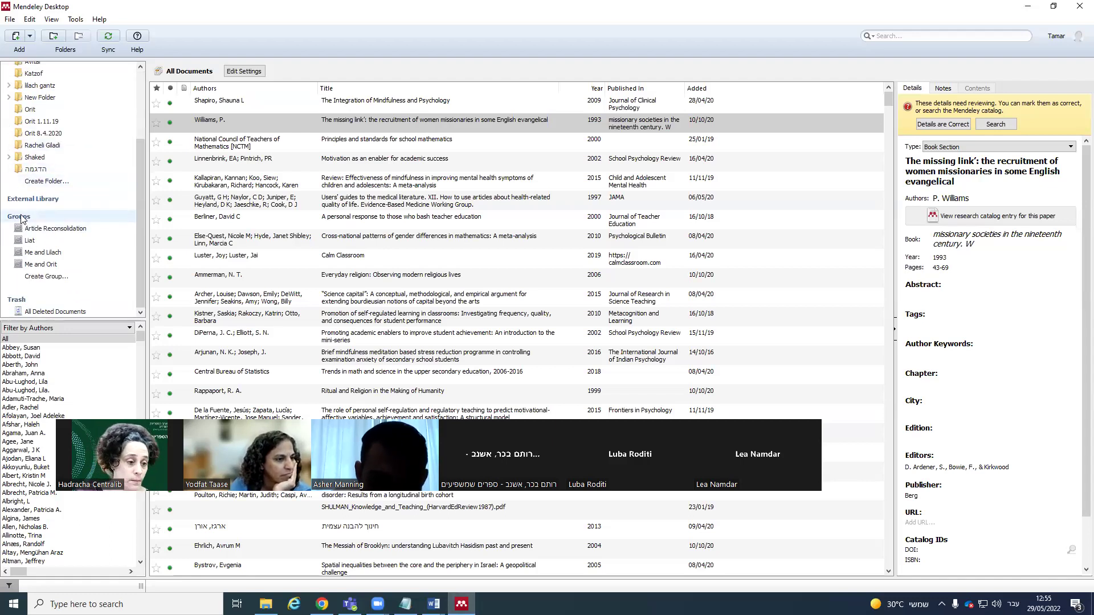
left_click(49, 278)
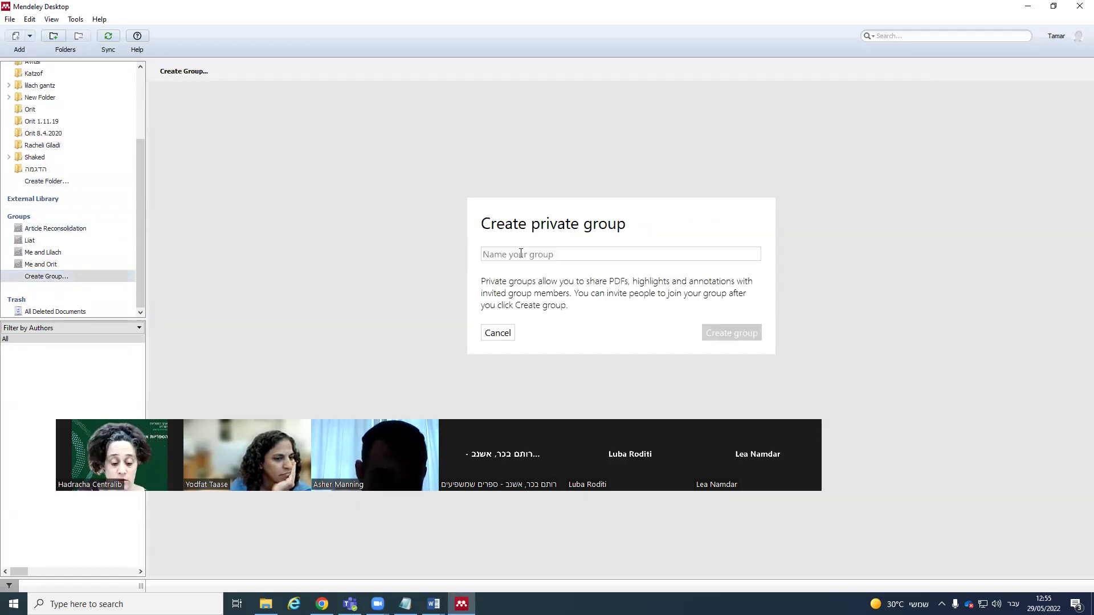
type("Yסמ")
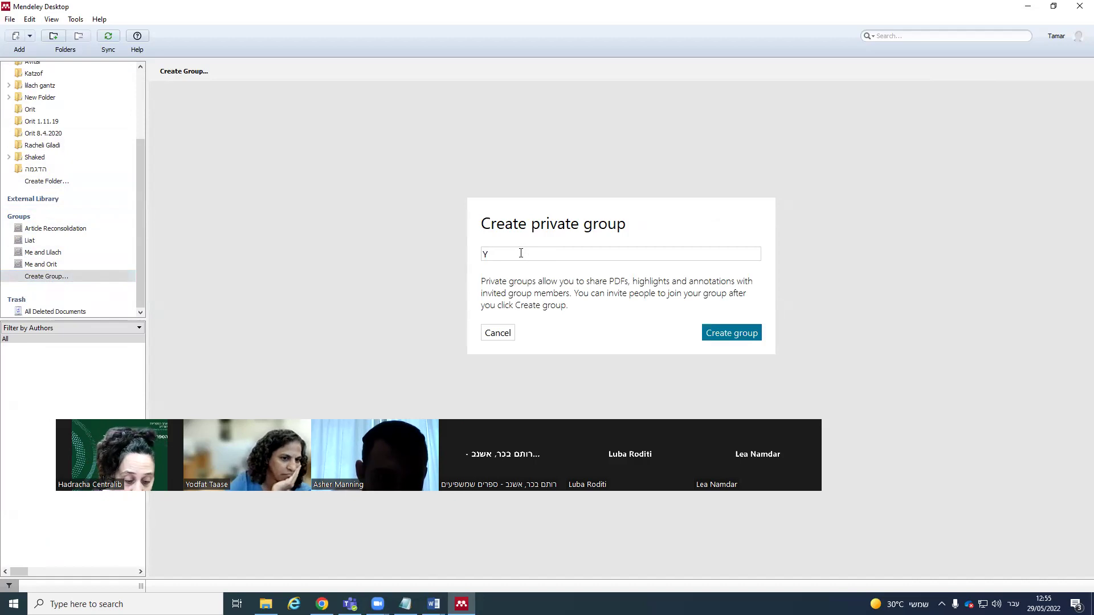
key("BackSpace")
key("BackSpace")
key("BackSpace")
key("BackSpace")
key("alt+shift")
type("odfat and me")
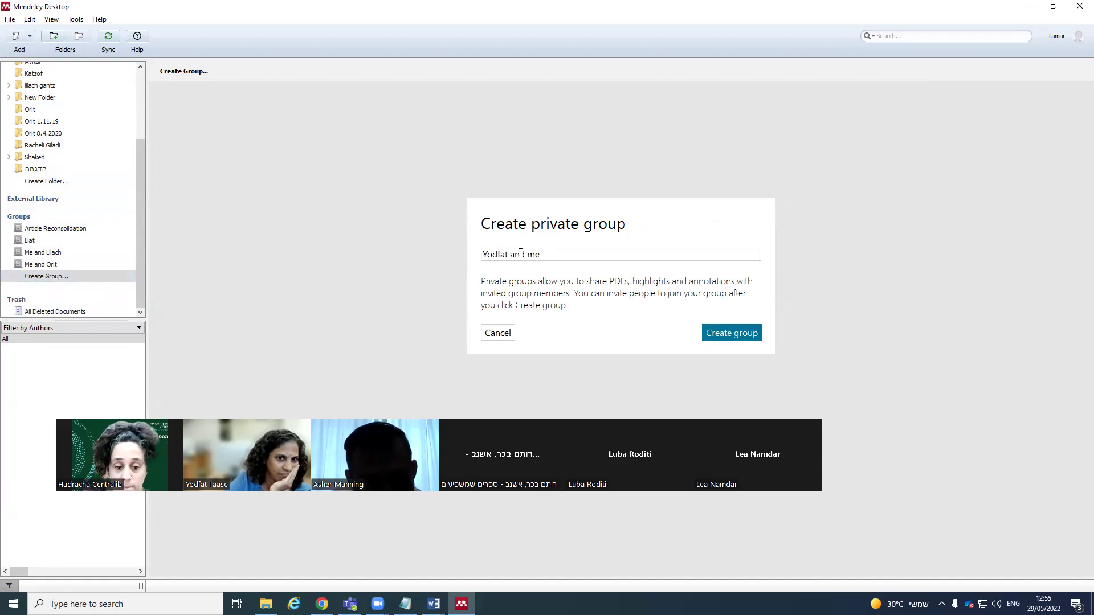
left_click(716, 337)
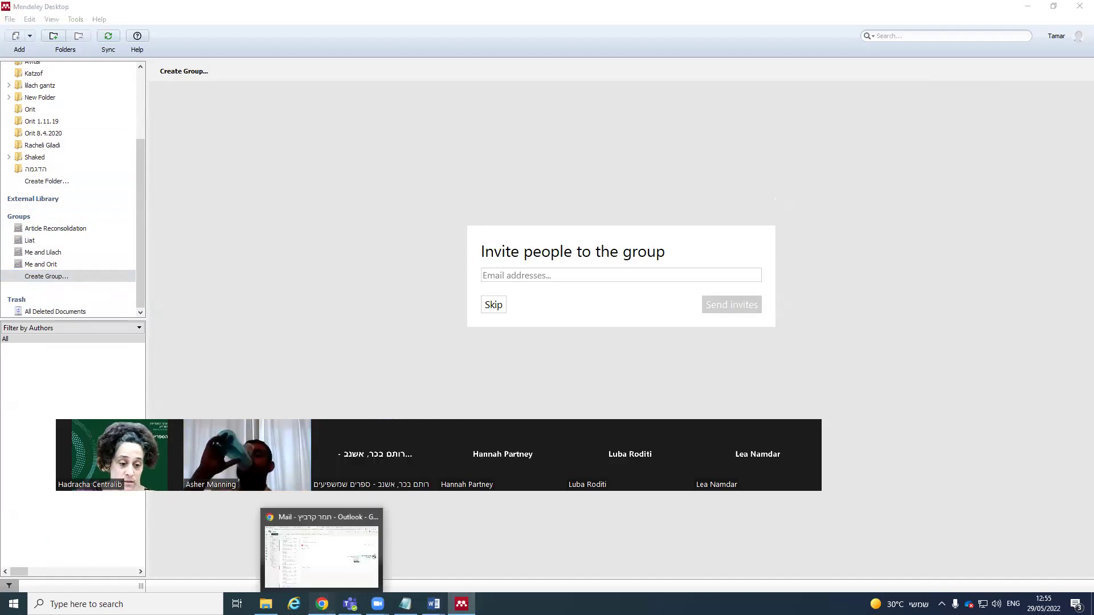
- Copy the colleague's e-mail address from the Outlook contact card and send an invitation to the new Mendeley group
left_click(322, 603)
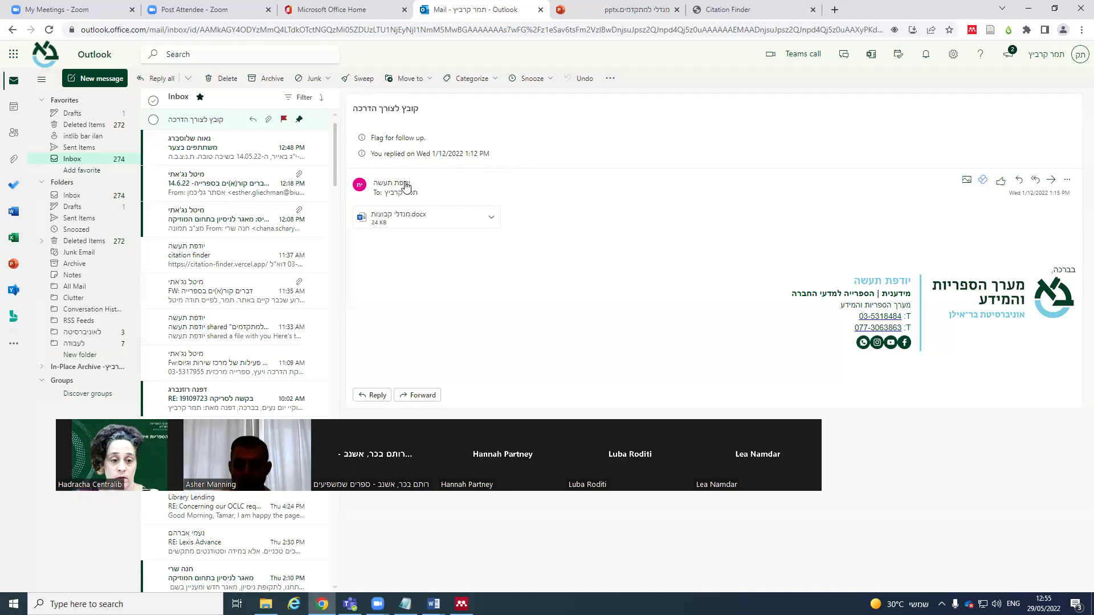
mouse_move(405, 185)
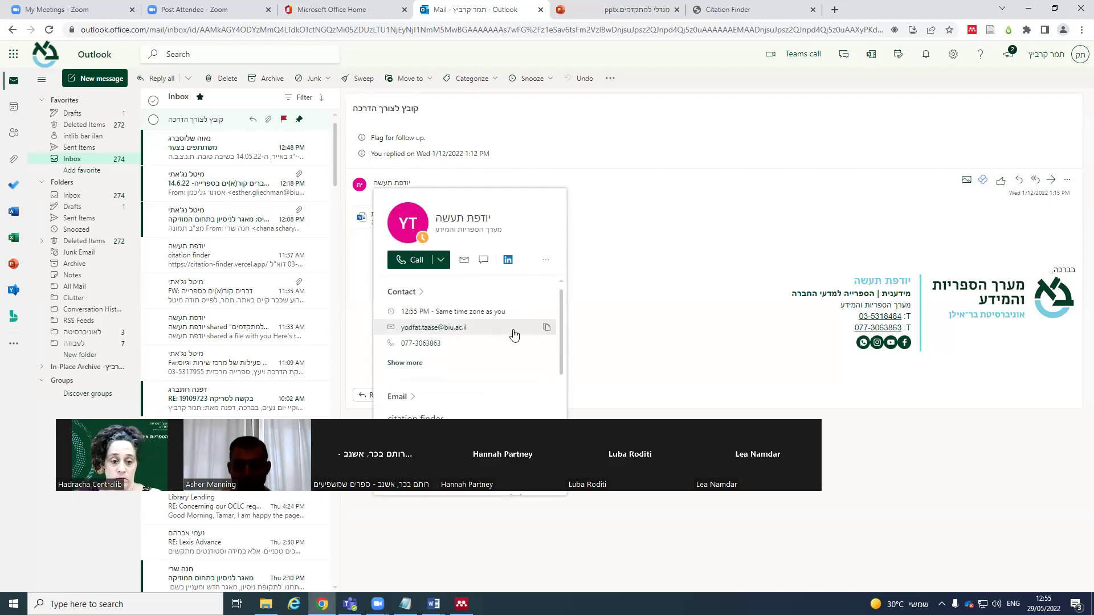
left_click(546, 328)
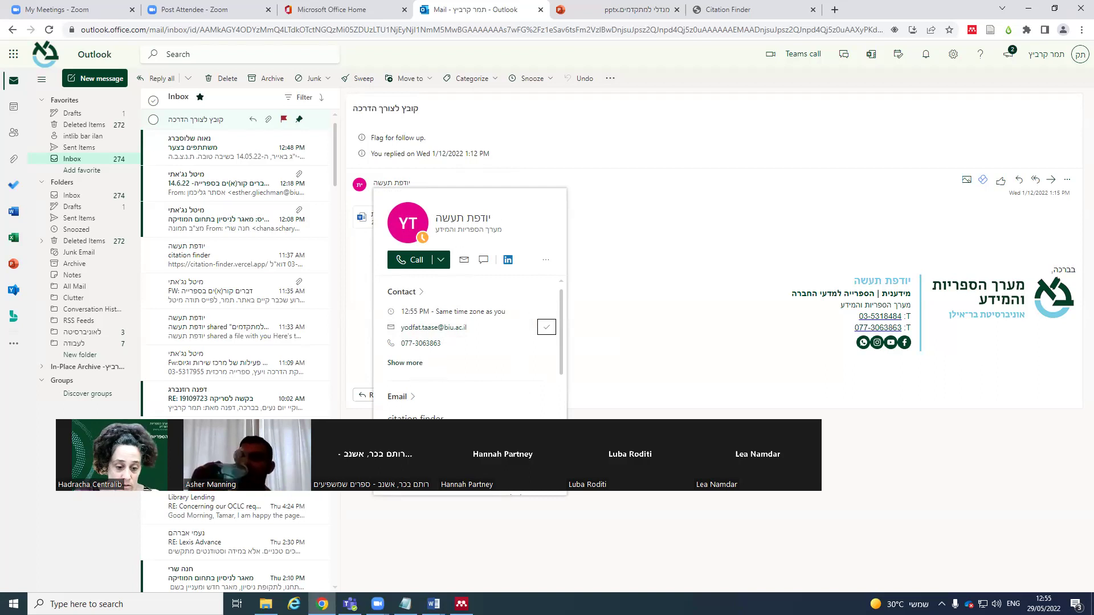
key("alt+Tab")
key("ctrl+v")
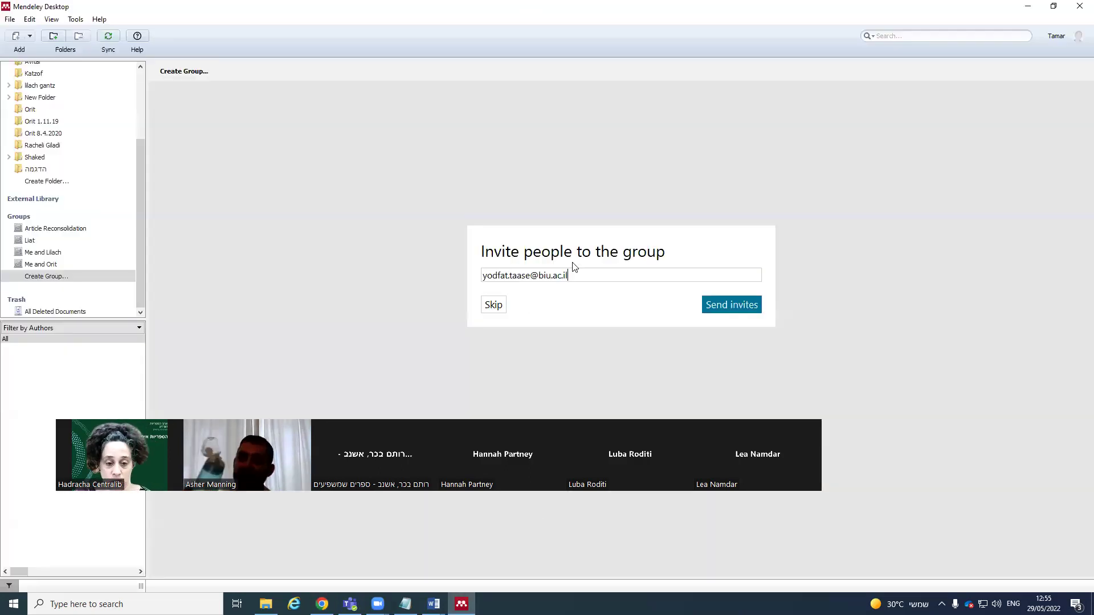
left_click(744, 310)
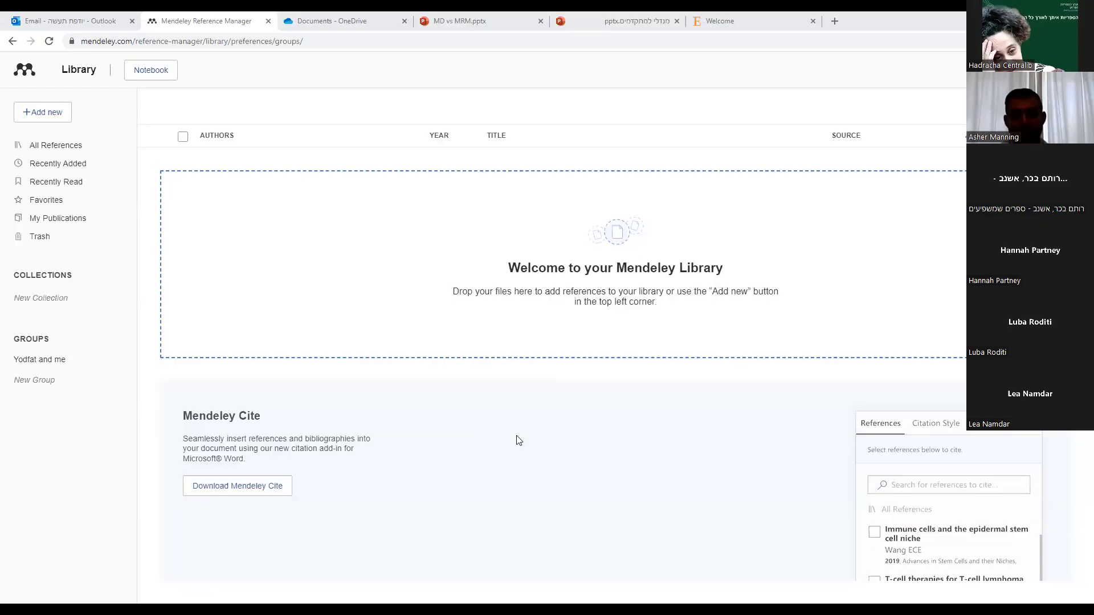
- Compare All References with the new shared group in the invited member's Mendeley Reference Manager, then close it
left_click(28, 147)
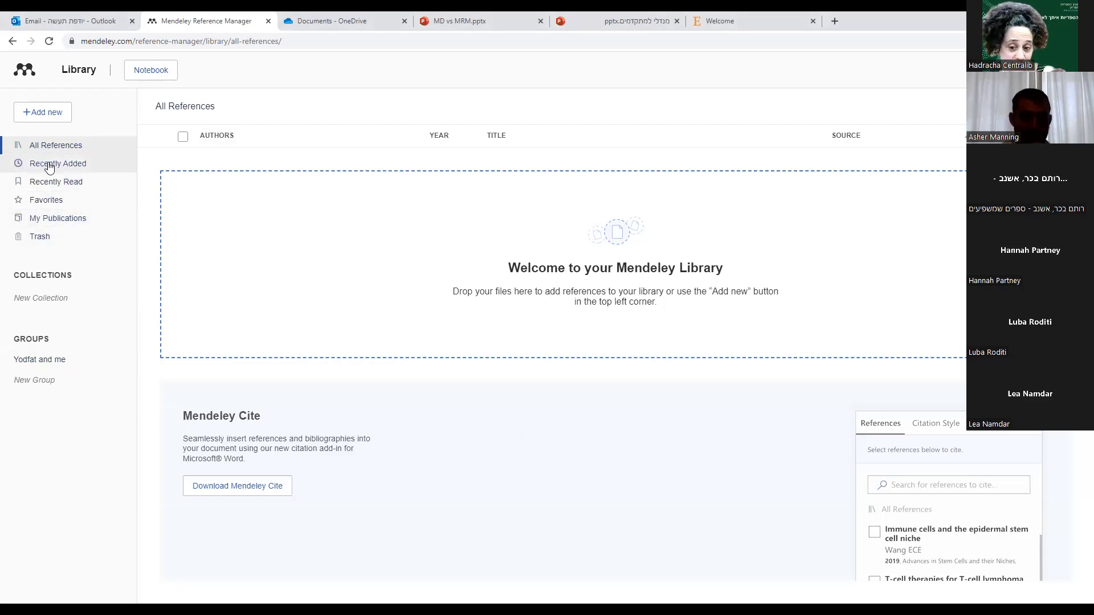
left_click(53, 370)
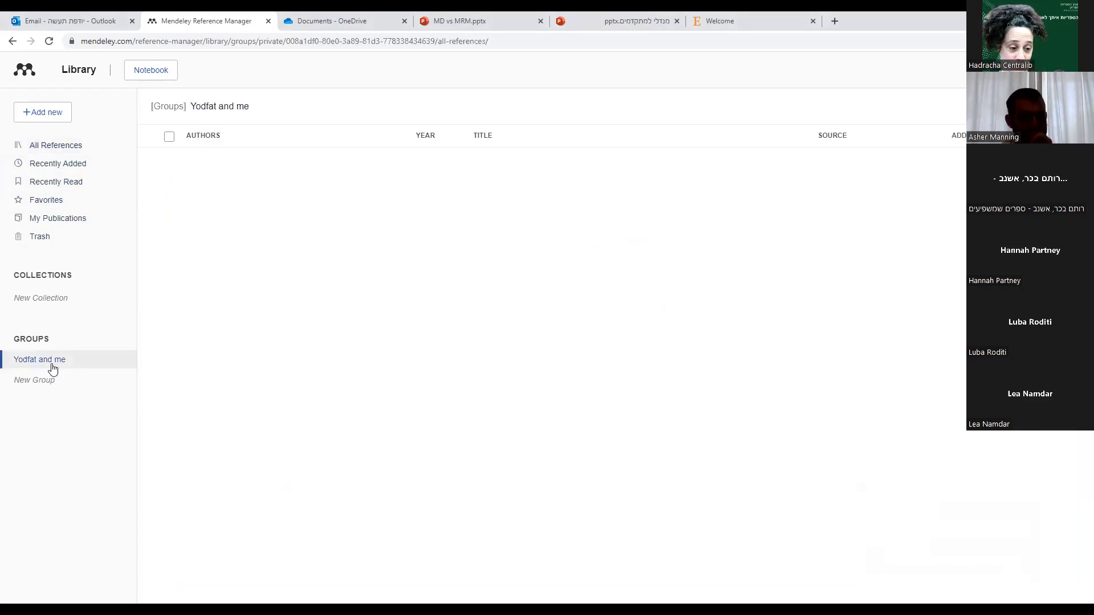
left_click(42, 148)
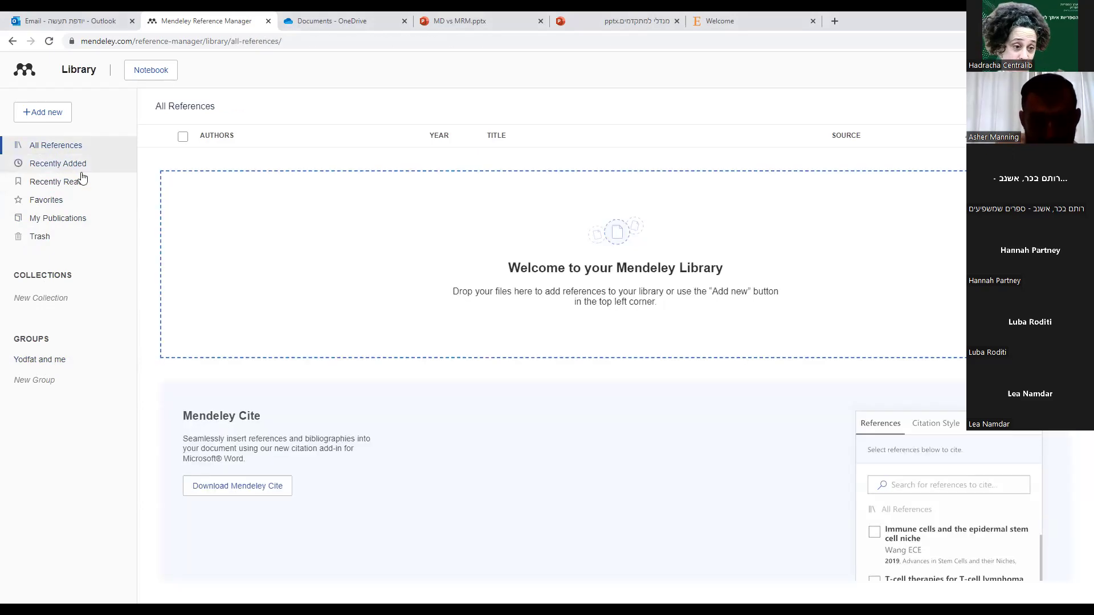
left_click(40, 361)
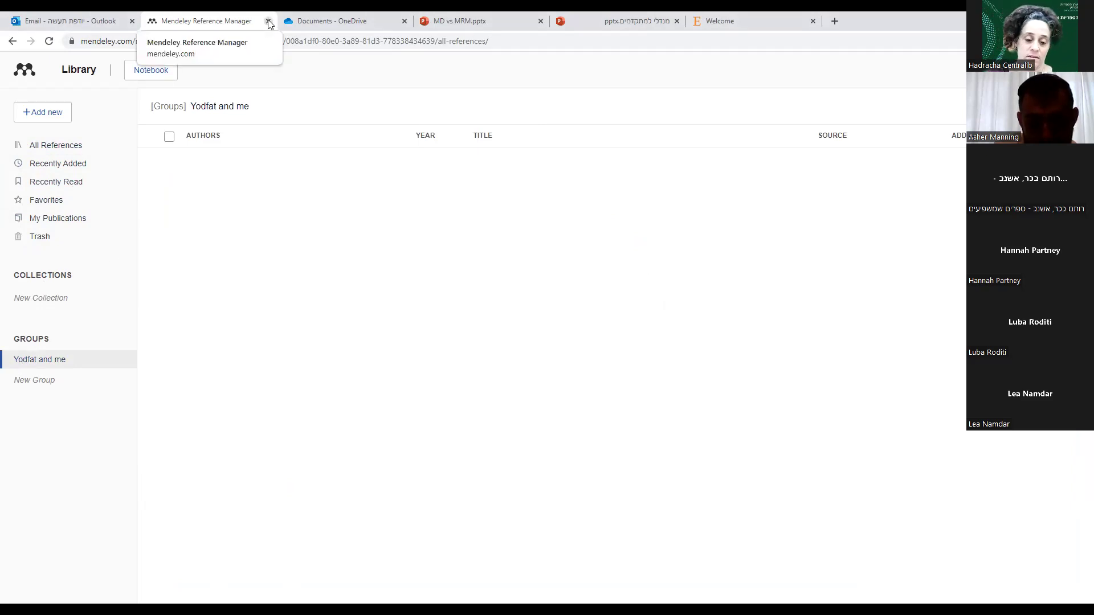
key("ctrl+w")
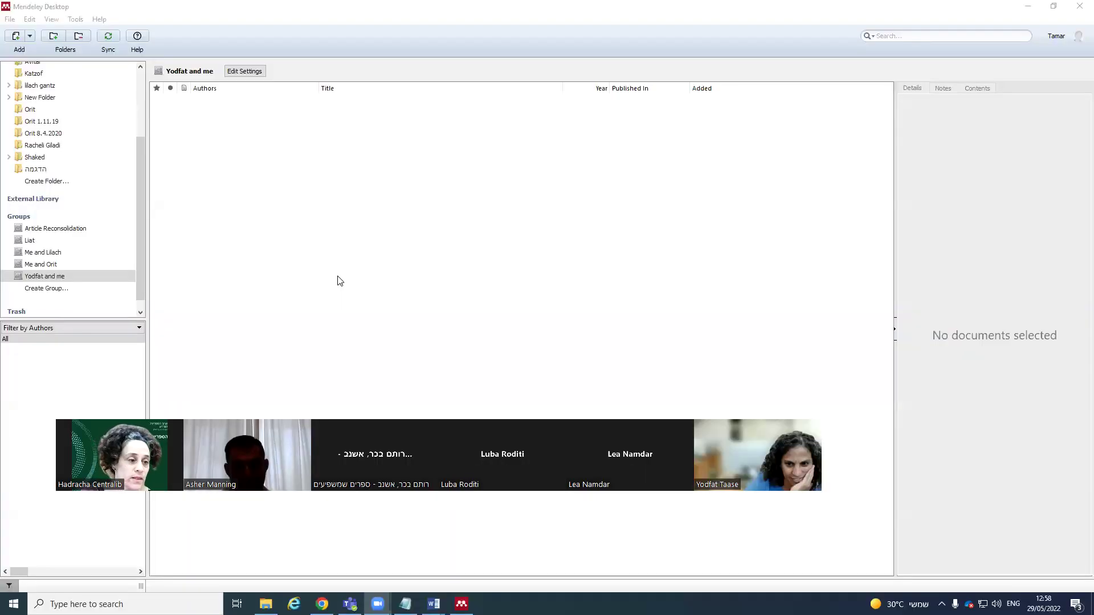
- Try to add the whole folder listed directly below New Folder to the new shared group, check the group, and sync
scroll(84, 197, "up", 1)
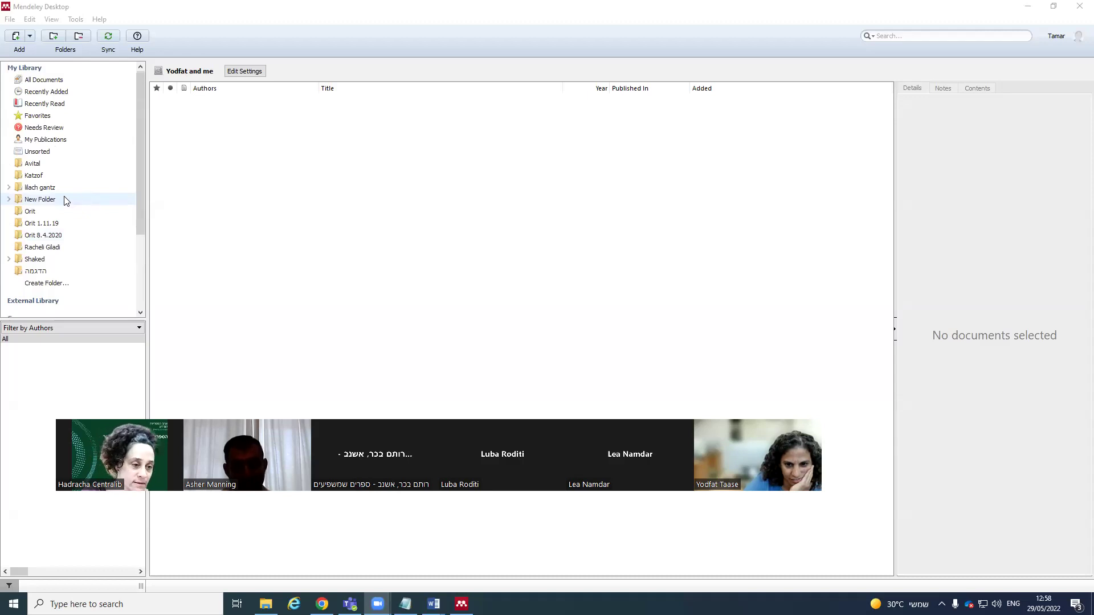
left_click(30, 211)
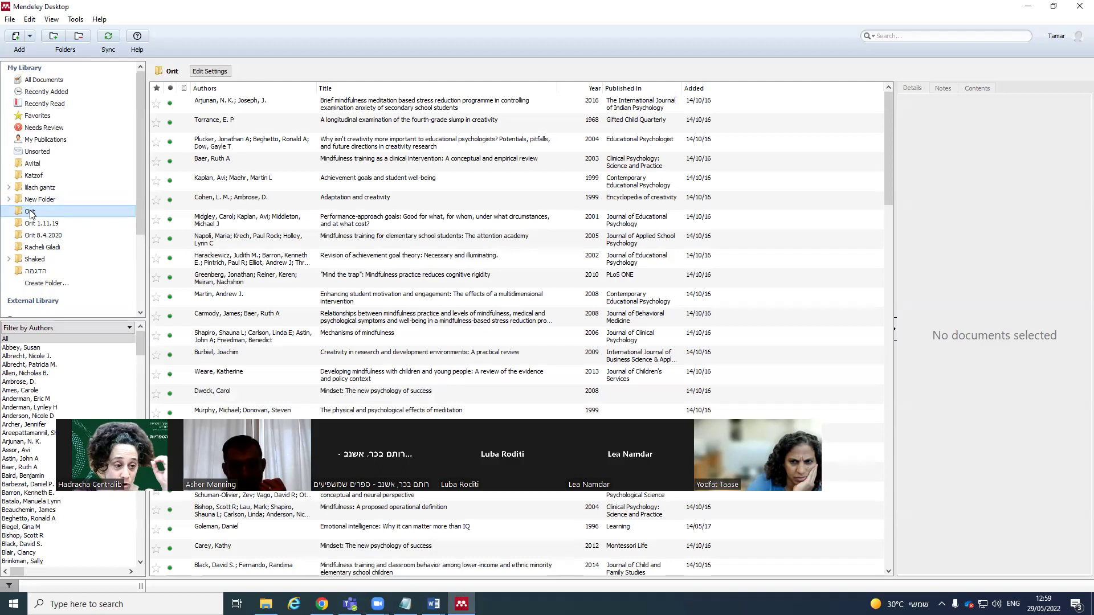
scroll(32, 212, "down", 1)
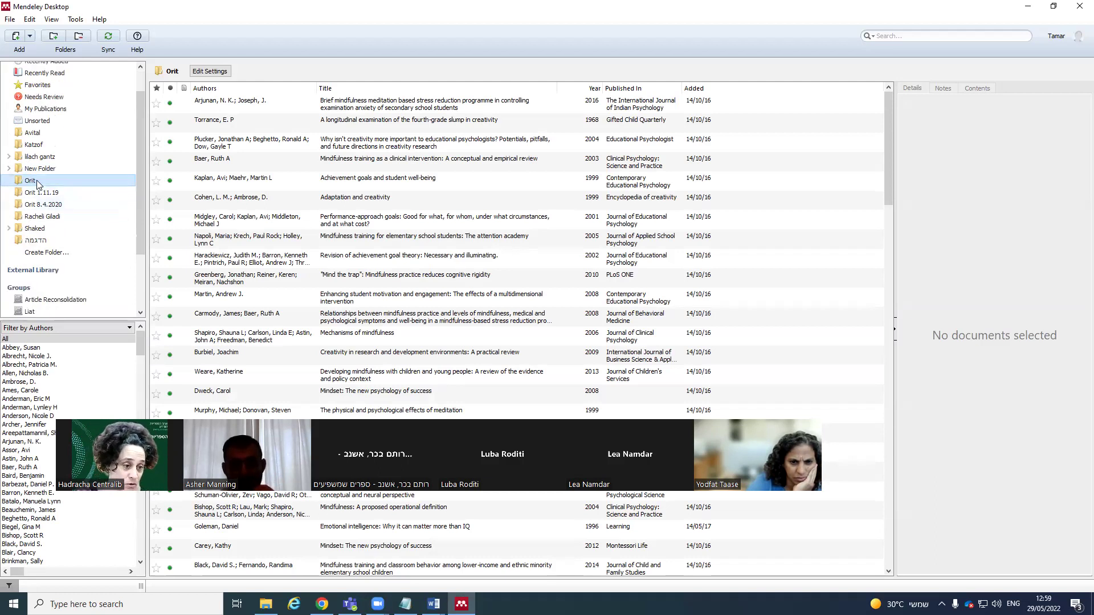
scroll(36, 180, "down", 1)
mouse_move(34, 160)
left_mouse_down()
mouse_move(40, 281)
mouse_move(36, 150)
left_mouse_up()
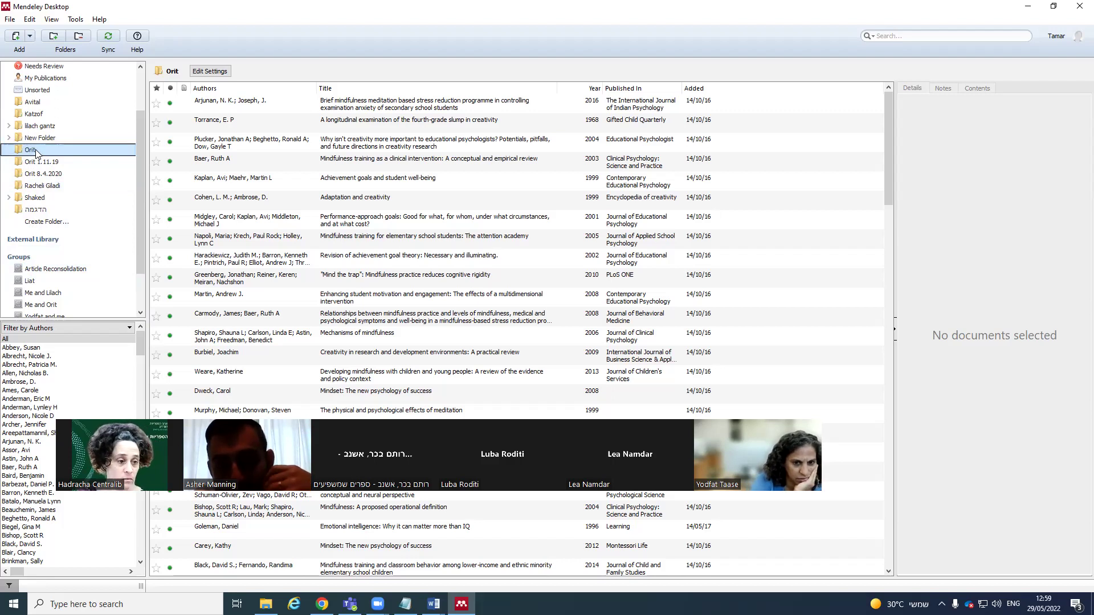
scroll(36, 150, "down", 2)
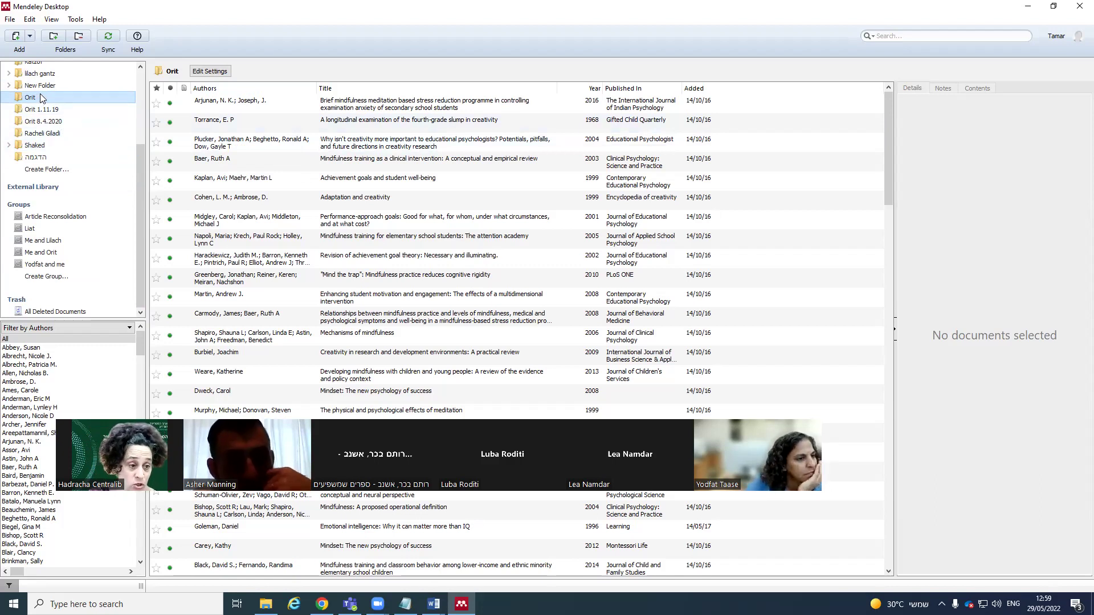
left_click_drag(44, 98, 45, 270)
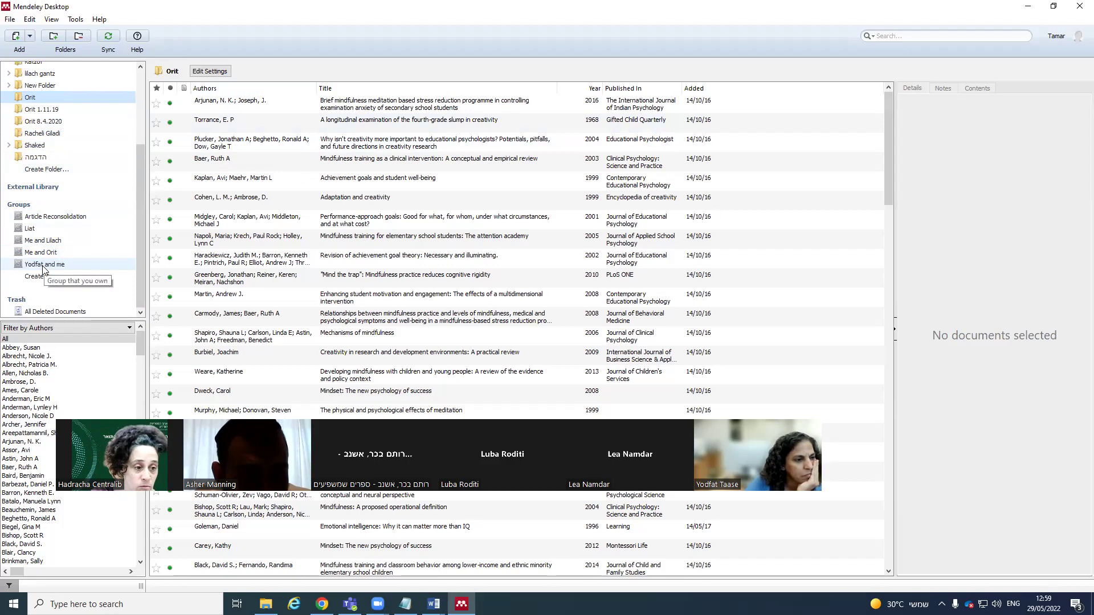
left_click(43, 266)
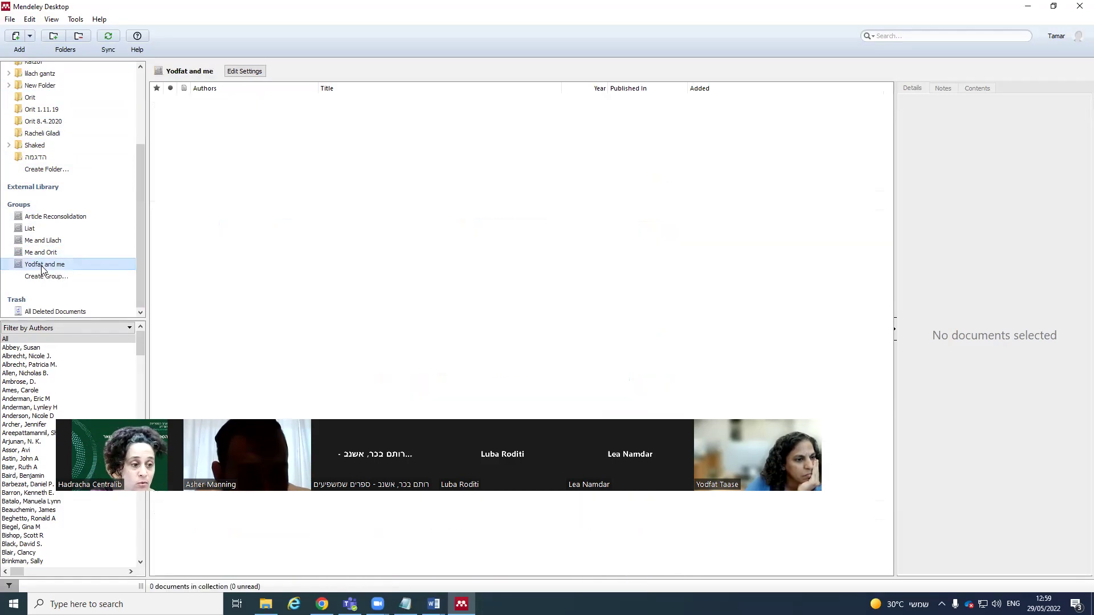
left_click(108, 36)
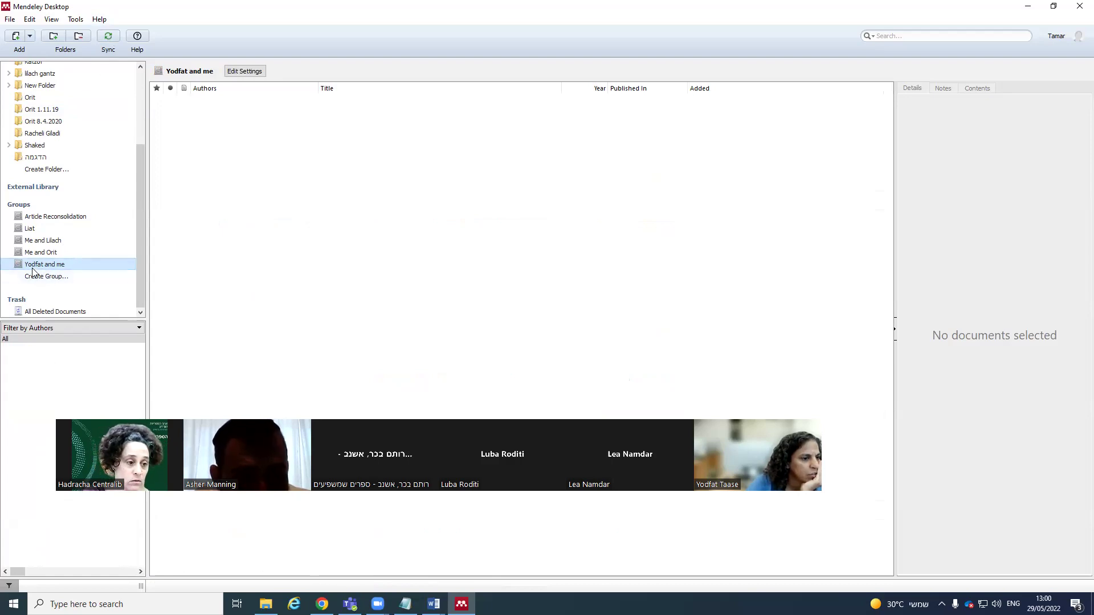
- Retry moving the folder below New Folder into the shared group and open the first folder under Unsorted
left_click(20, 100)
left_click_drag(21, 100, 34, 268)
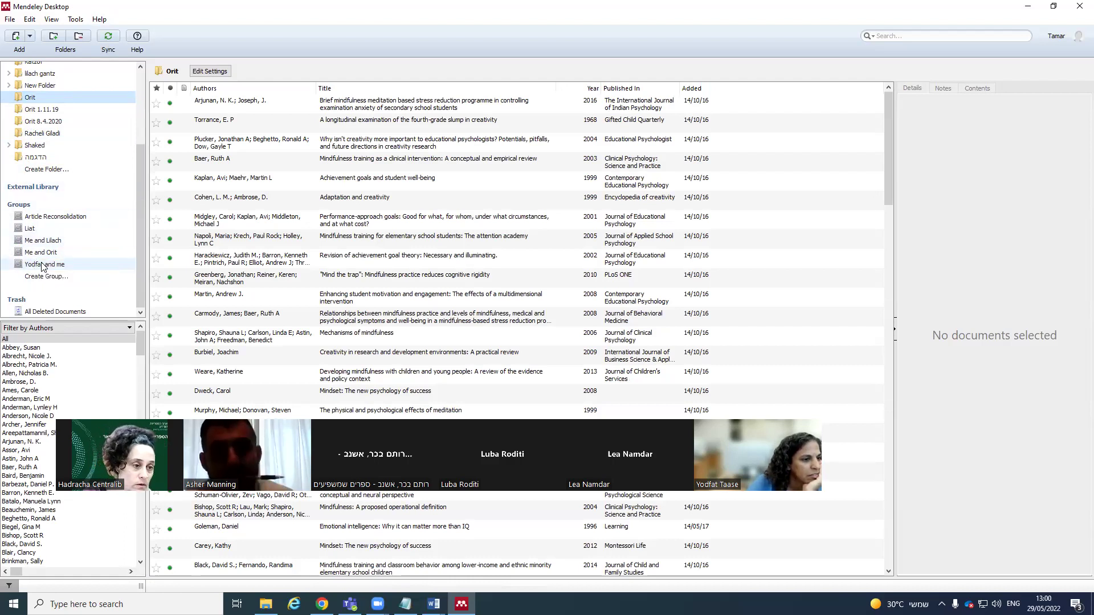
scroll(43, 259, "up", 1)
scroll(42, 259, "up", 1)
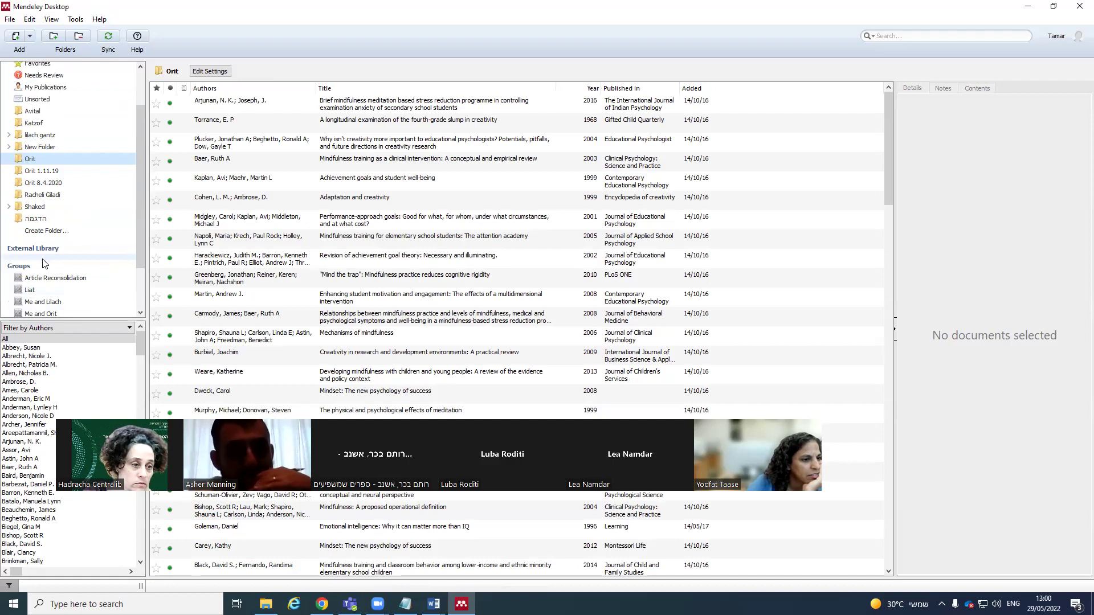
left_click(32, 113)
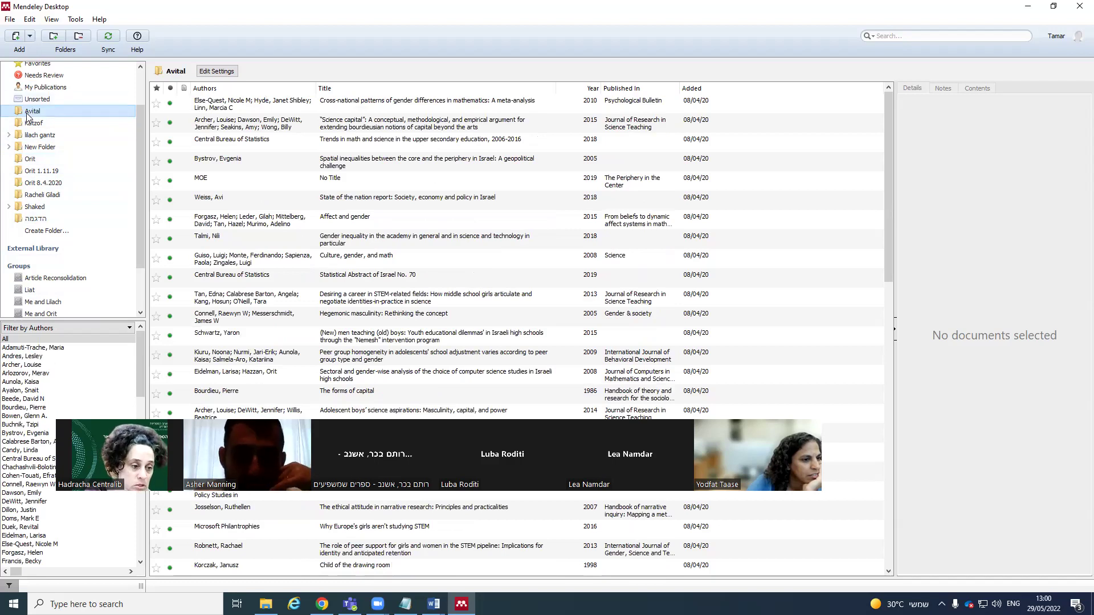
left_click(31, 112)
scroll(30, 118, "down", 1)
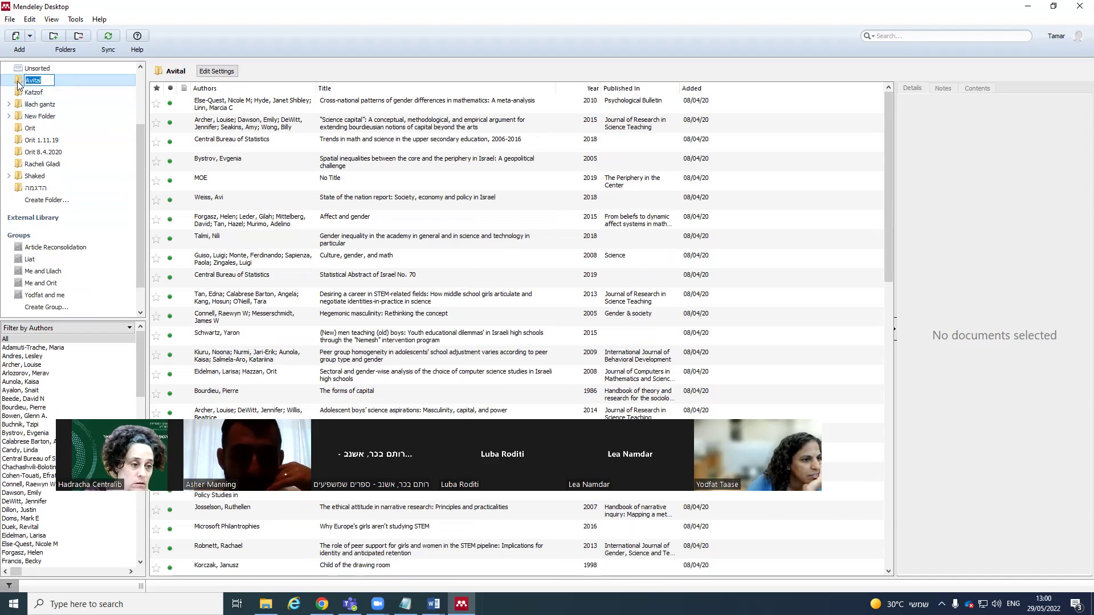
- Copy all references from the folder below New Folder into the new shared group, sync, and view the group's contents
left_click(24, 128)
left_click(204, 105)
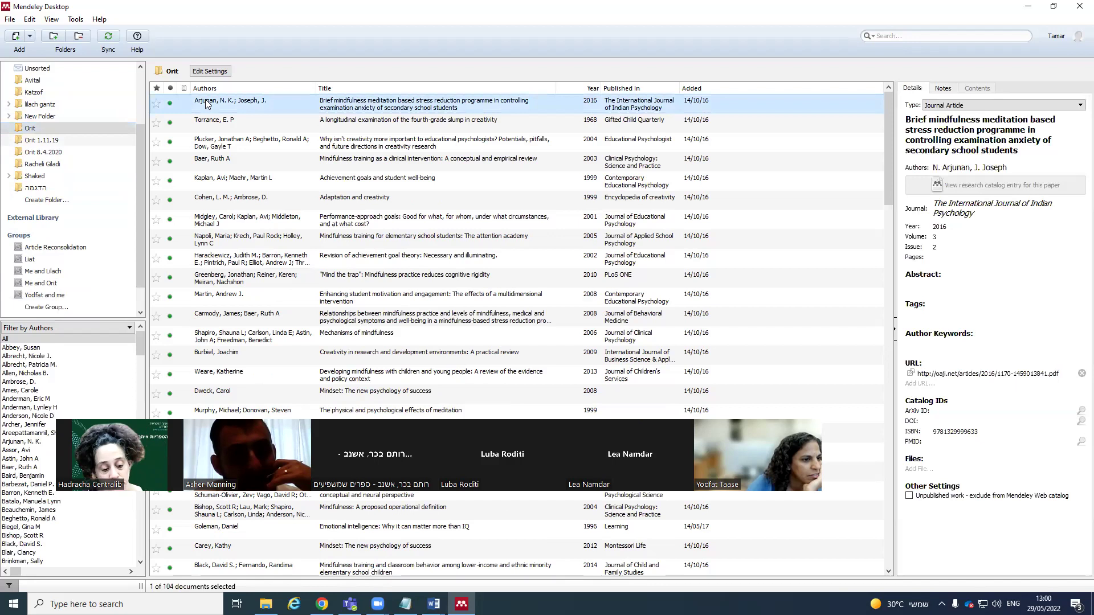
key("ctrl+a")
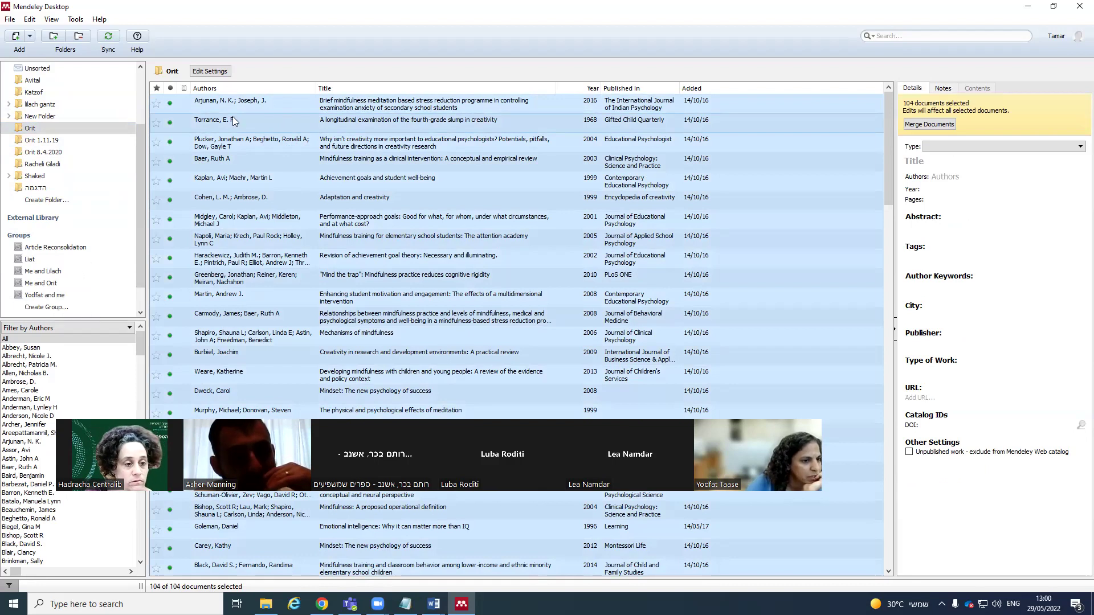
left_click_drag(242, 106, 35, 297)
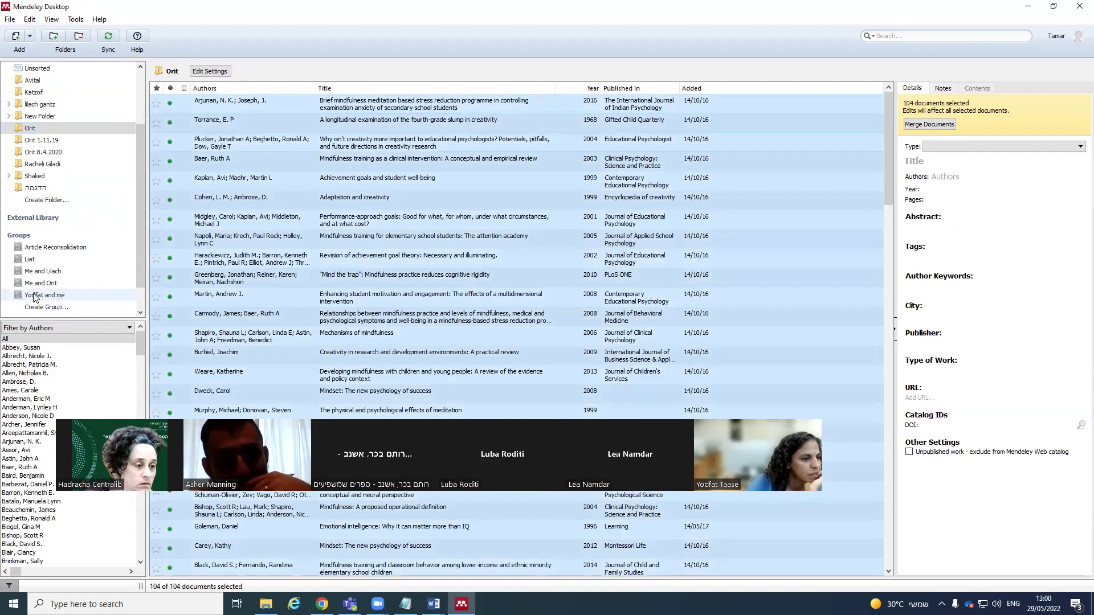
left_click(37, 295)
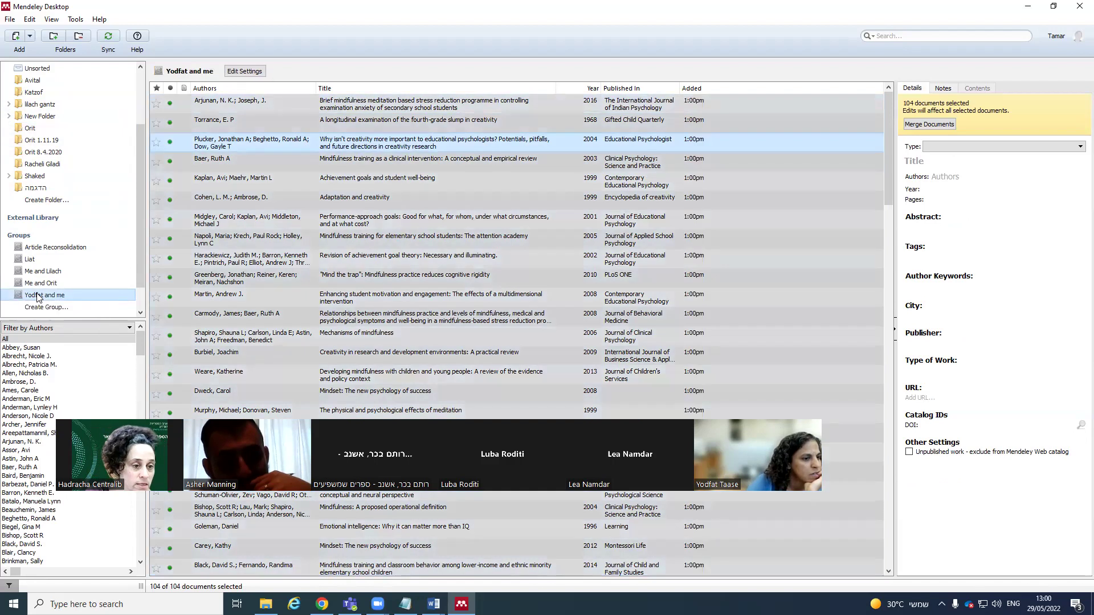
left_click(35, 298)
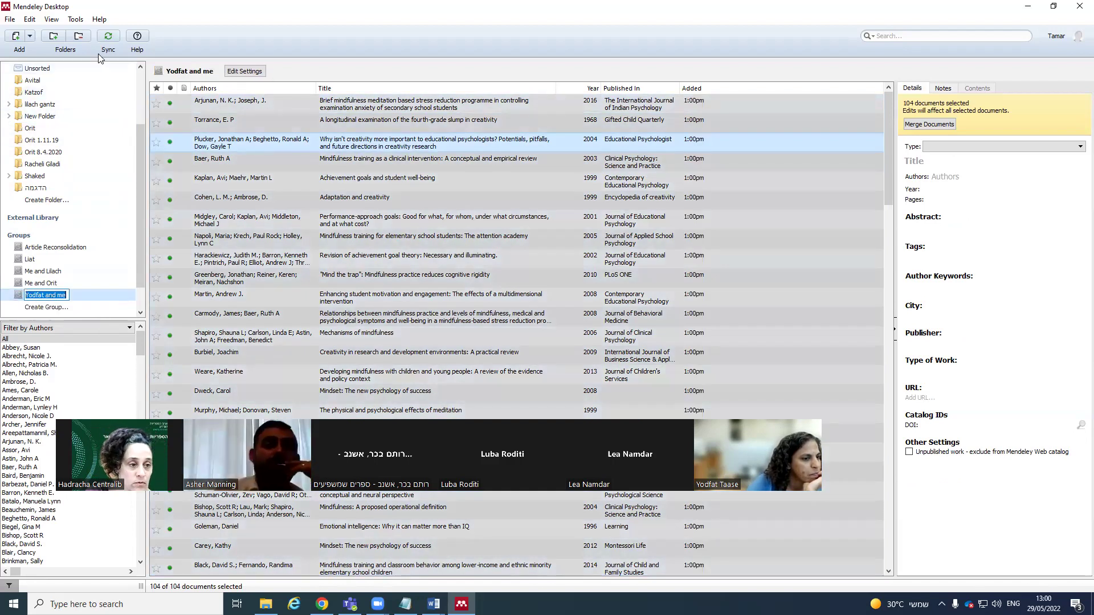
left_click(109, 39)
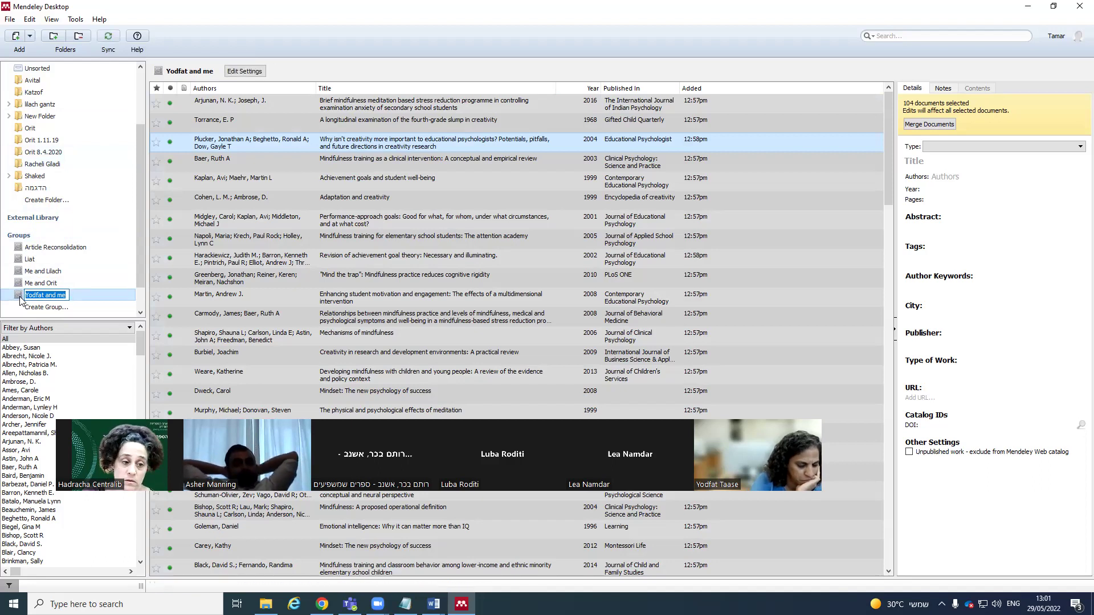
left_click(48, 294)
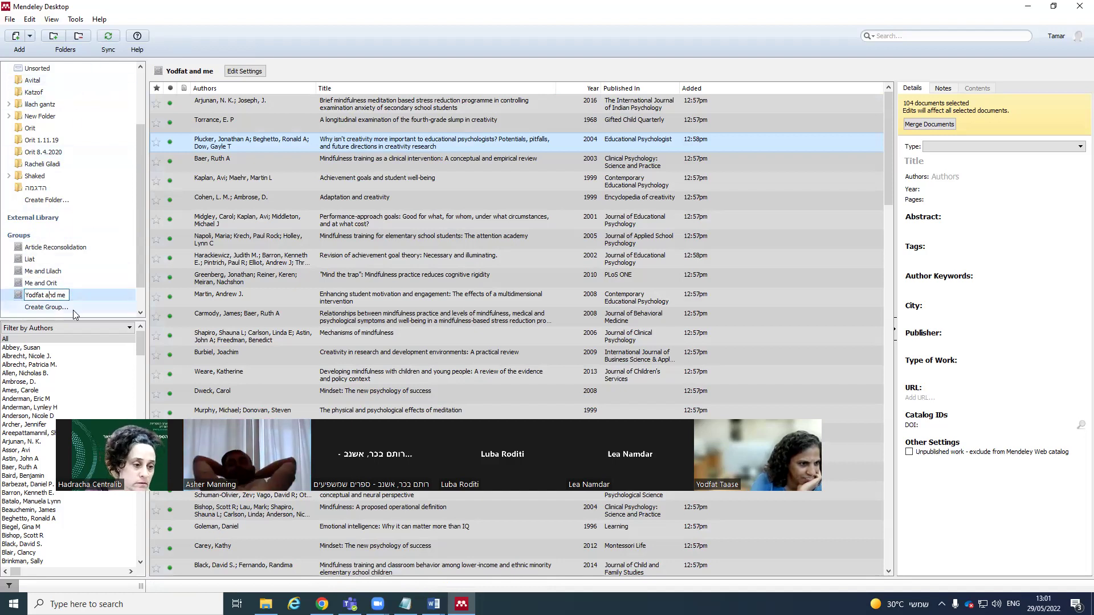
left_click(15, 310)
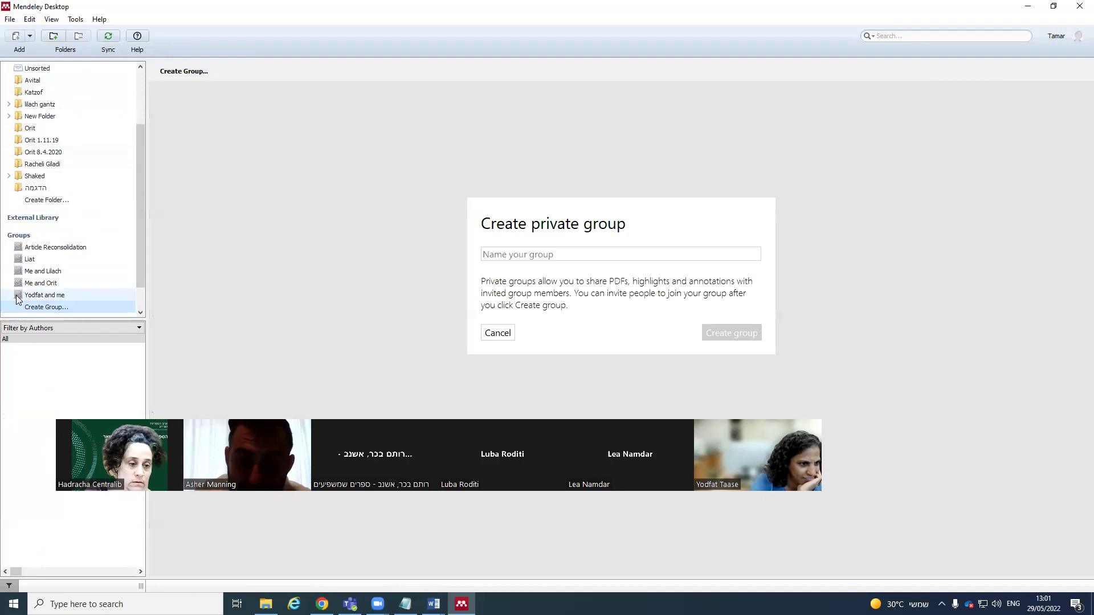
left_click(17, 298)
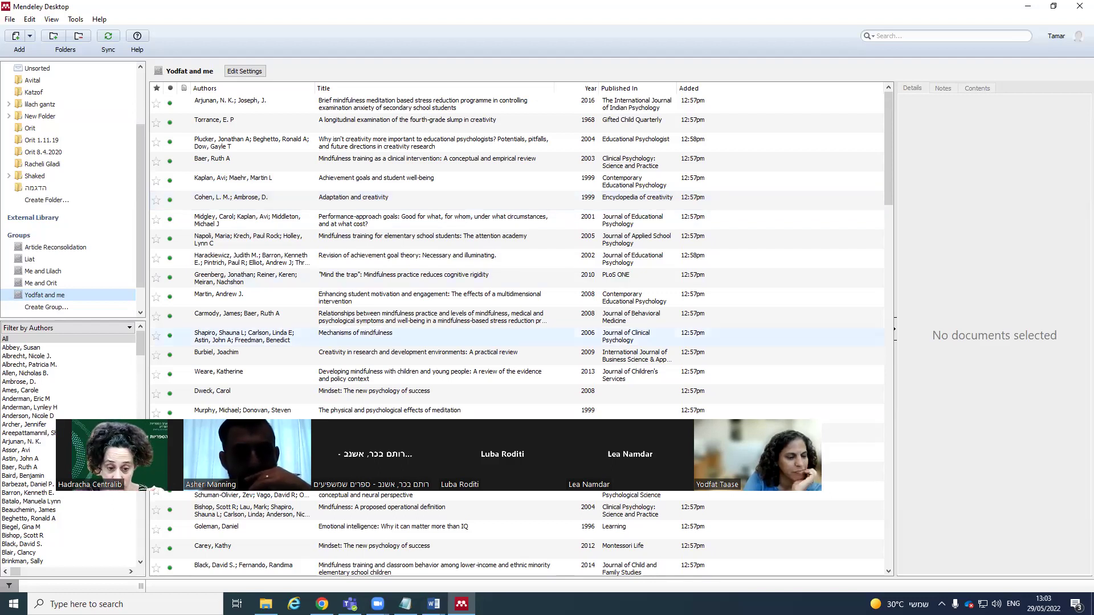
- Switch to the Word document מנדלי קבוצות.docx and start a Mendeley citation from the new shared group at the end of the first paragraph
mouse_move(433, 605)
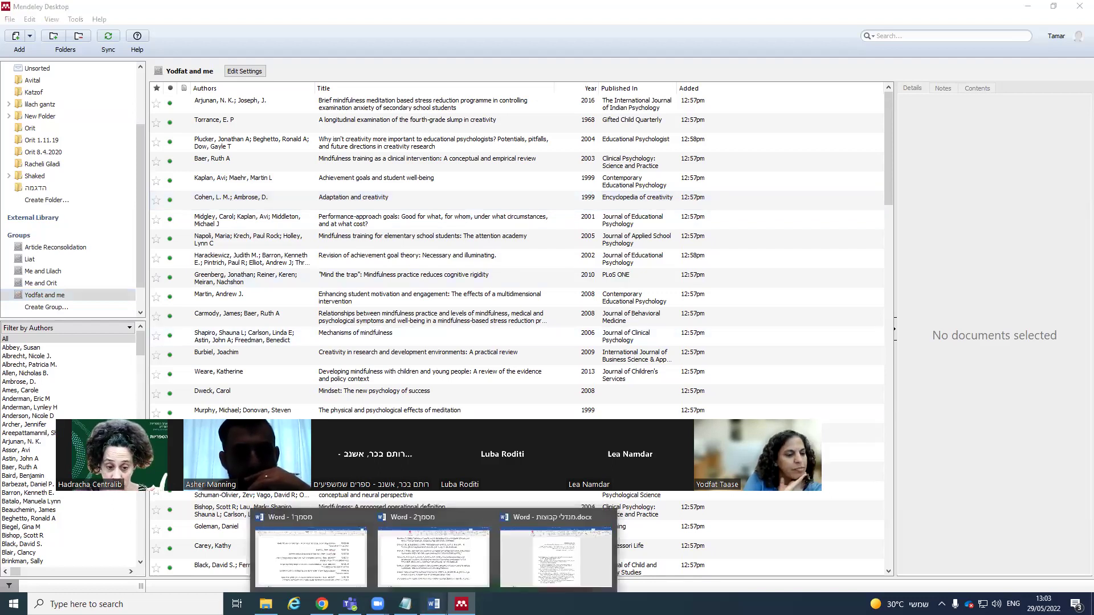
left_click(561, 567)
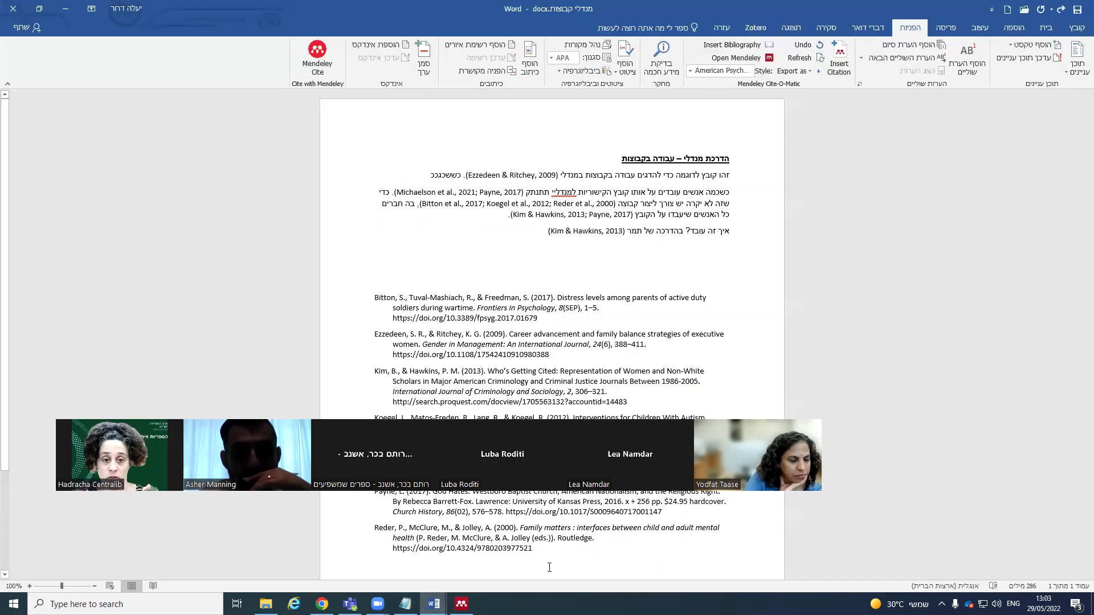
left_click(425, 177)
type("כששכגכ")
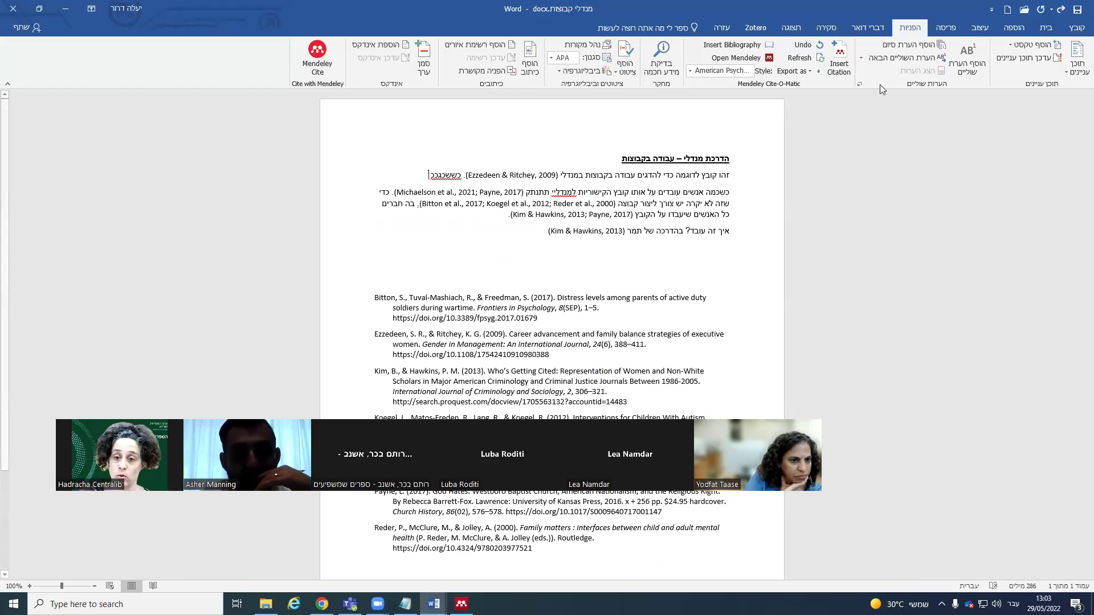
left_click(842, 67)
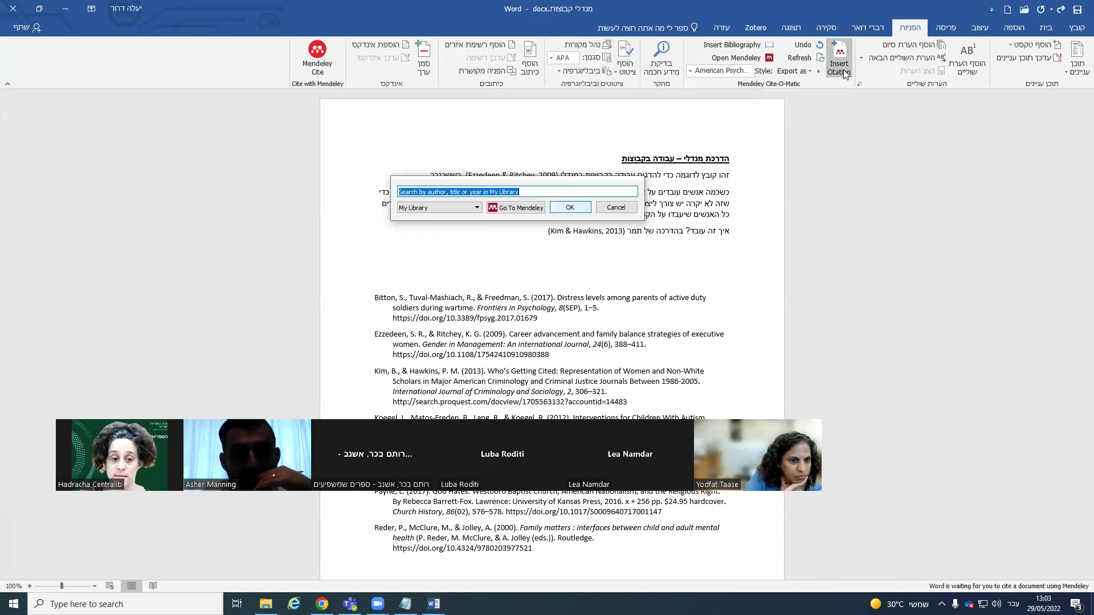
left_click(477, 208)
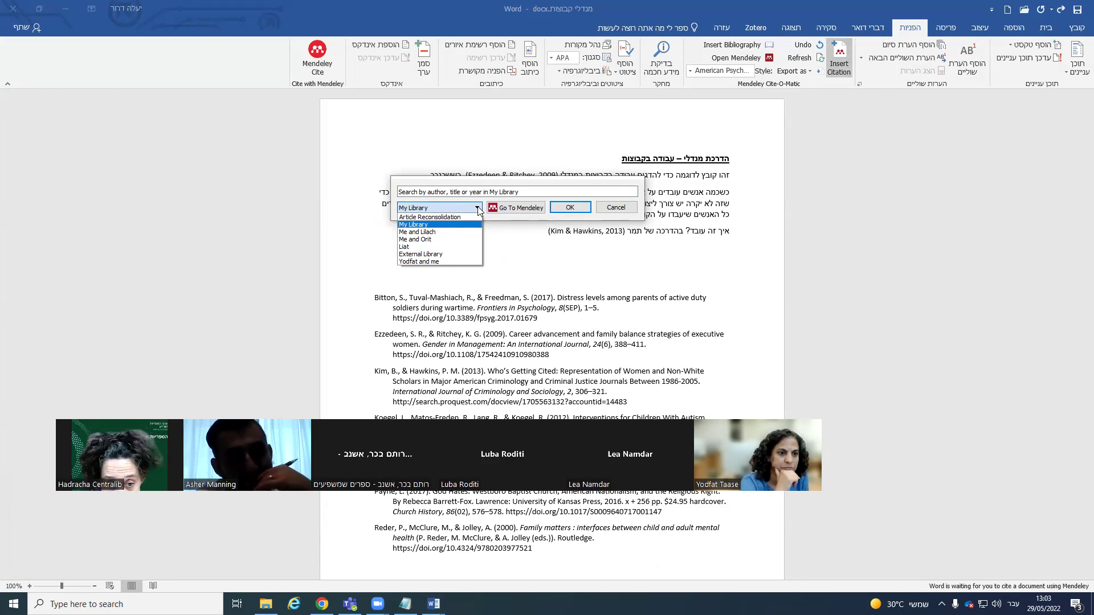
left_click(445, 262)
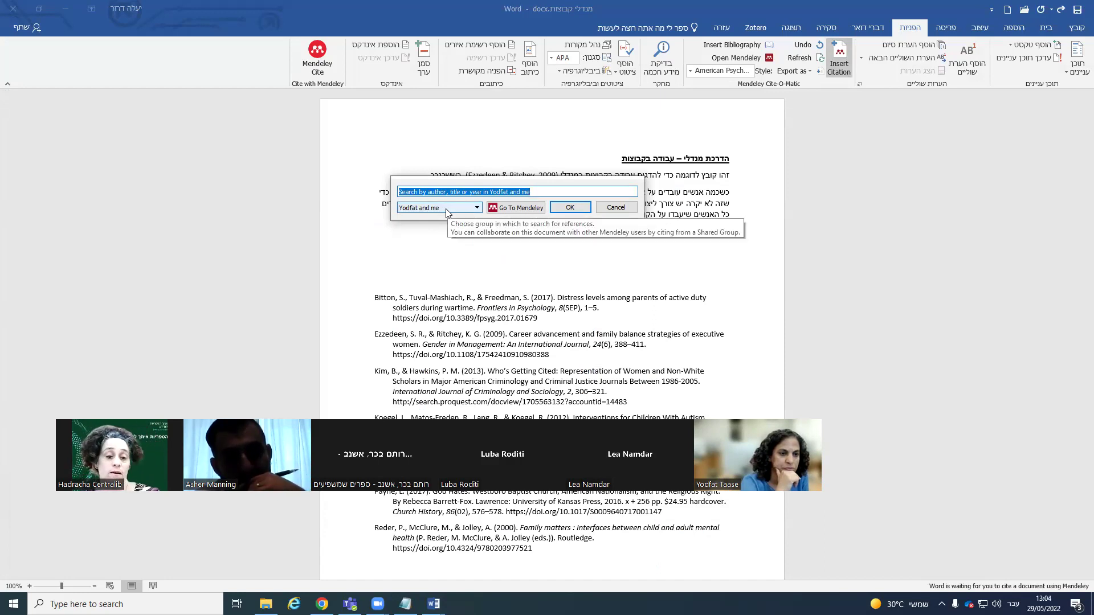
- Search the shared group for "john" and insert a citation of "Mechanisms of mindfulness"
type("חמי")
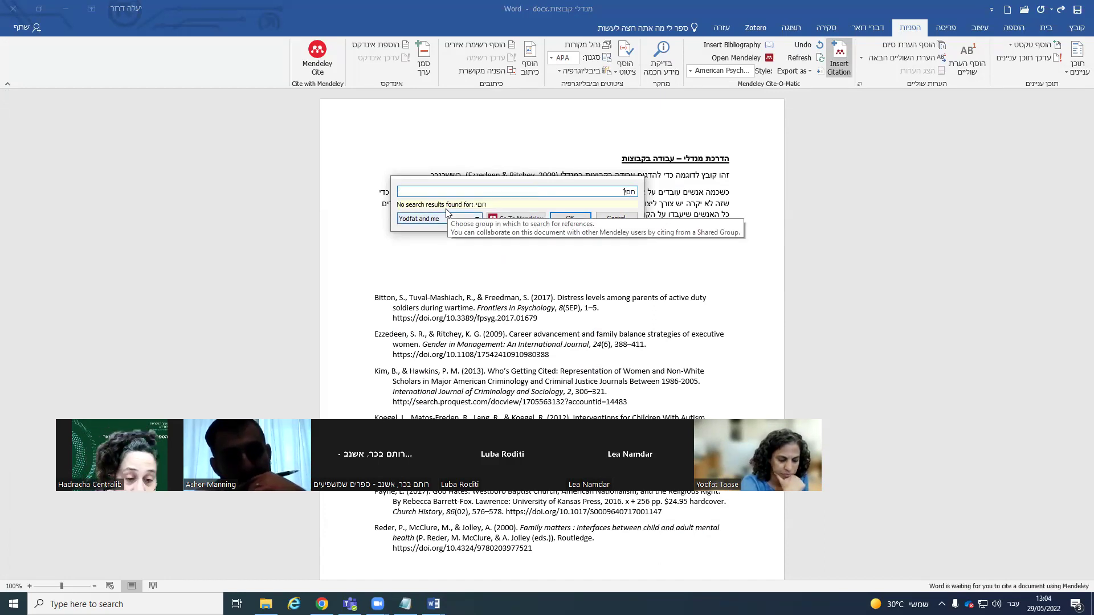
key("BackSpace")
key("BackSpace")
key("BackSpace")
key("alt+shift")
type("john")
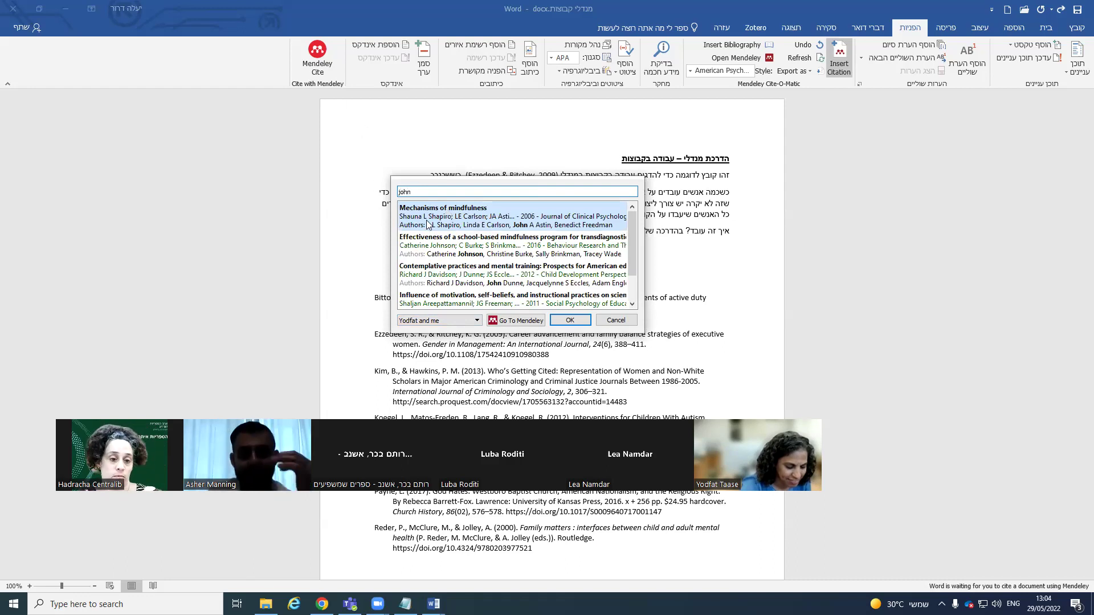
left_click(428, 225)
left_click(568, 207)
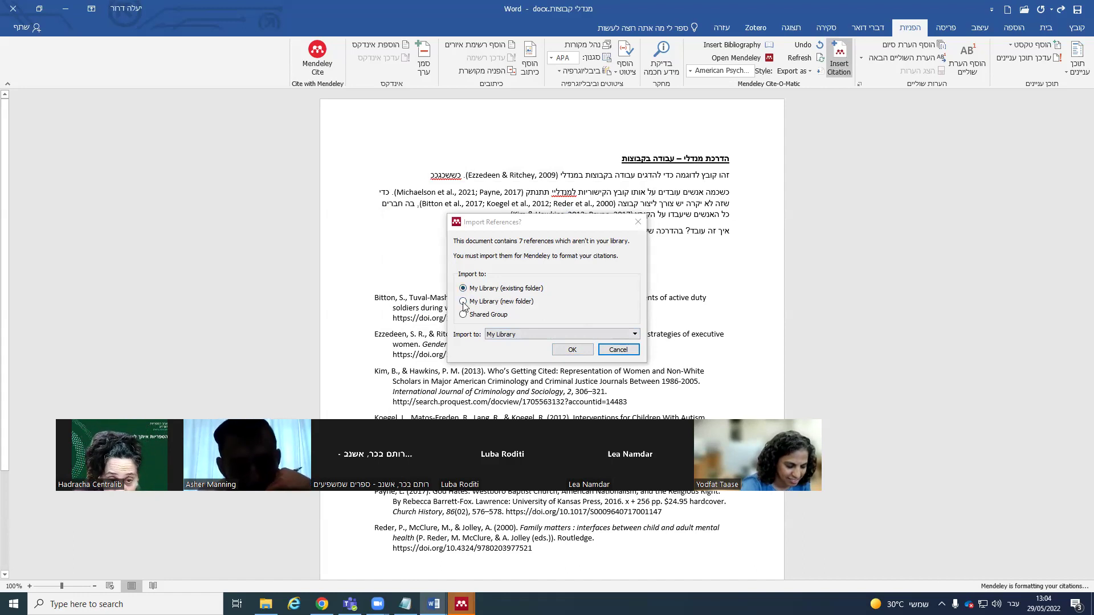
- Import the document's missing references into the new shared group instead of the personal library
left_click(635, 334)
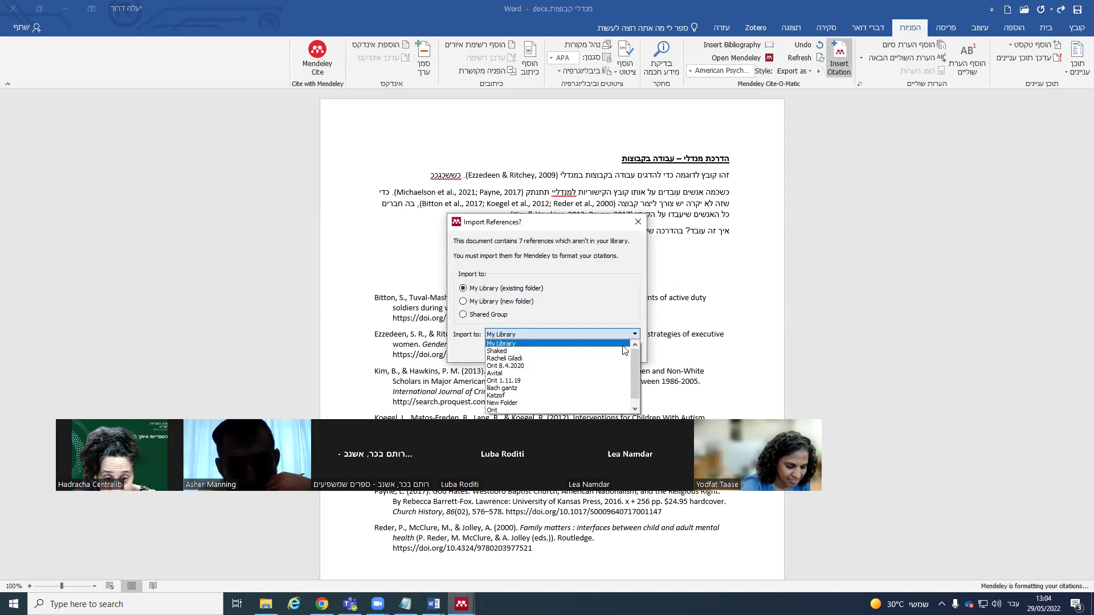
scroll(623, 356, "down", 1)
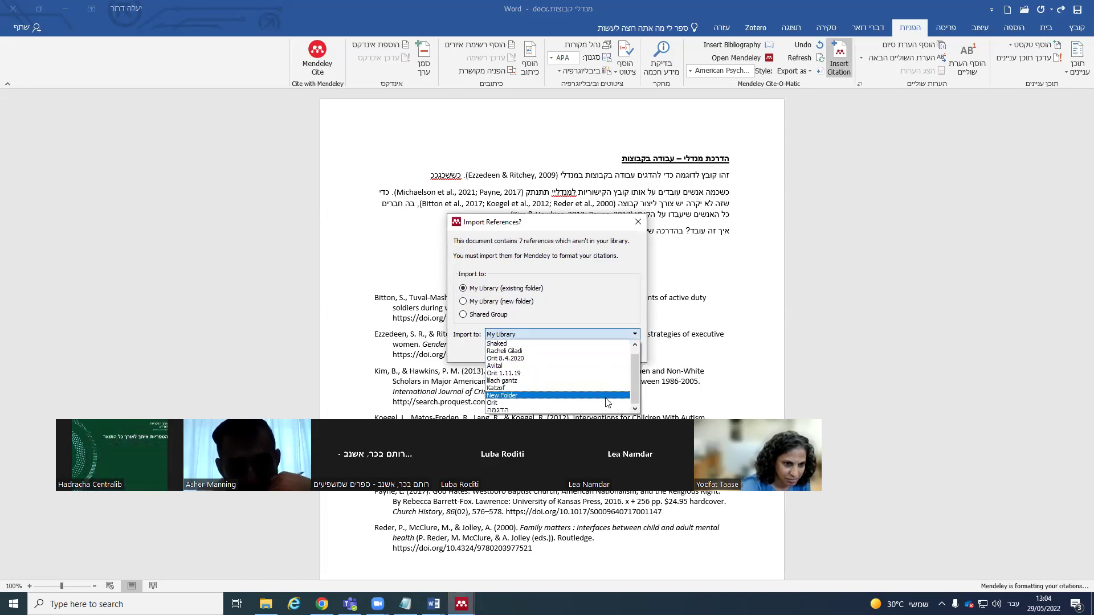
left_click(464, 315)
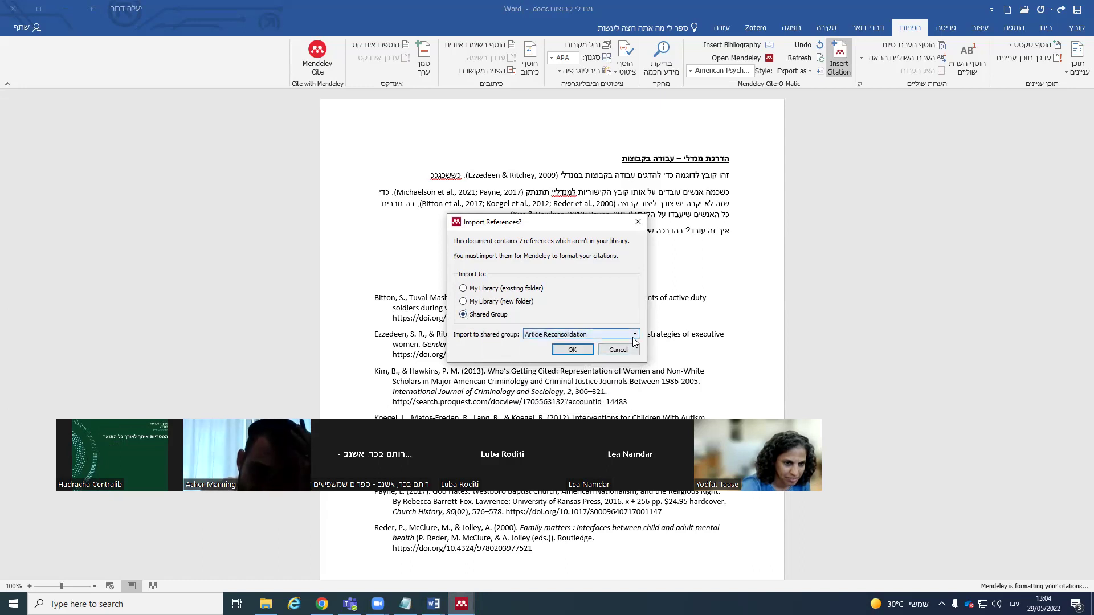
left_click(635, 336)
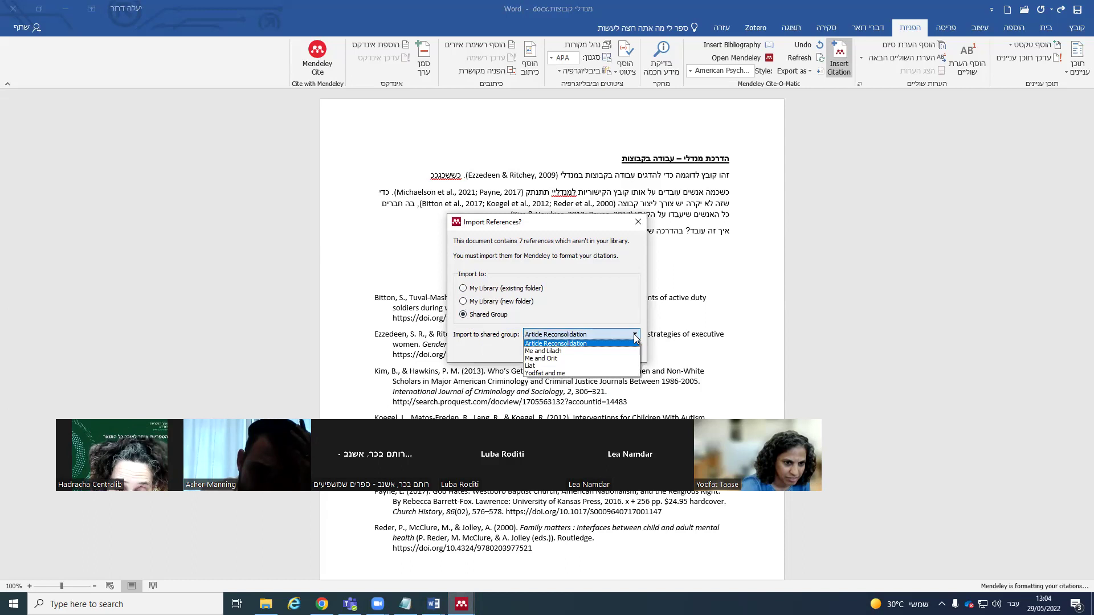
left_click(605, 372)
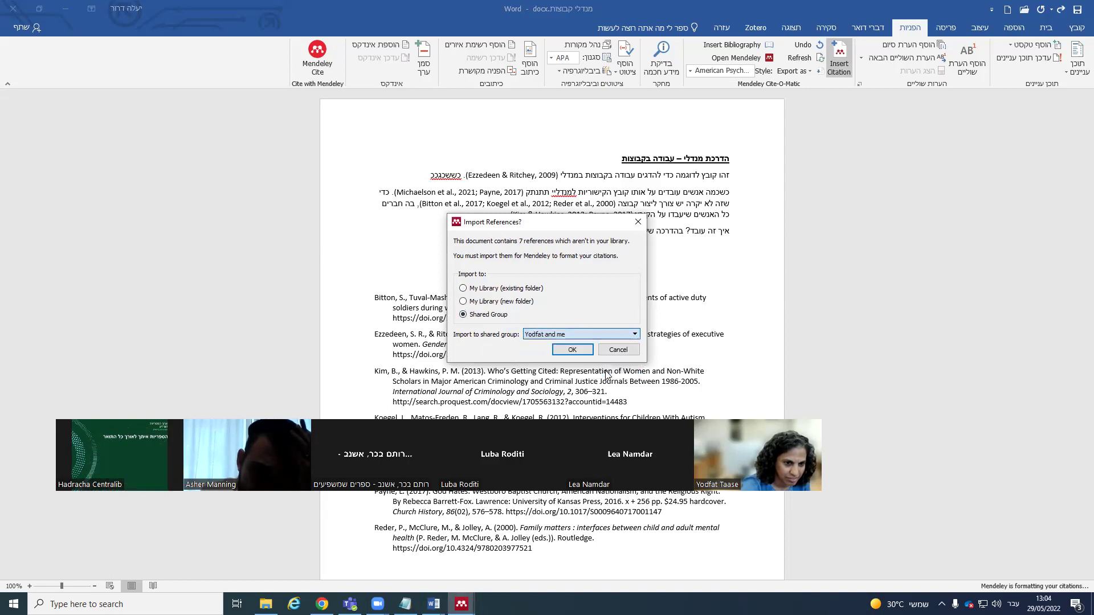
left_click(572, 350)
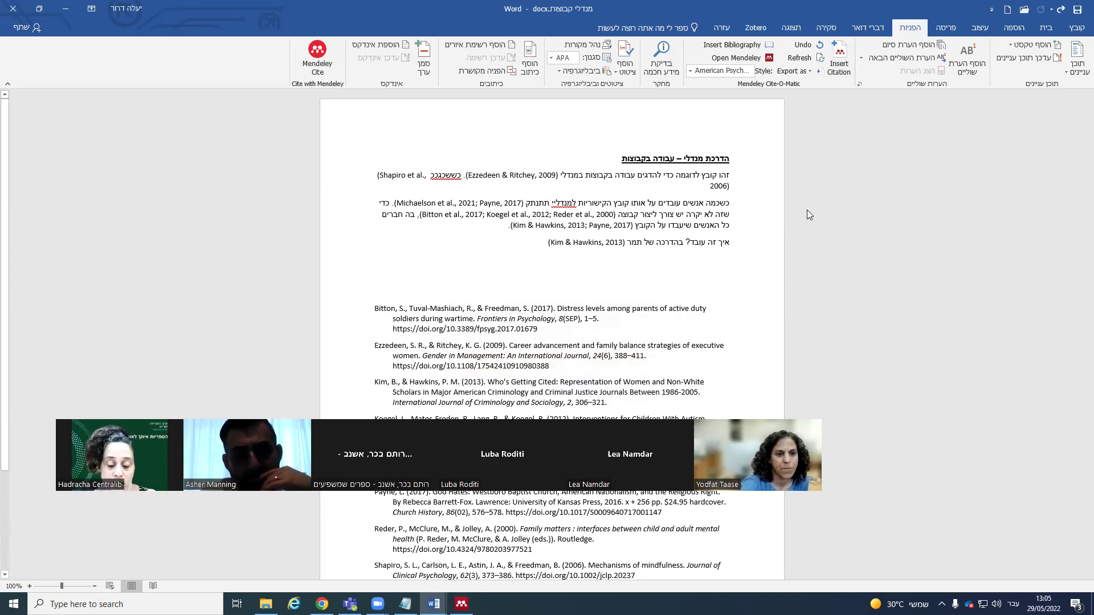
- Add blank lines after the first paragraph, search the shared group for "reder" and cite "Family matters : interfaces between child and adult mental health"
key("Return")
key("Return")
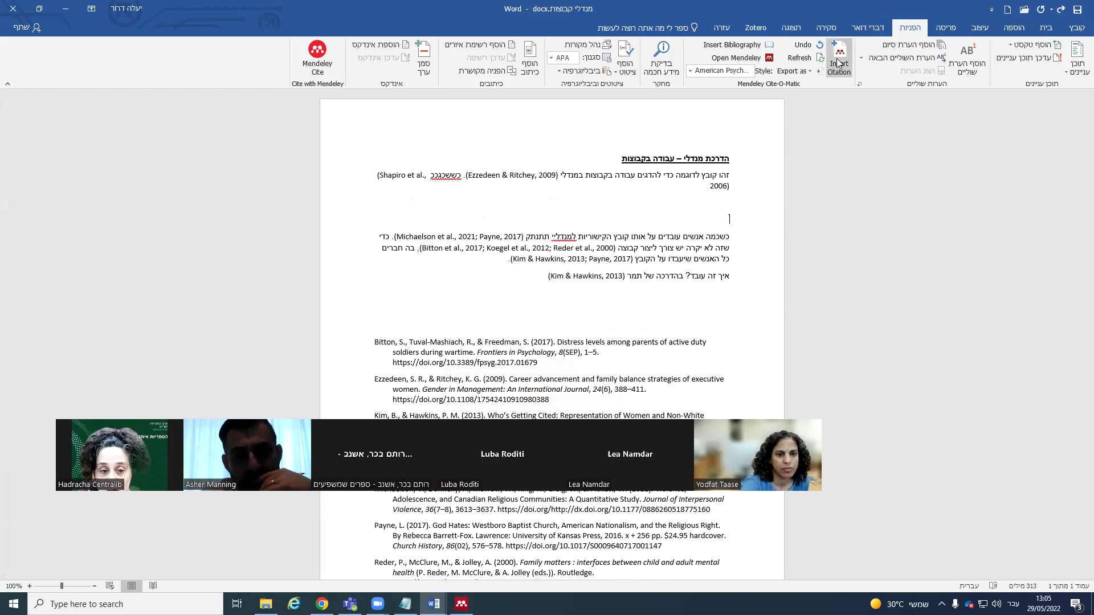
left_click(837, 63)
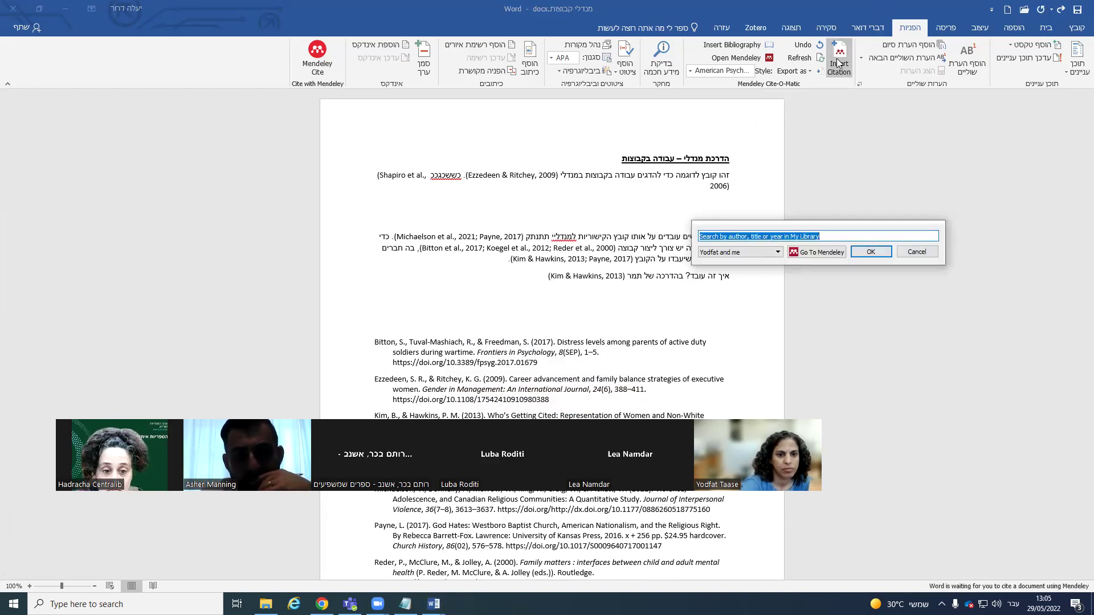
type("ר")
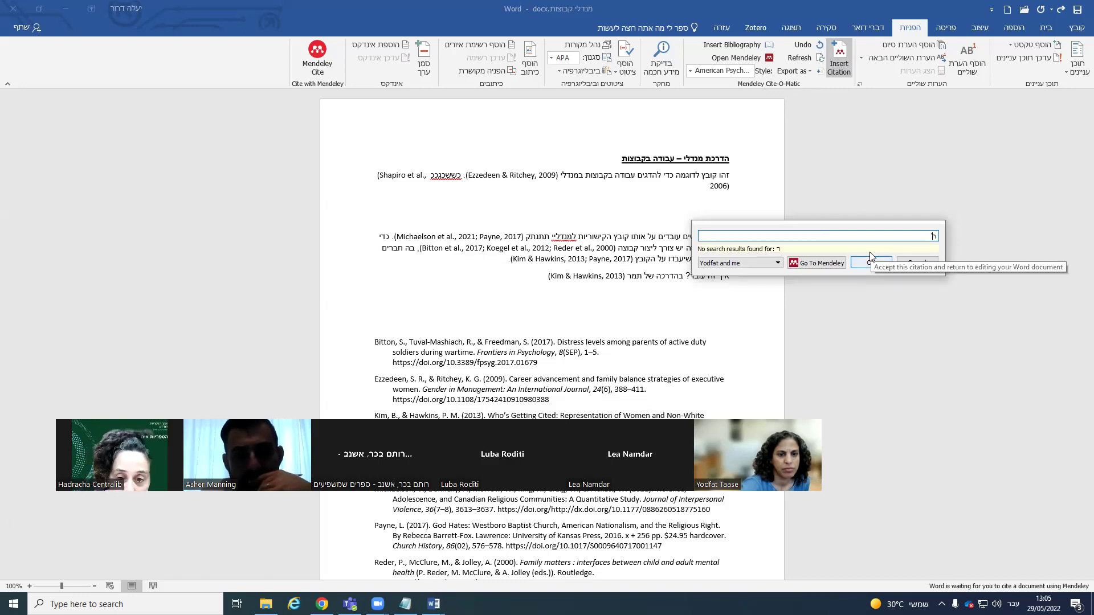
key("alt+shift")
type("reder")
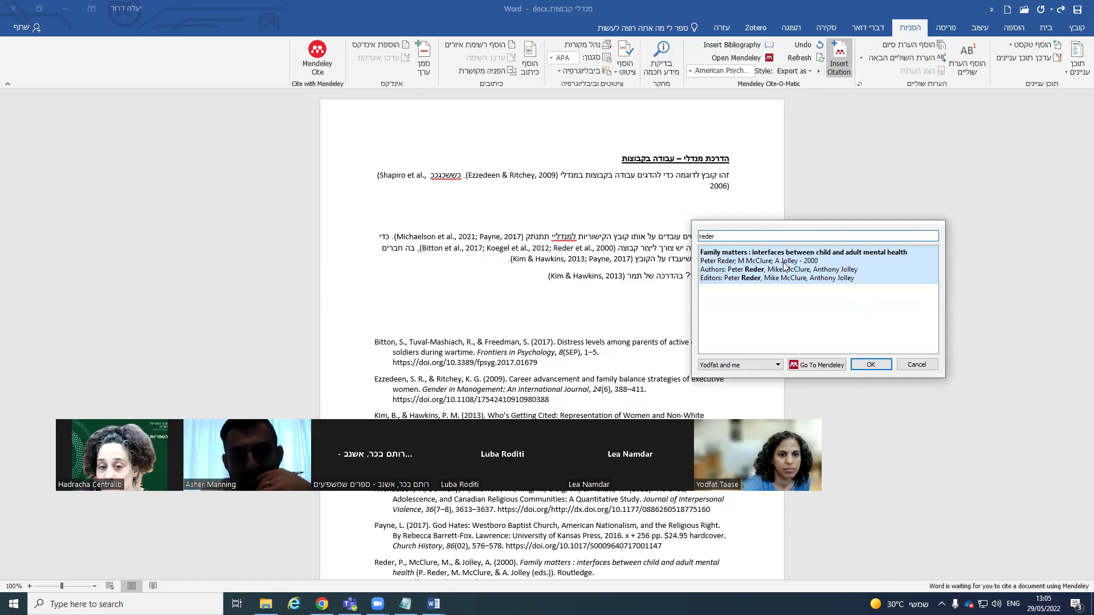
left_click(870, 251)
left_click(871, 252)
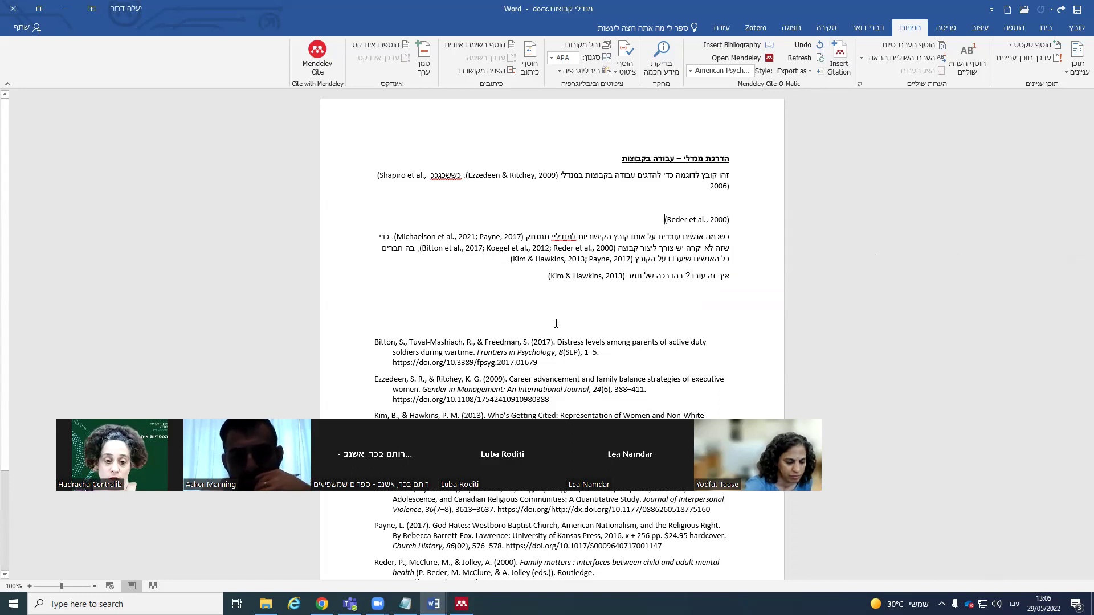
- Check the updated bibliography for the newly cited references, down to its final entry
scroll(556, 319, "down", 4)
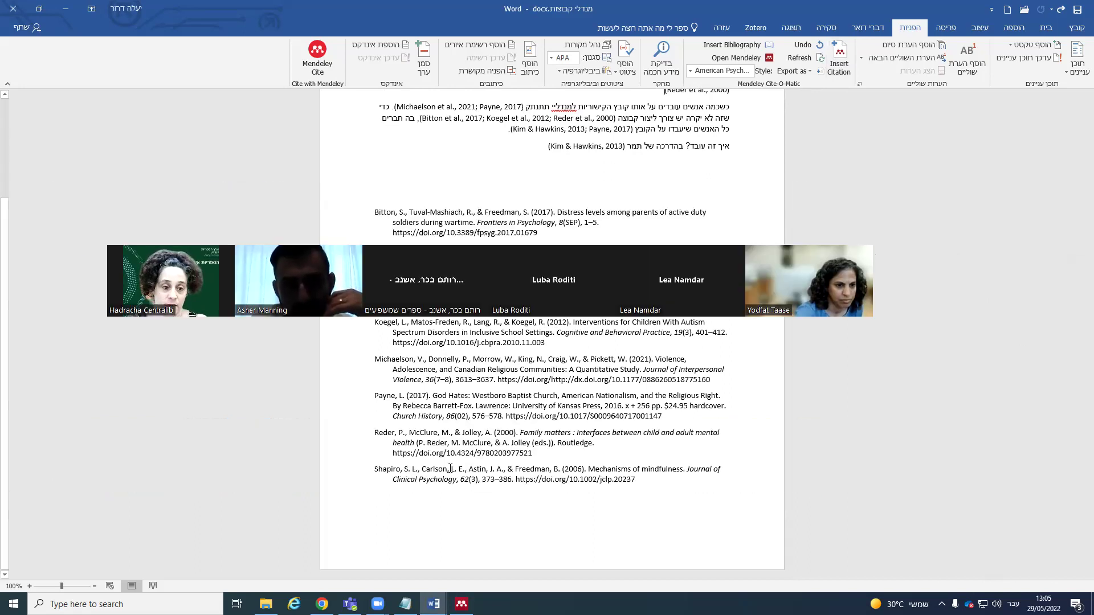
scroll(450, 465, "up", 3)
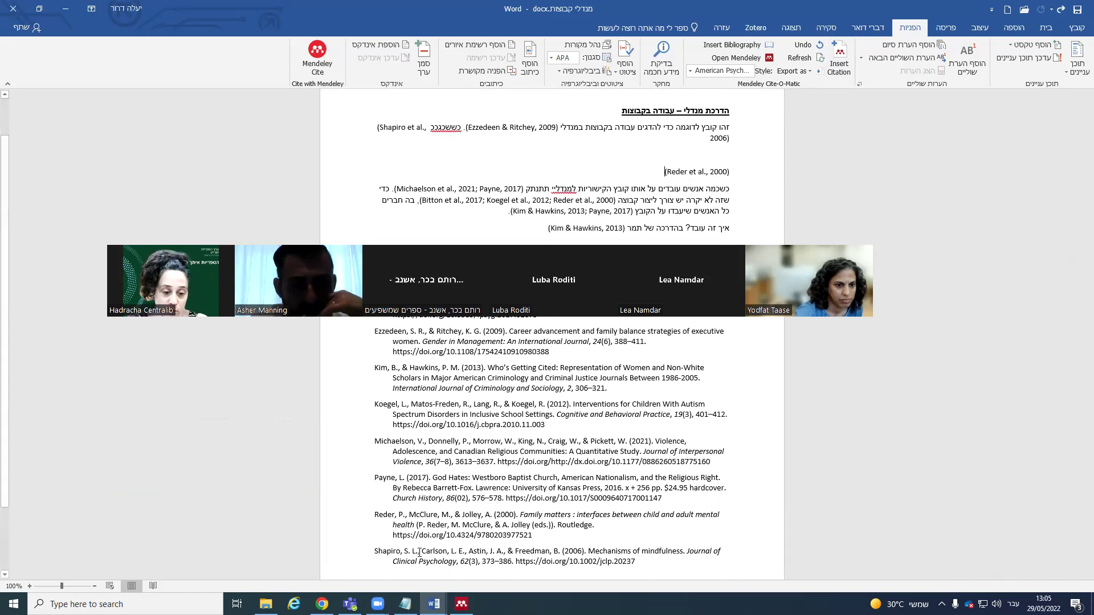
left_click(418, 551)
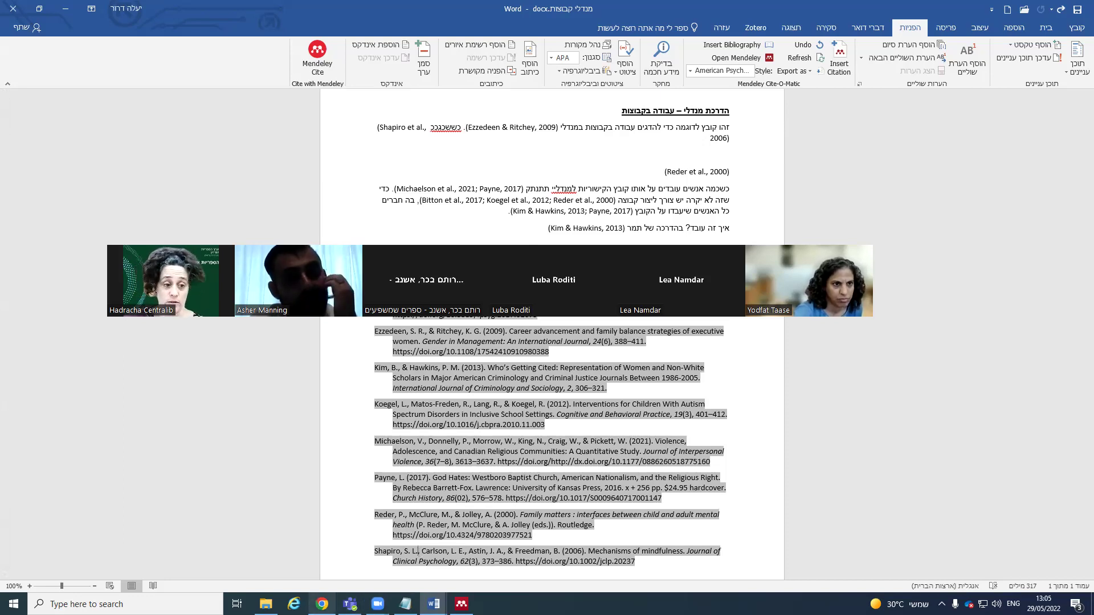
- Switch to Mendeley Desktop and view the reference list of the new shared group
mouse_move(322, 604)
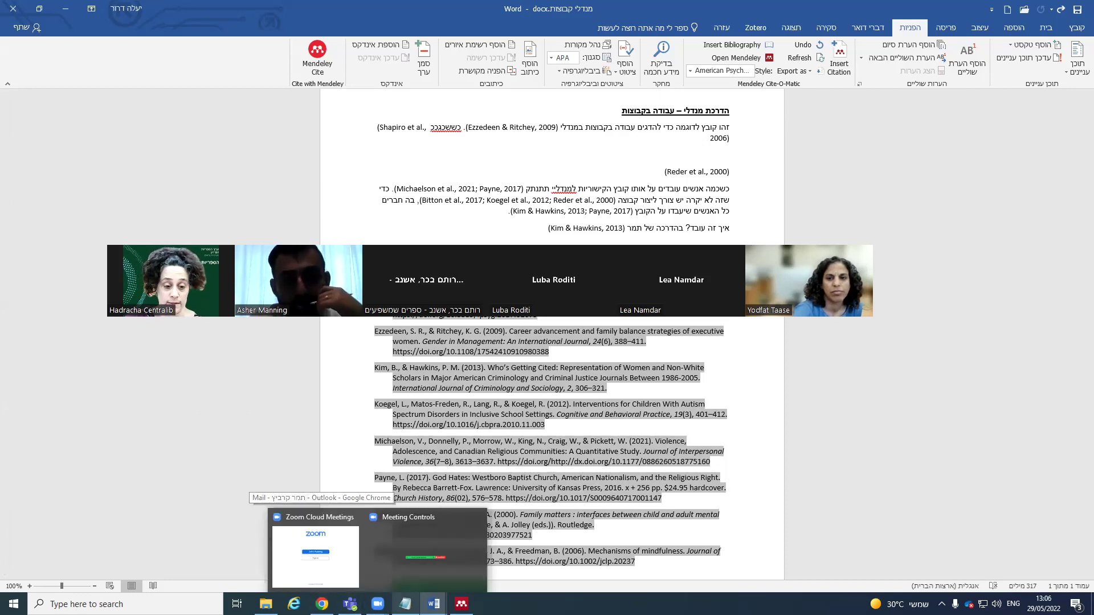
mouse_move(405, 604)
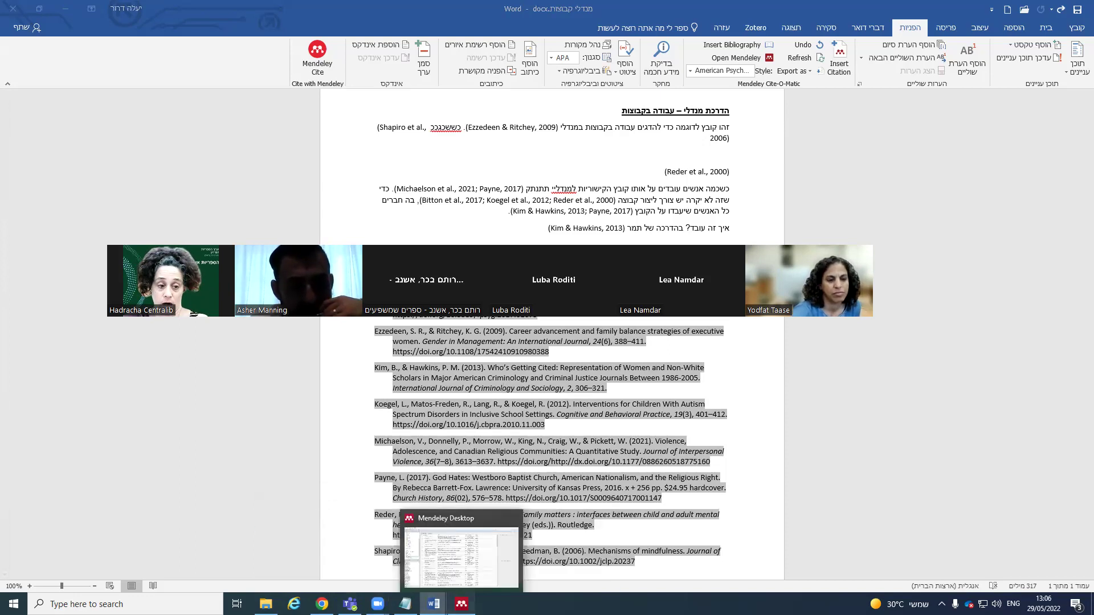
left_click(458, 602)
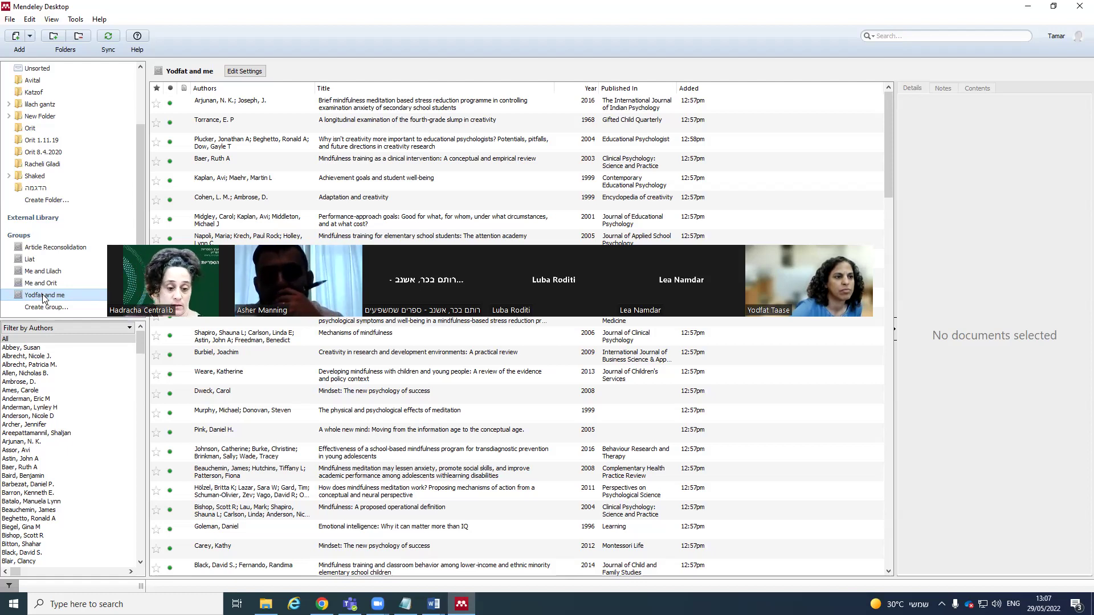
- Switch to Chrome and show the agenda slide of the presentation מנדלי למתקדמים.pptx
mouse_move(266, 604)
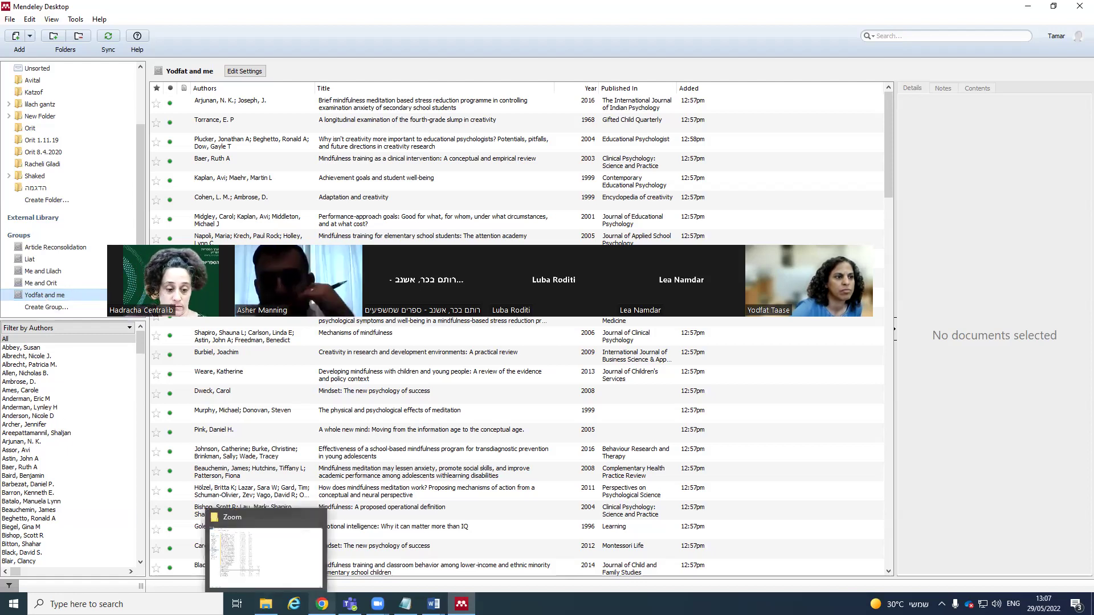
left_click(322, 604)
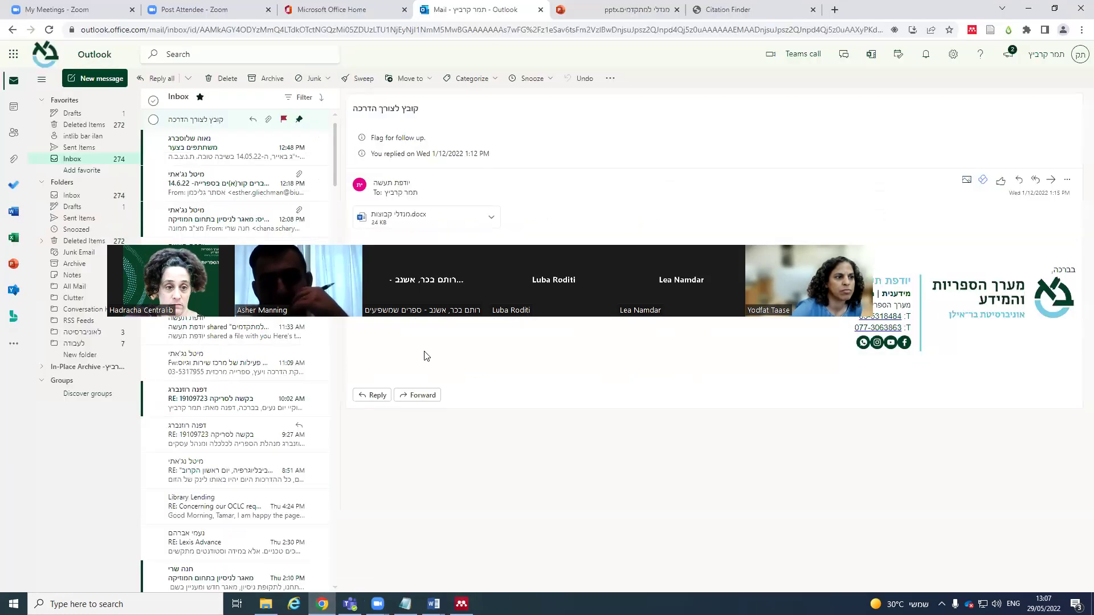
left_click(642, 15)
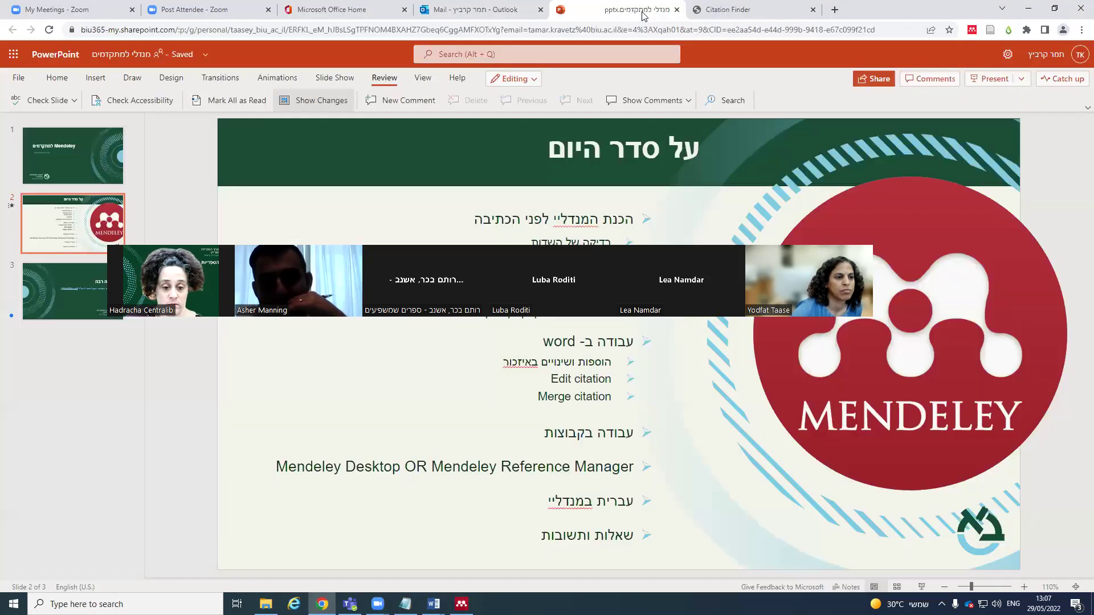